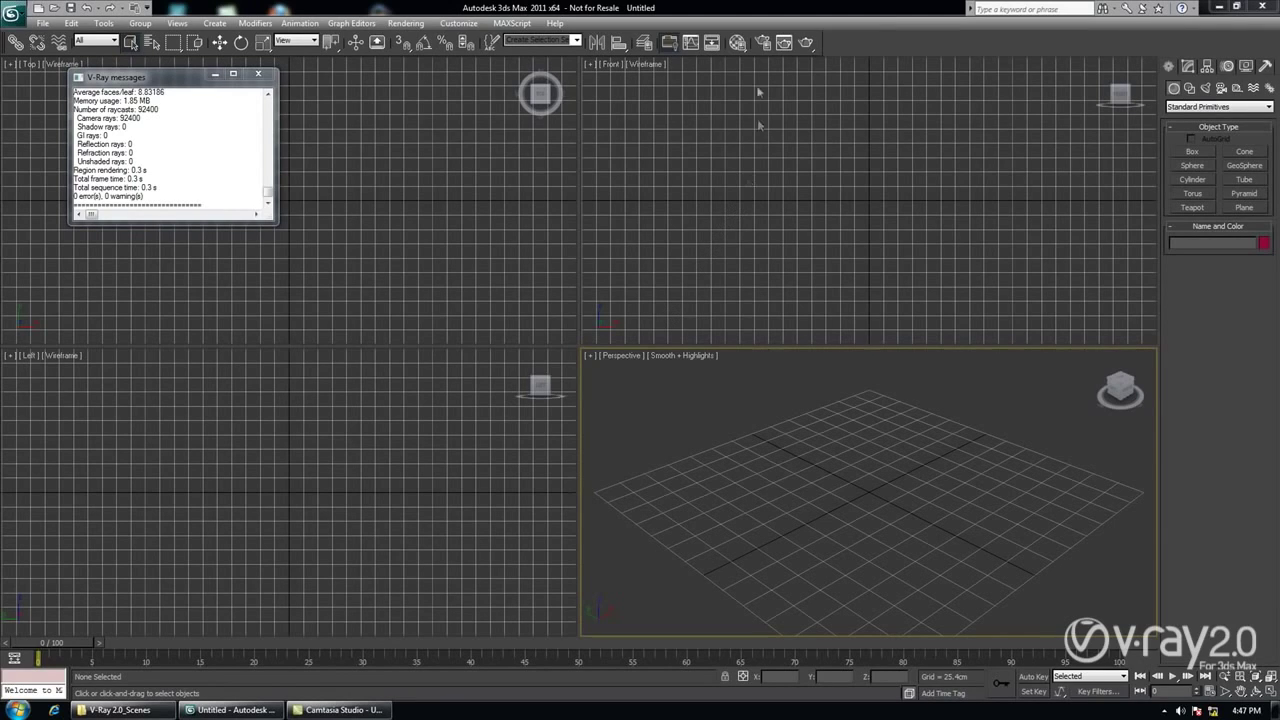
Add an enabled VRayLightSelect render element, with an empty lights list, in Render Setup.
left_click(761, 43)
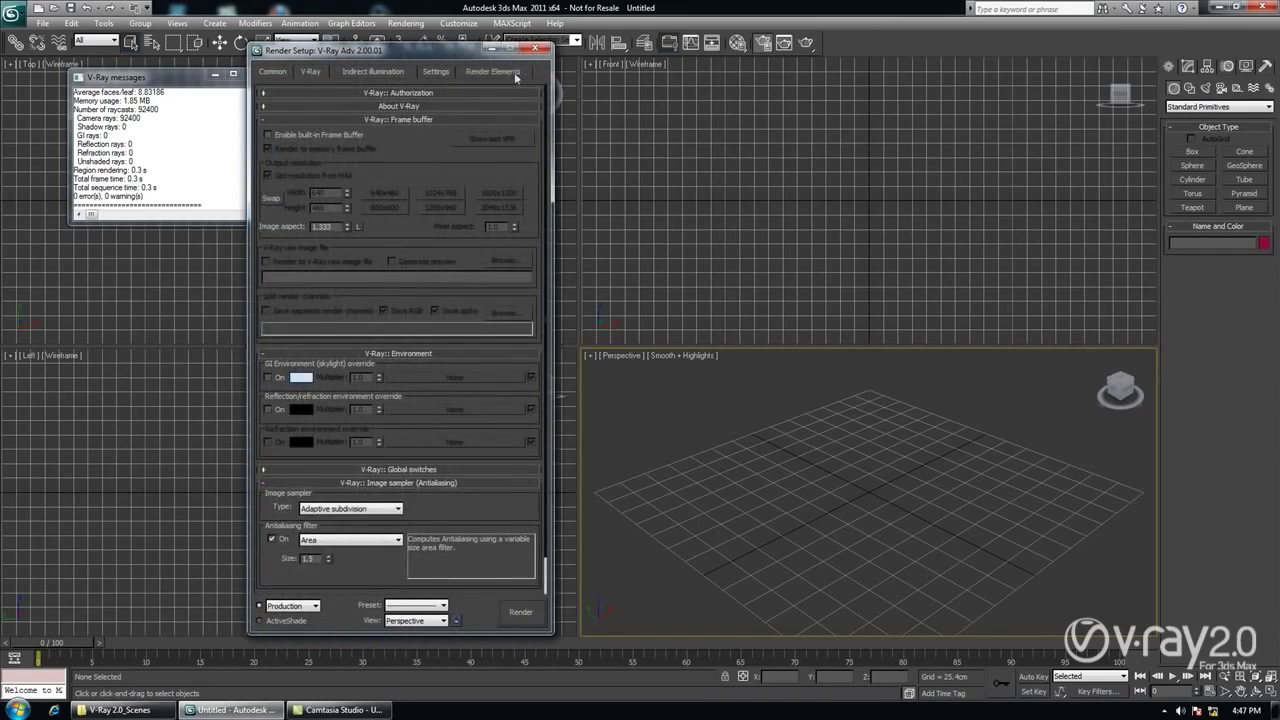
left_click(508, 75)
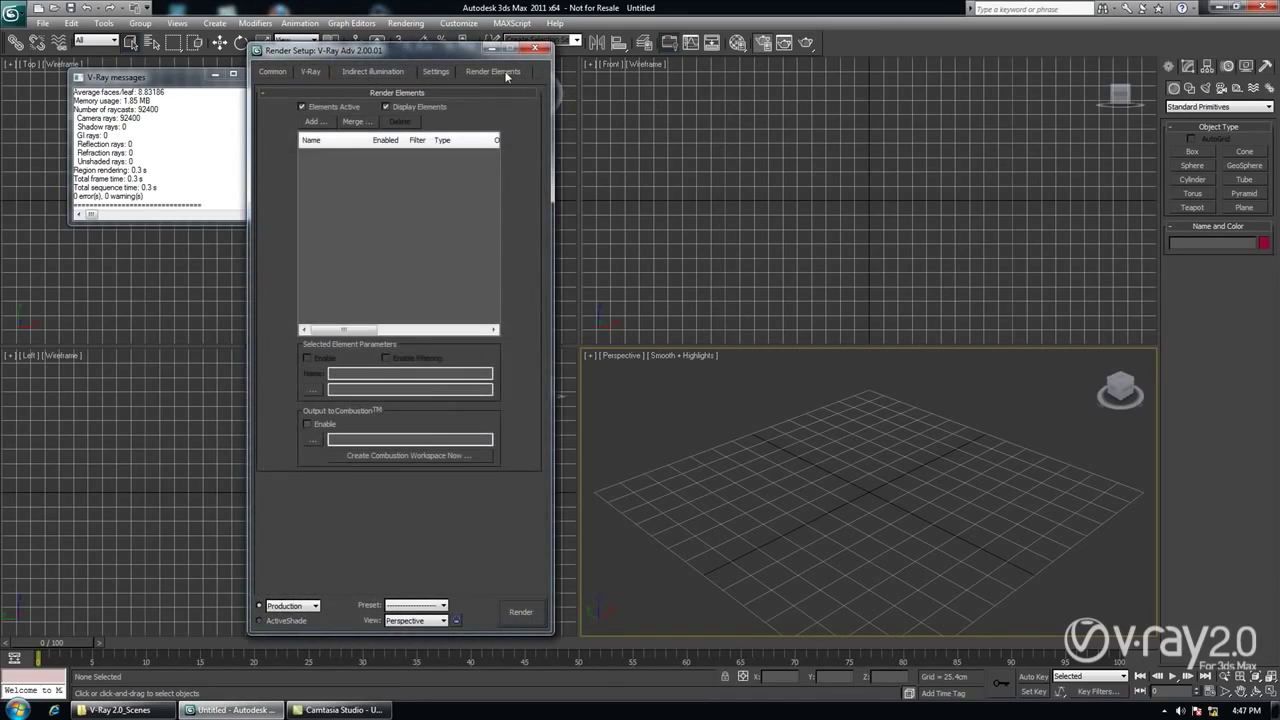
left_click(313, 122)
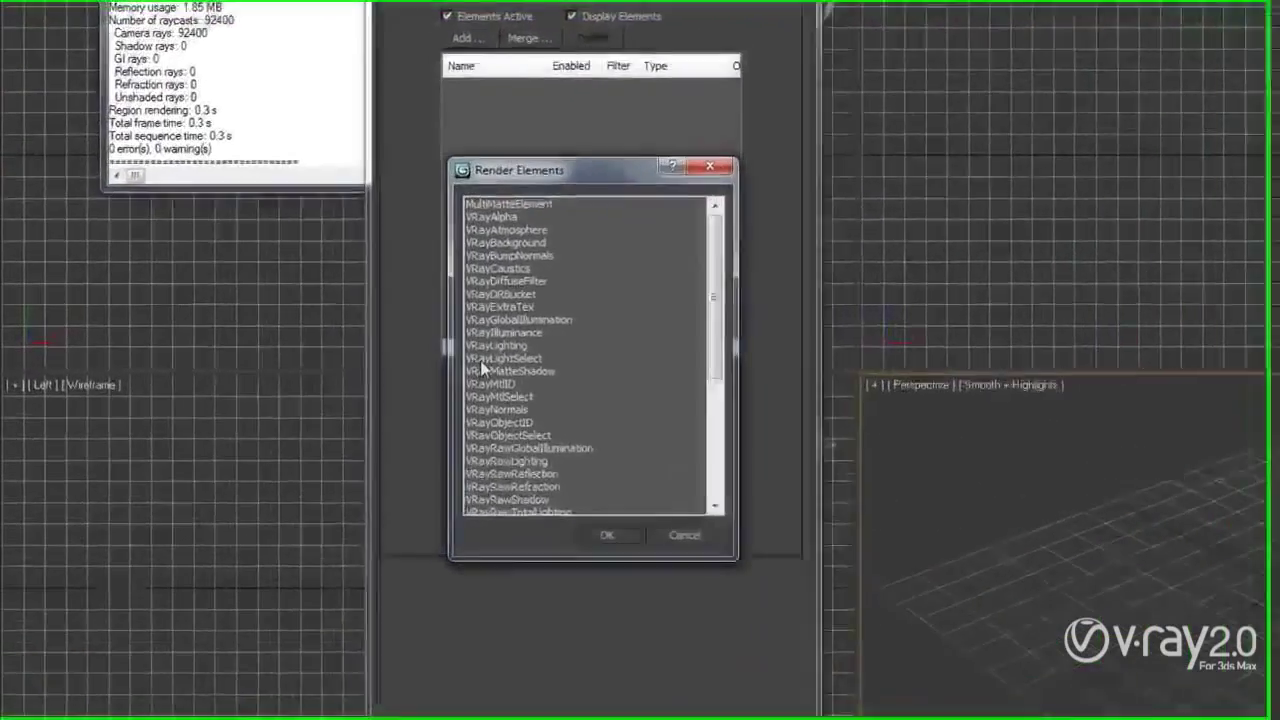
left_click(324, 338)
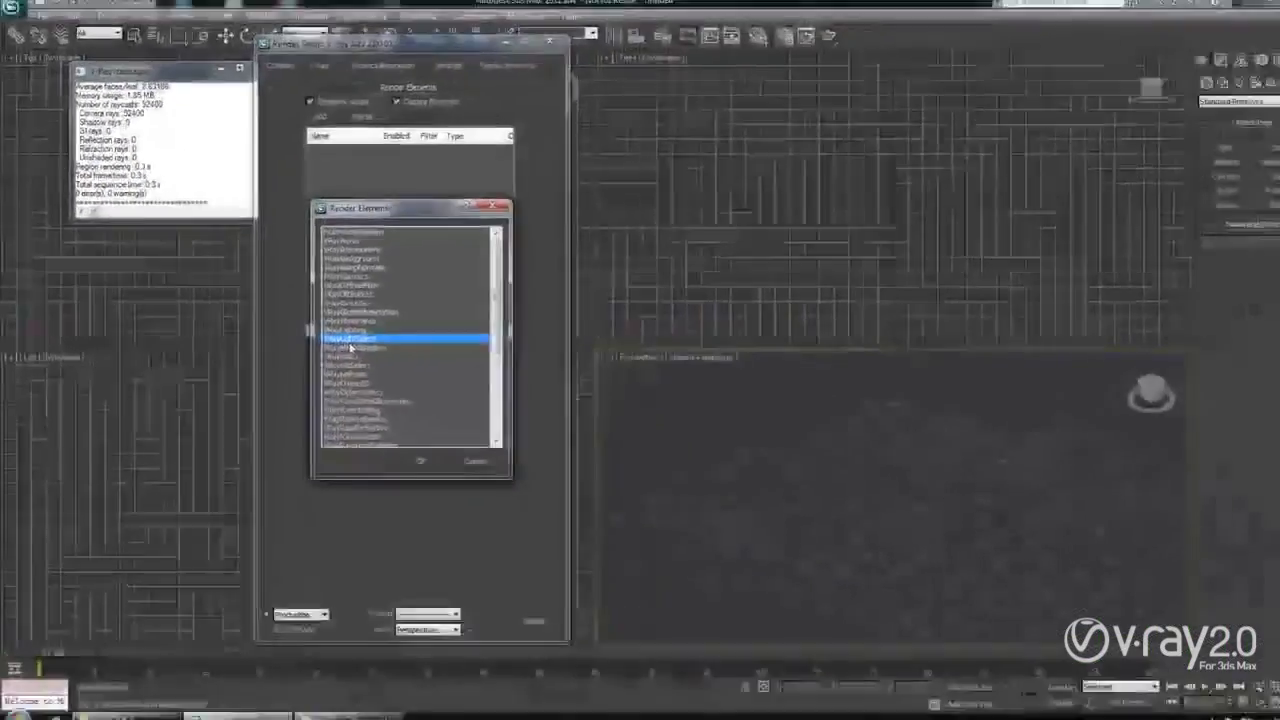
double_click(520, 361)
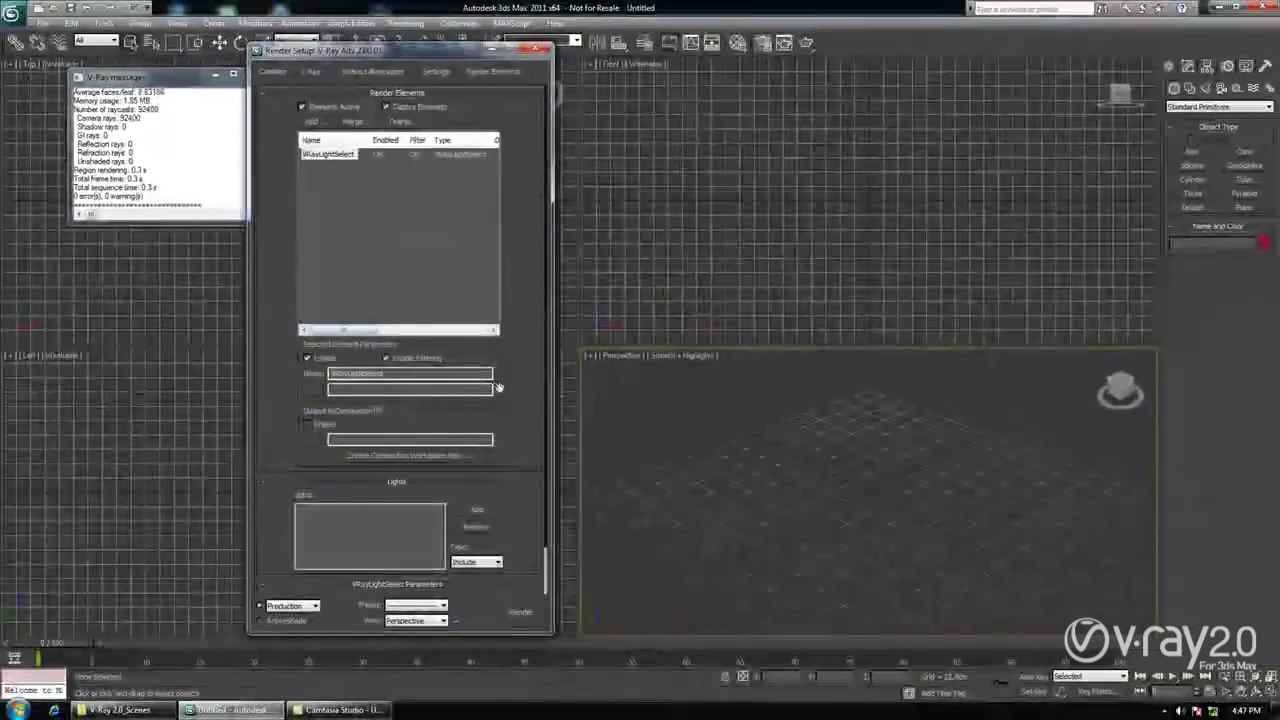
scroll(514, 331, "down", 2)
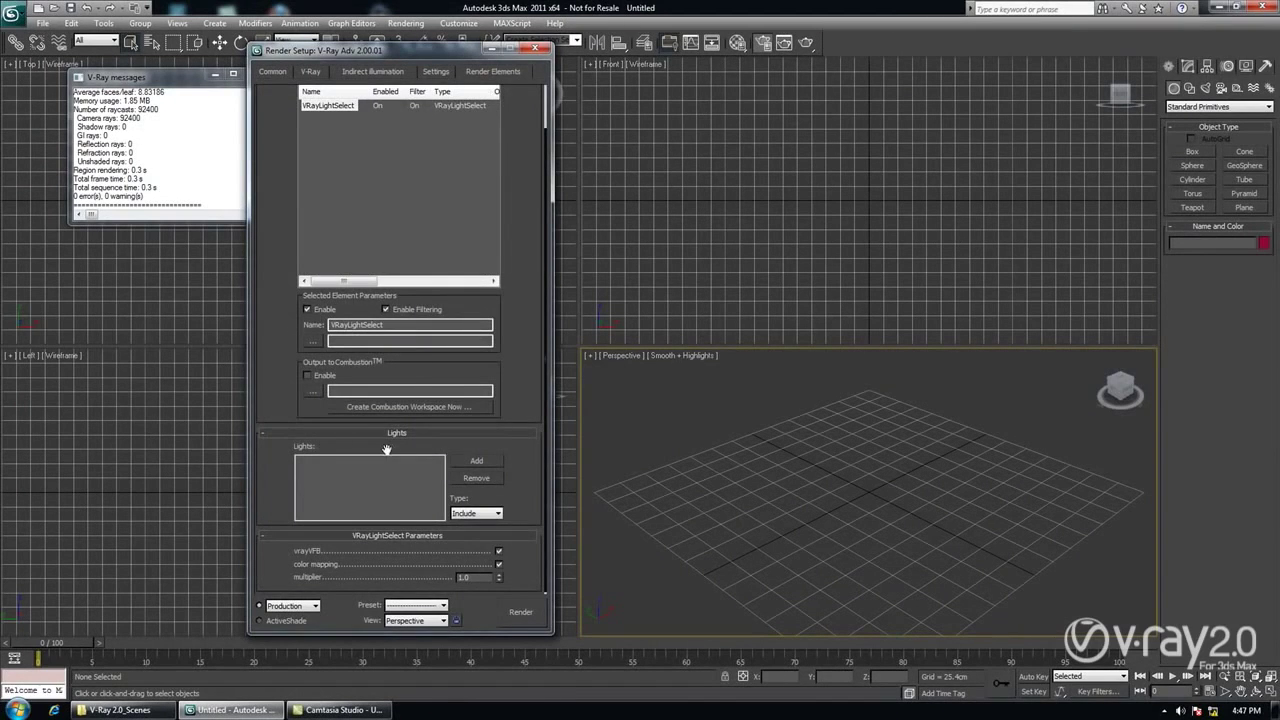
left_click_drag(384, 421, 384, 419)
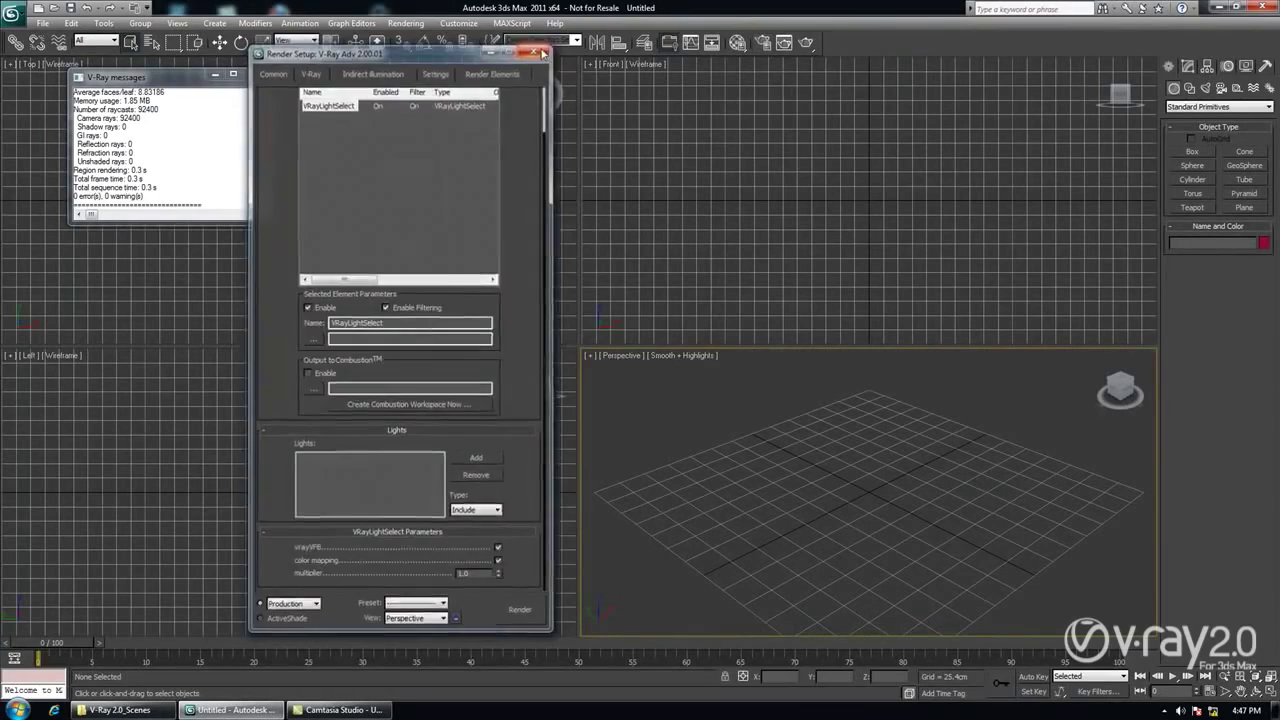
left_click(538, 52)
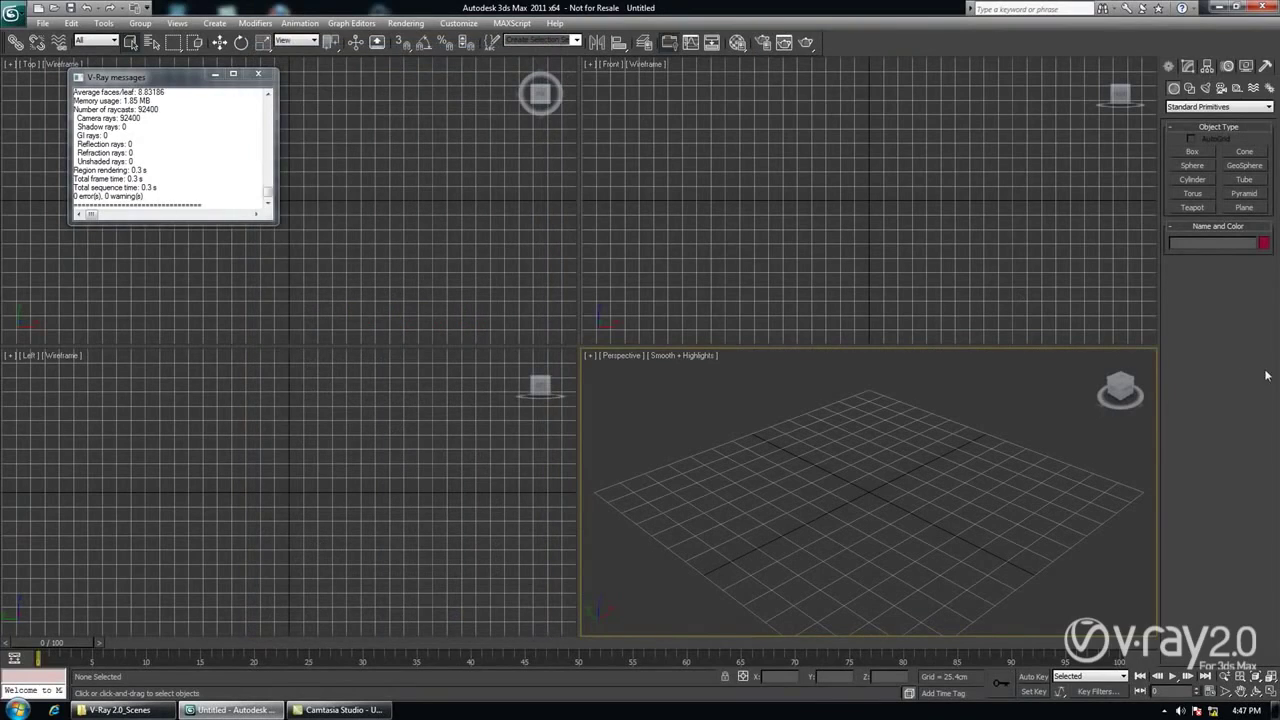
Draw a large floor plane and assign it a VRayMtl from the Material Editor.
left_click(1243, 207)
left_click_drag(619, 463, 1121, 461)
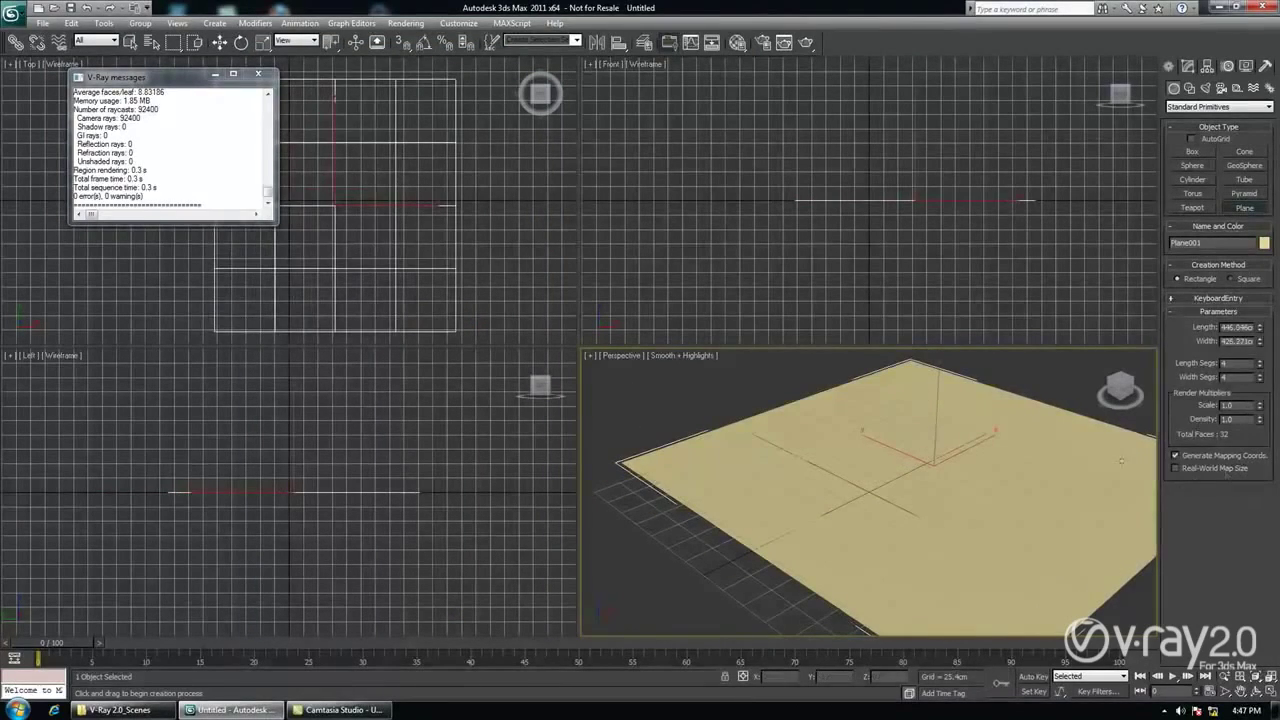
left_click(737, 42)
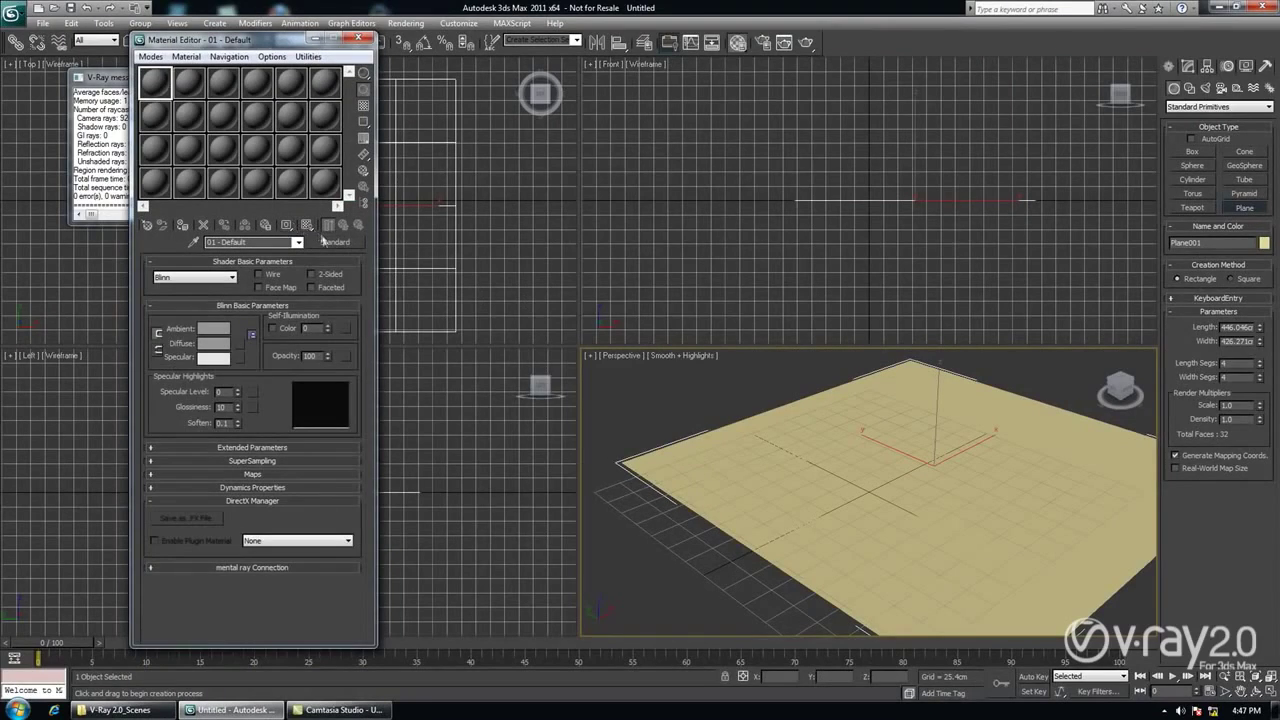
left_click(323, 240)
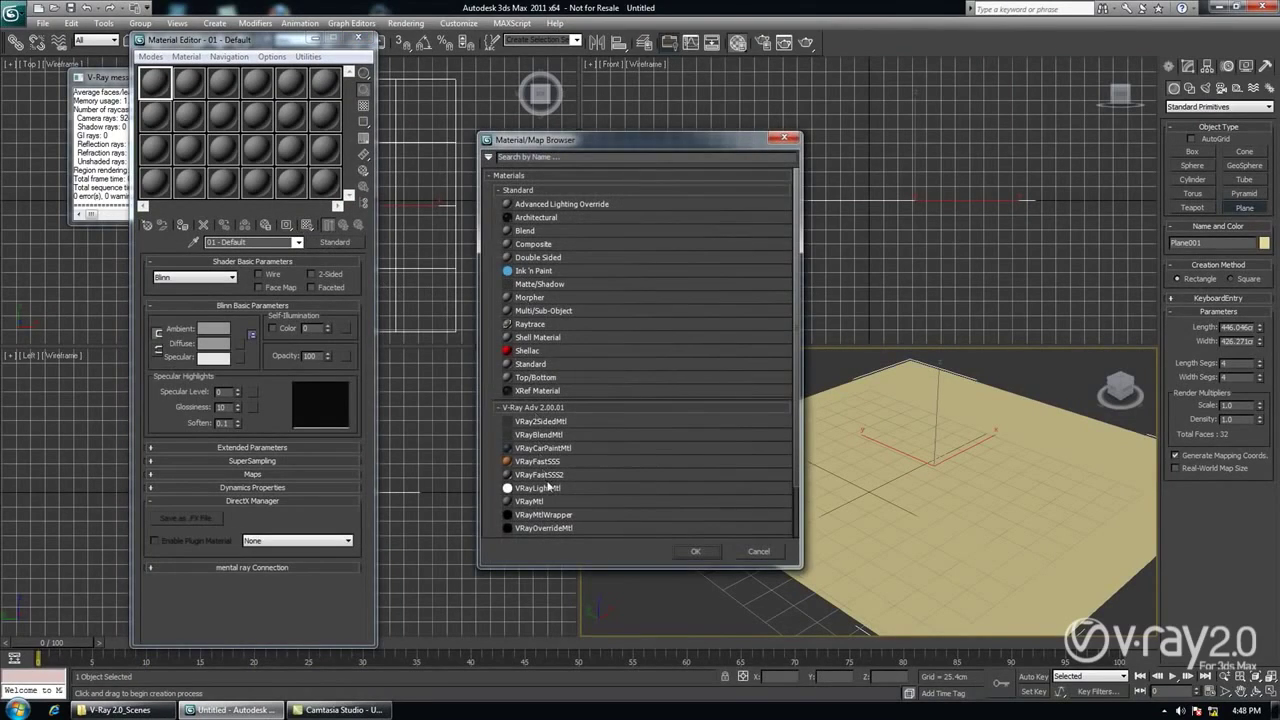
double_click(530, 501)
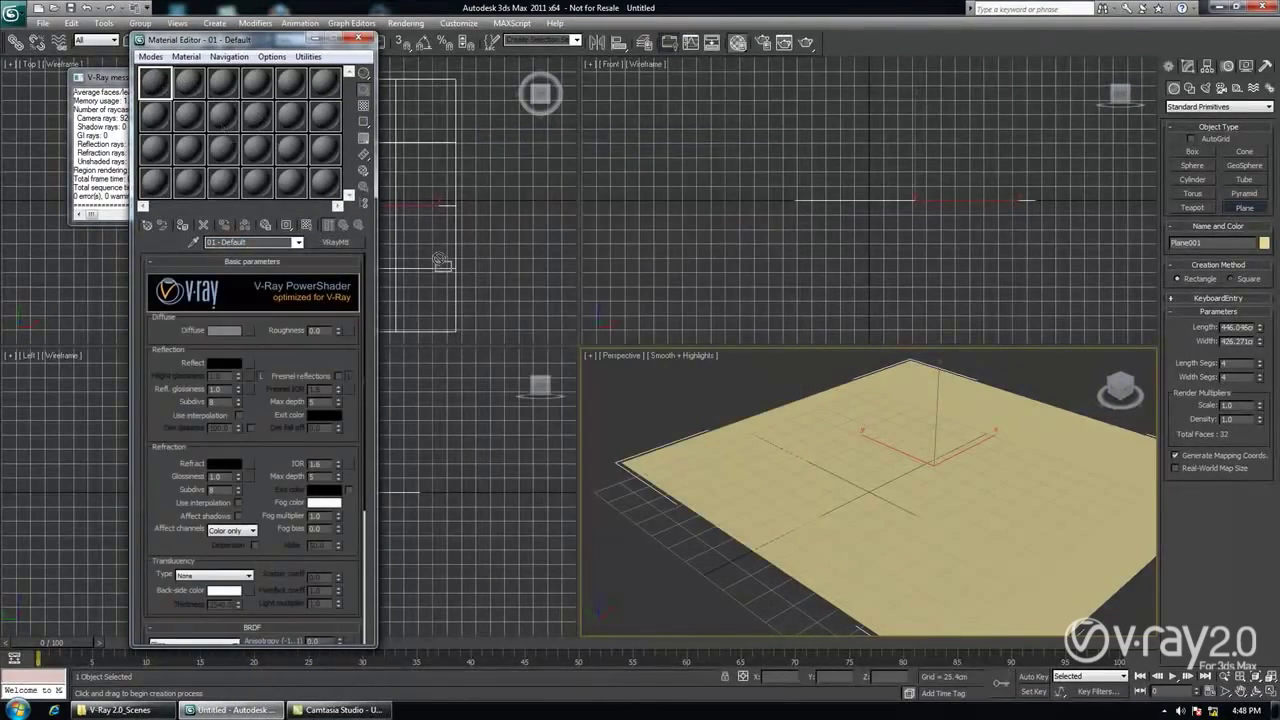
left_click_drag(440, 262, 915, 541)
Create two VRayLight plane lights over the floor, making the second purple and raising it.
left_click(1206, 89)
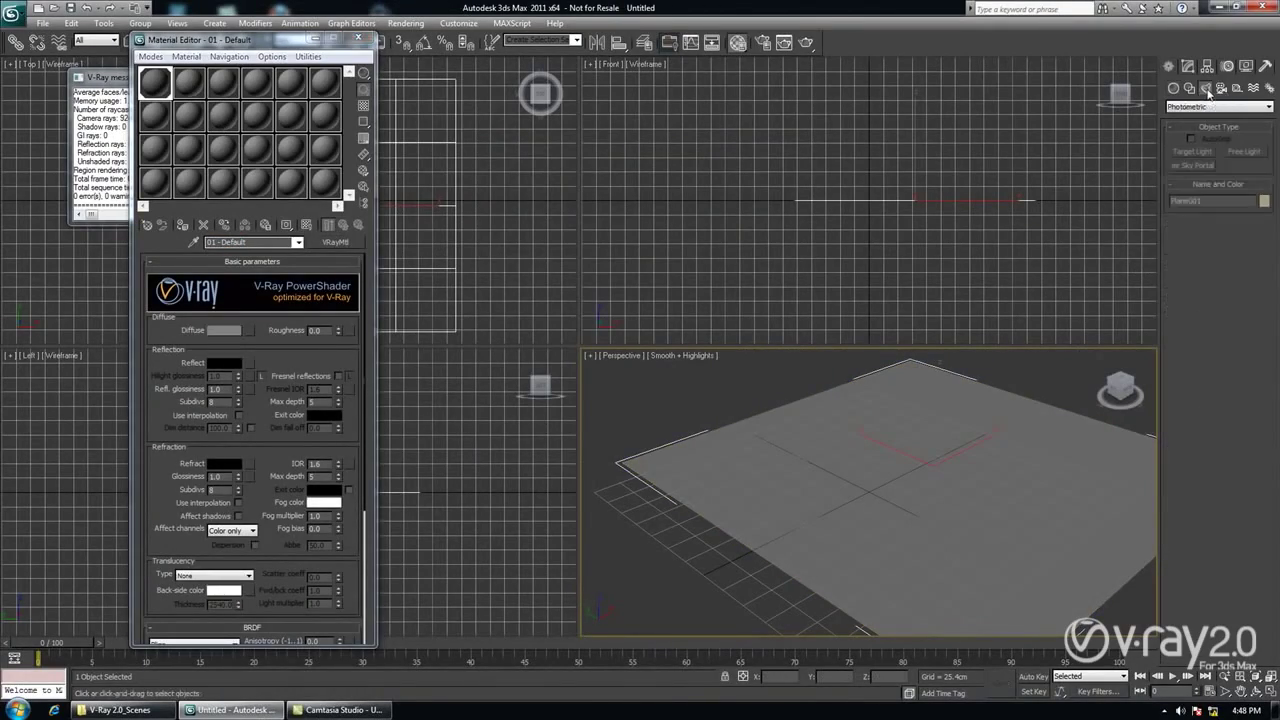
left_click(1213, 107)
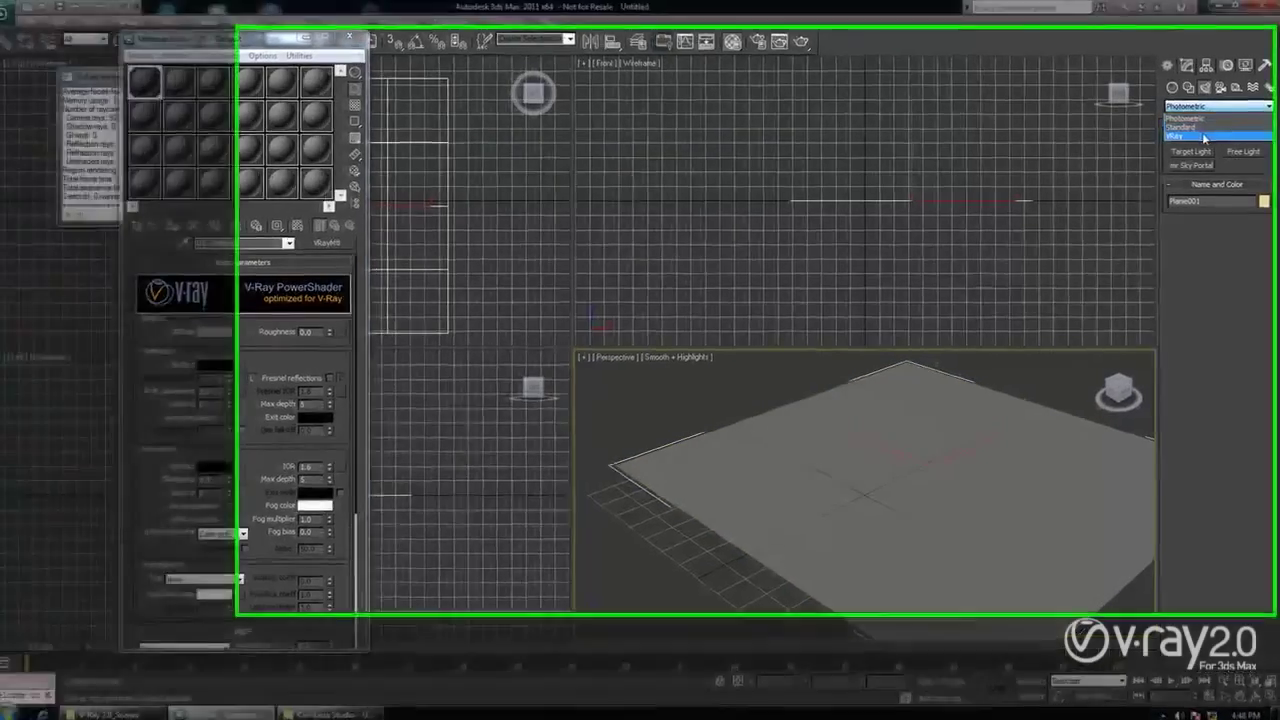
left_click(1214, 129)
left_click(1185, 150)
left_click_drag(661, 621, 663, 690)
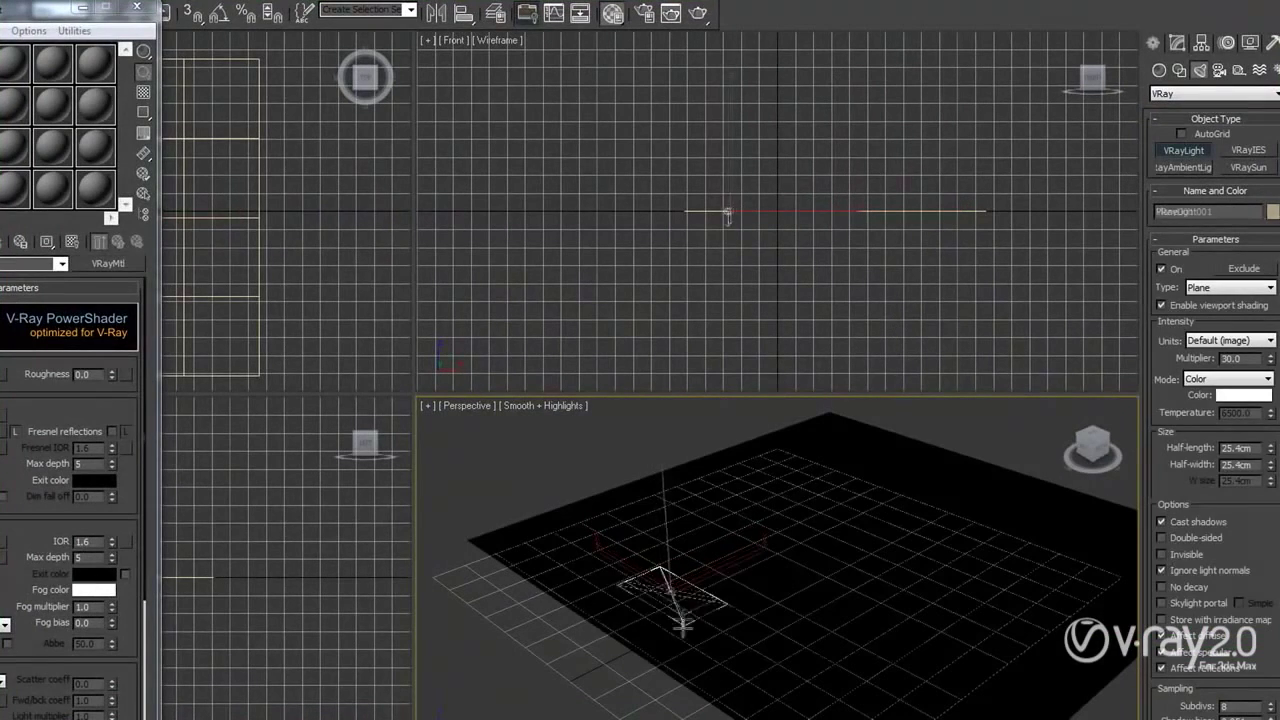
left_click_drag(851, 471, 905, 584)
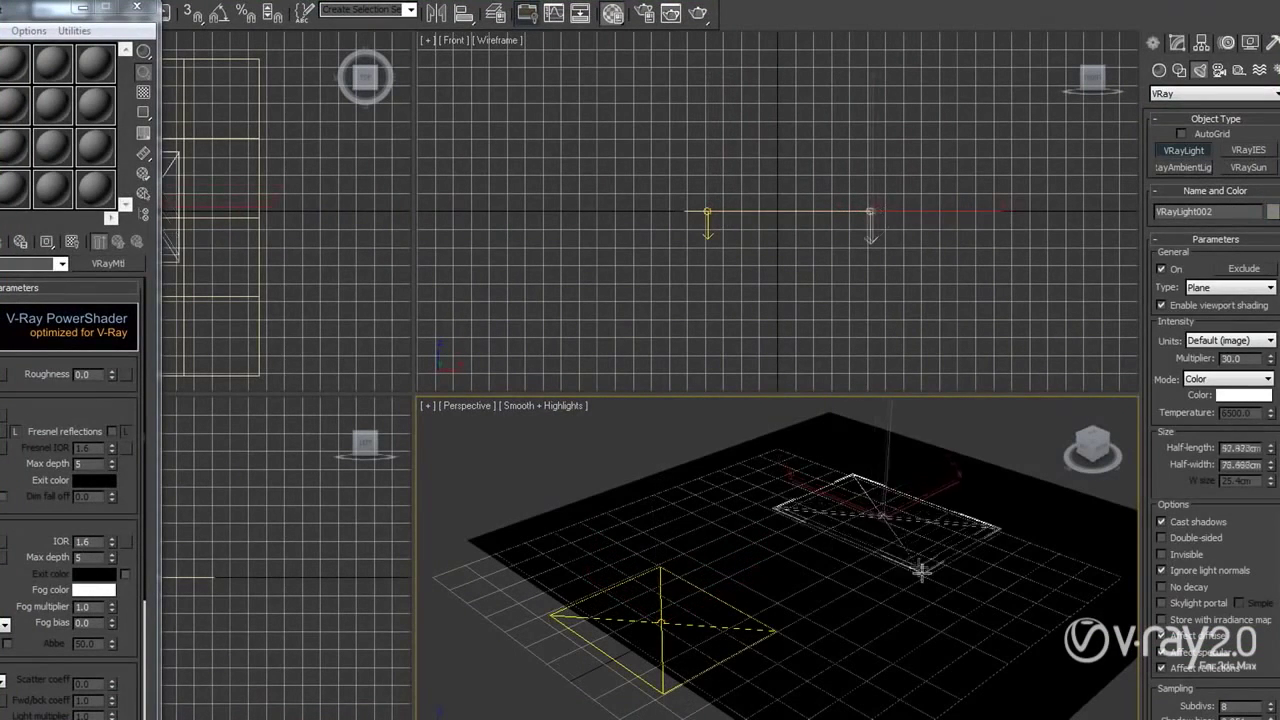
left_click(1230, 396)
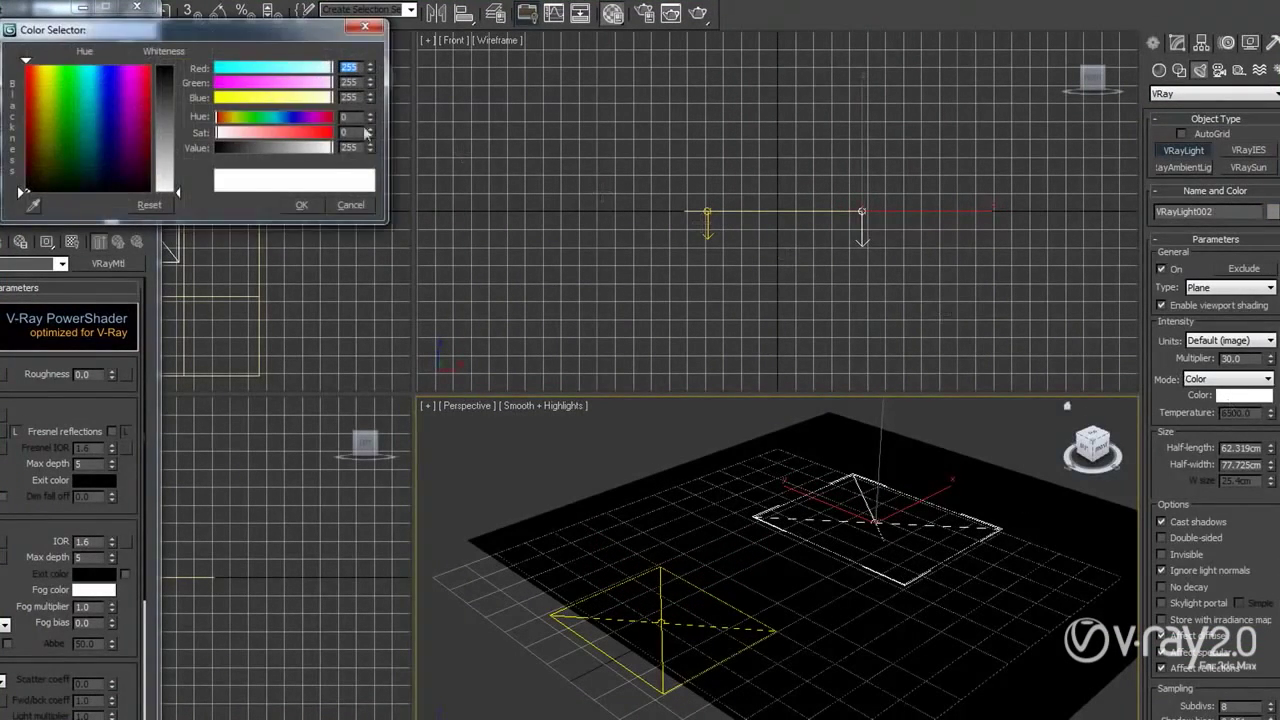
left_click_drag(114, 86, 134, 74)
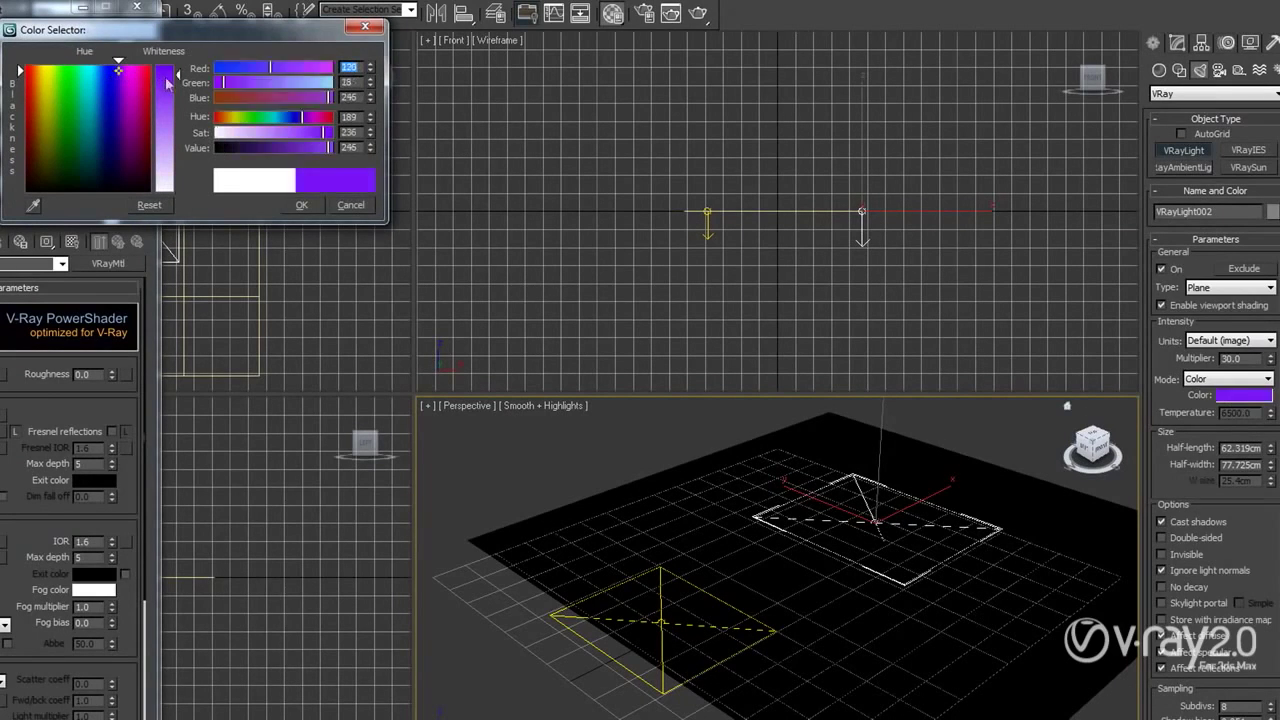
left_click(301, 205)
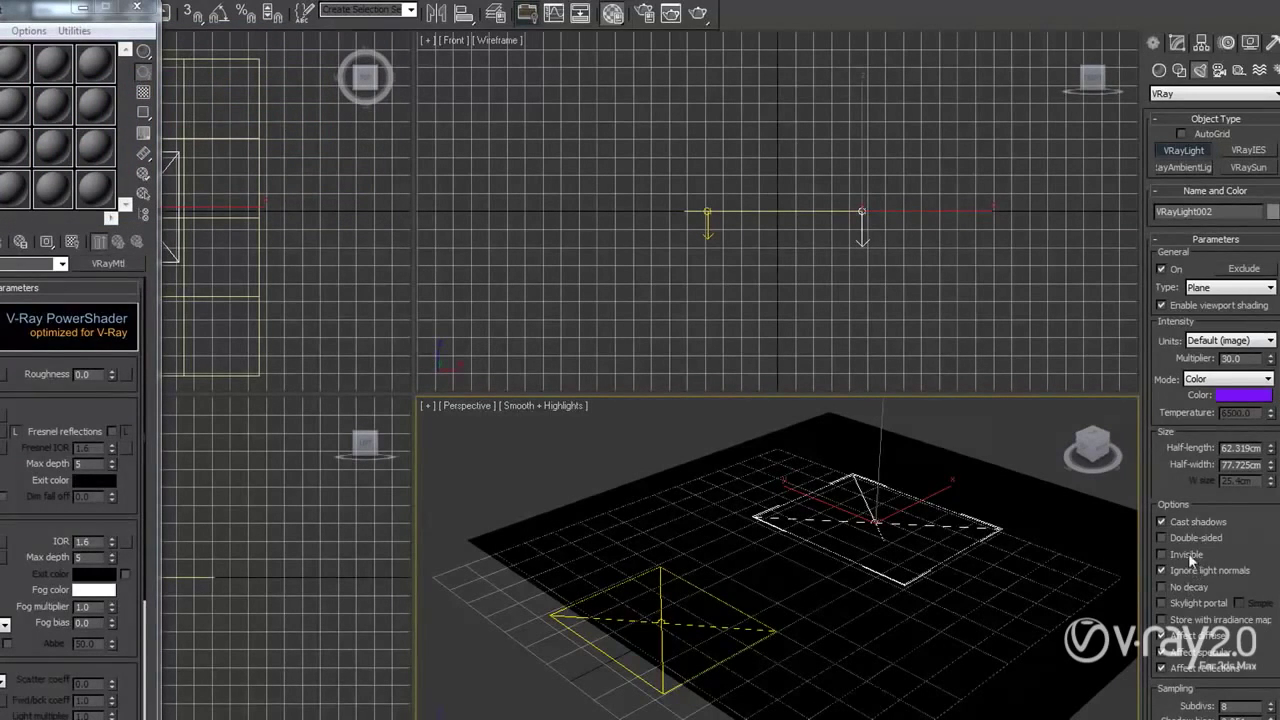
key("w")
left_click_drag(896, 458, 896, 330)
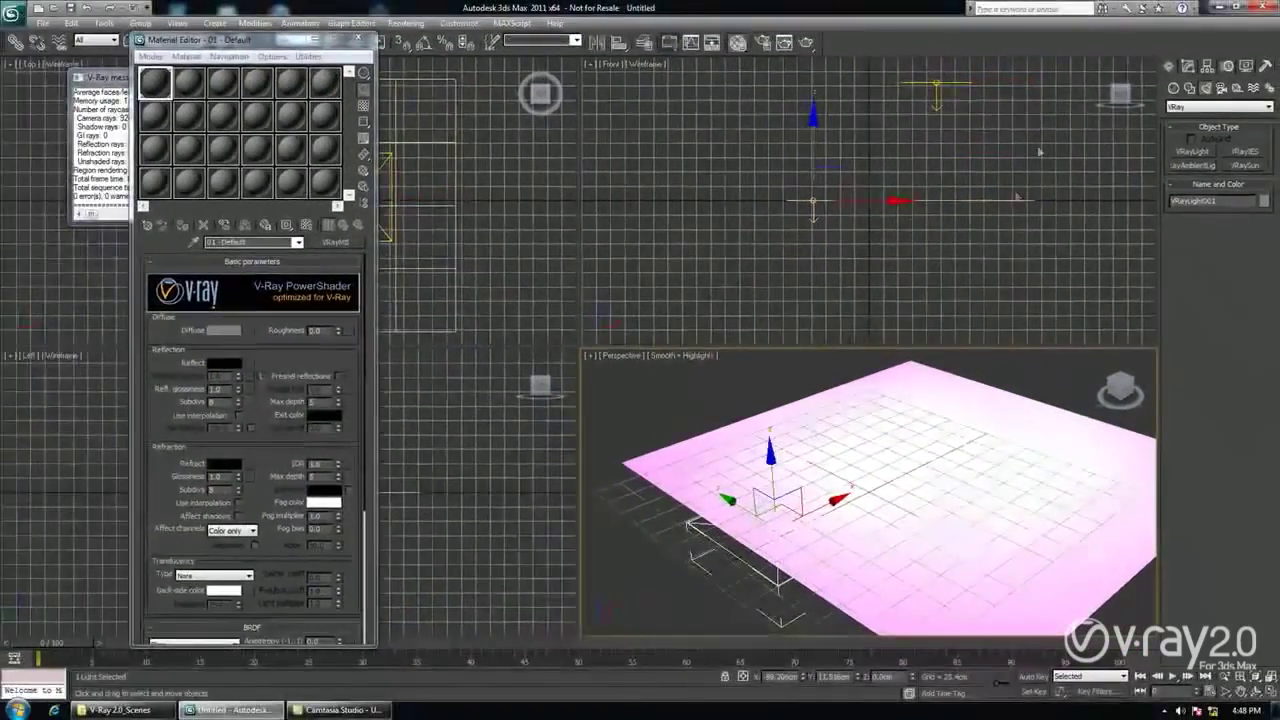
Make the first light red and invisible, and raise it higher above the floor.
left_click(1188, 65)
left_click(1240, 363)
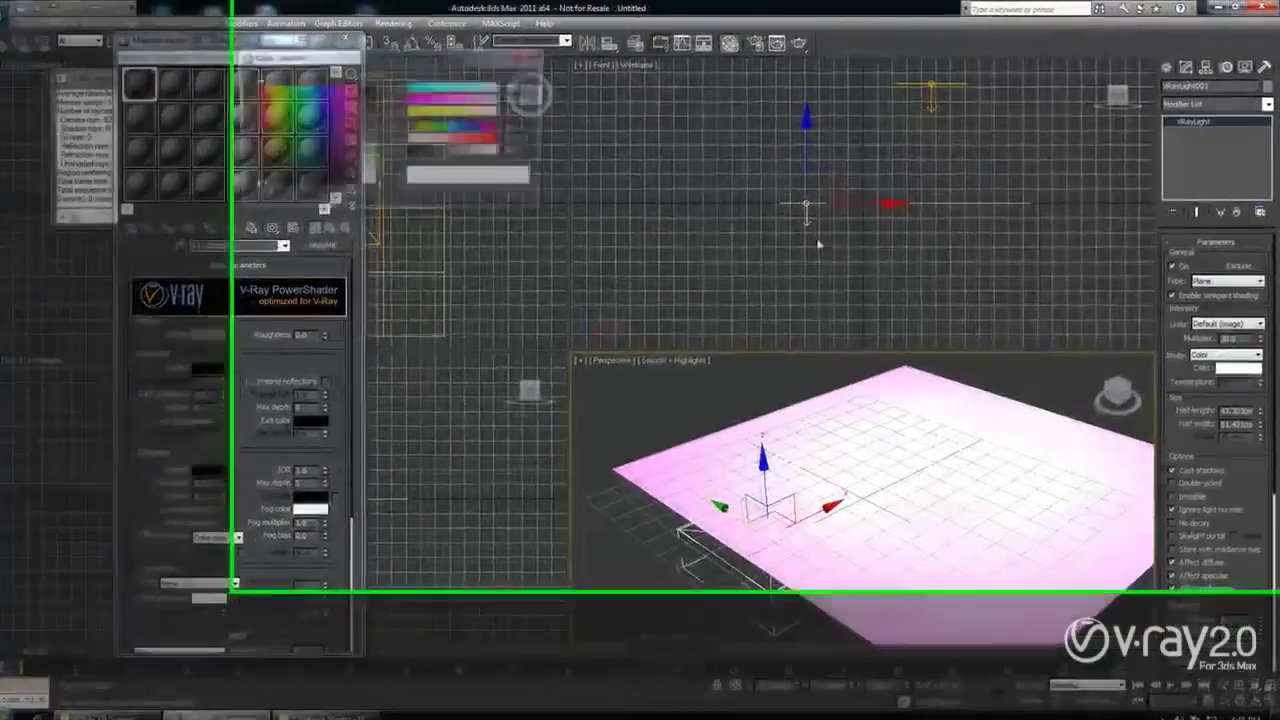
left_click_drag(150, 108, 152, 140)
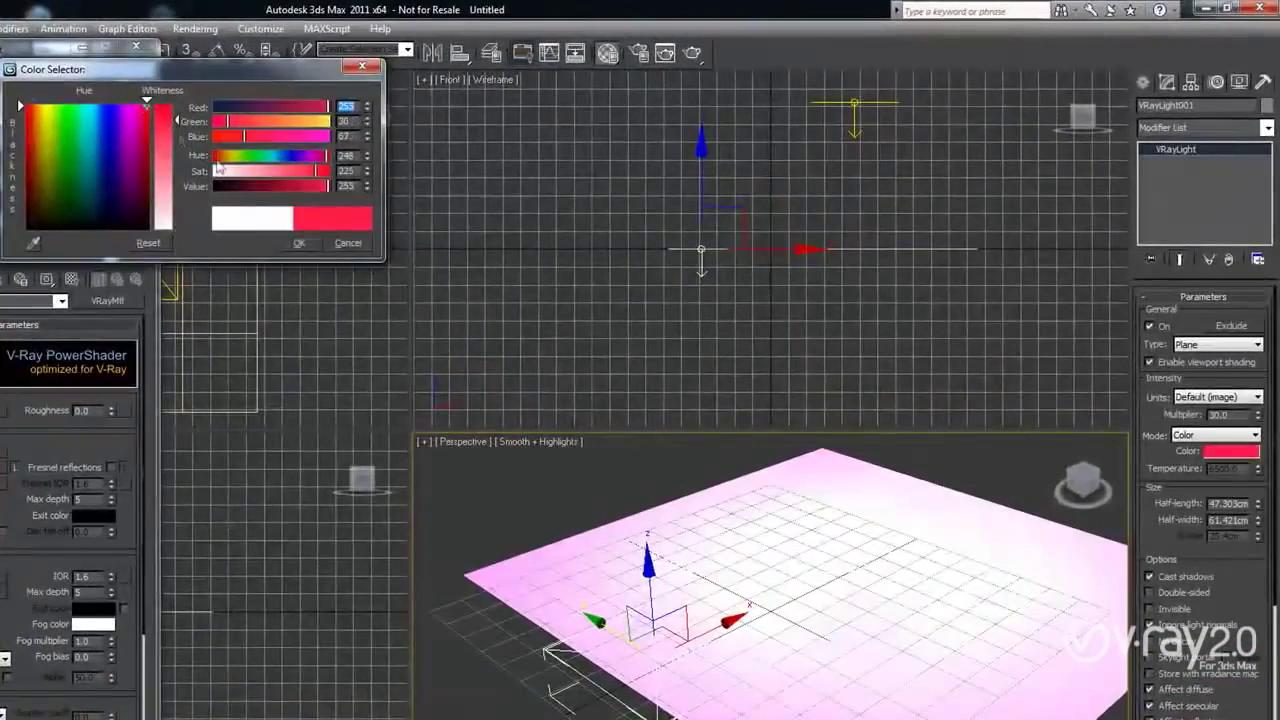
left_click(298, 243)
left_click(1150, 608)
left_click_drag(649, 569, 646, 455)
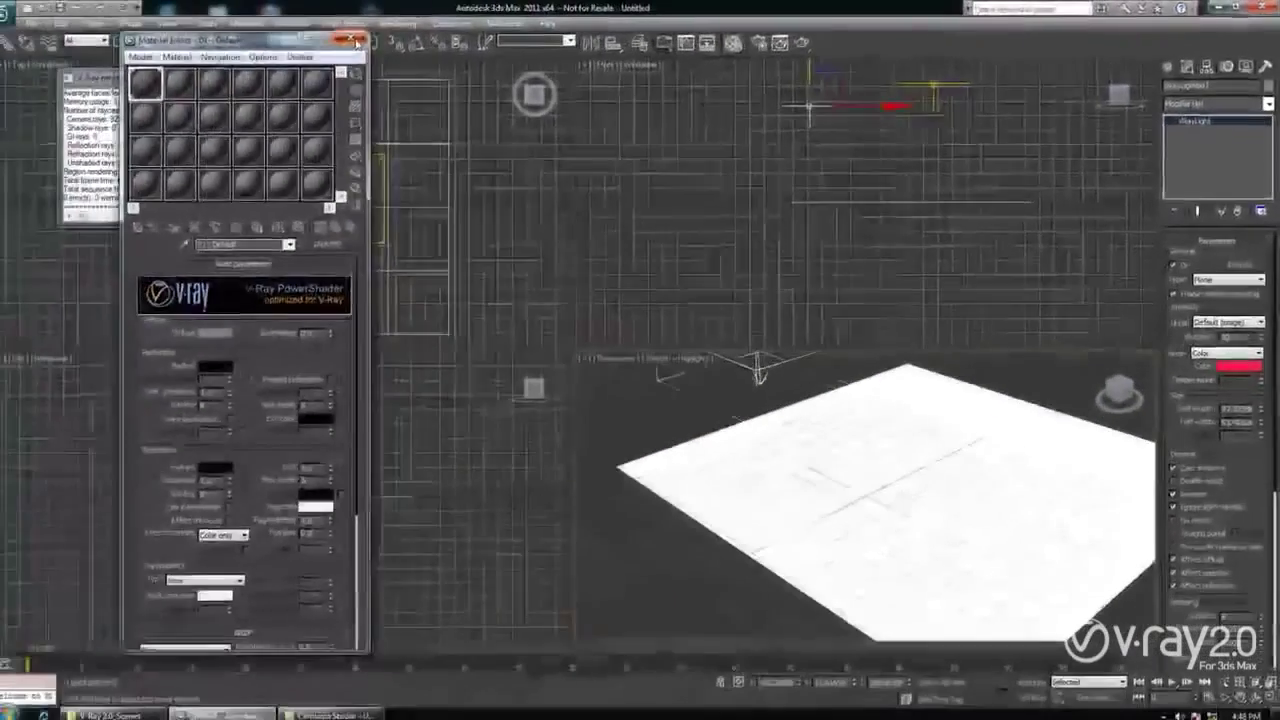
left_click(136, 47)
Add VRayLight001 to the existing VRayLightSelect element's lights.
left_click(762, 42)
left_click(476, 74)
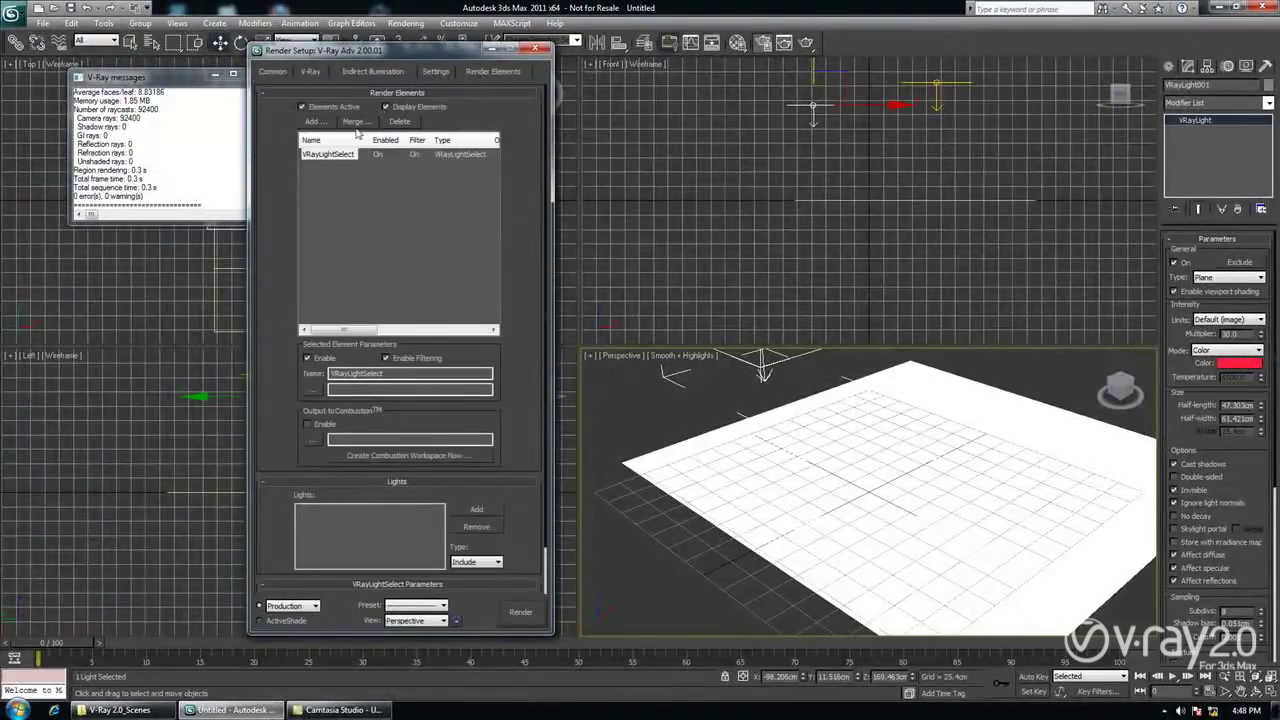
left_click(326, 157)
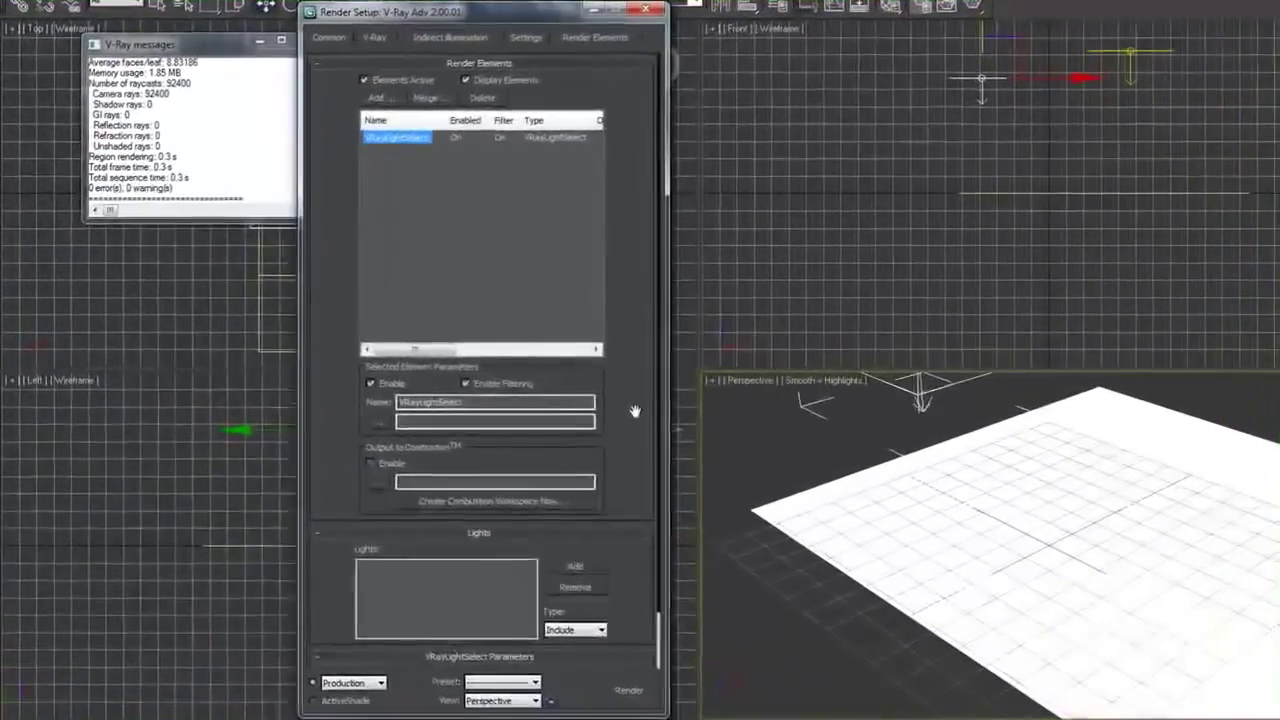
scroll(634, 411, "down", 2)
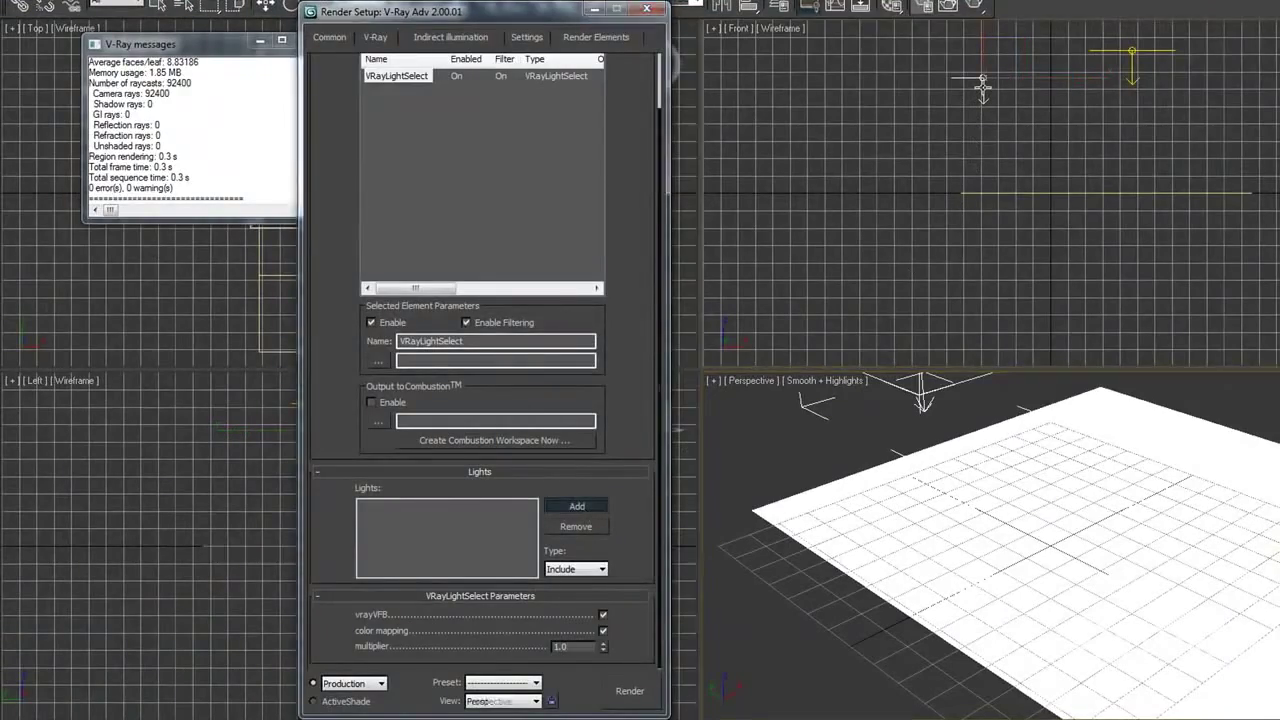
left_click(983, 88)
scroll(490, 211, "up", 2)
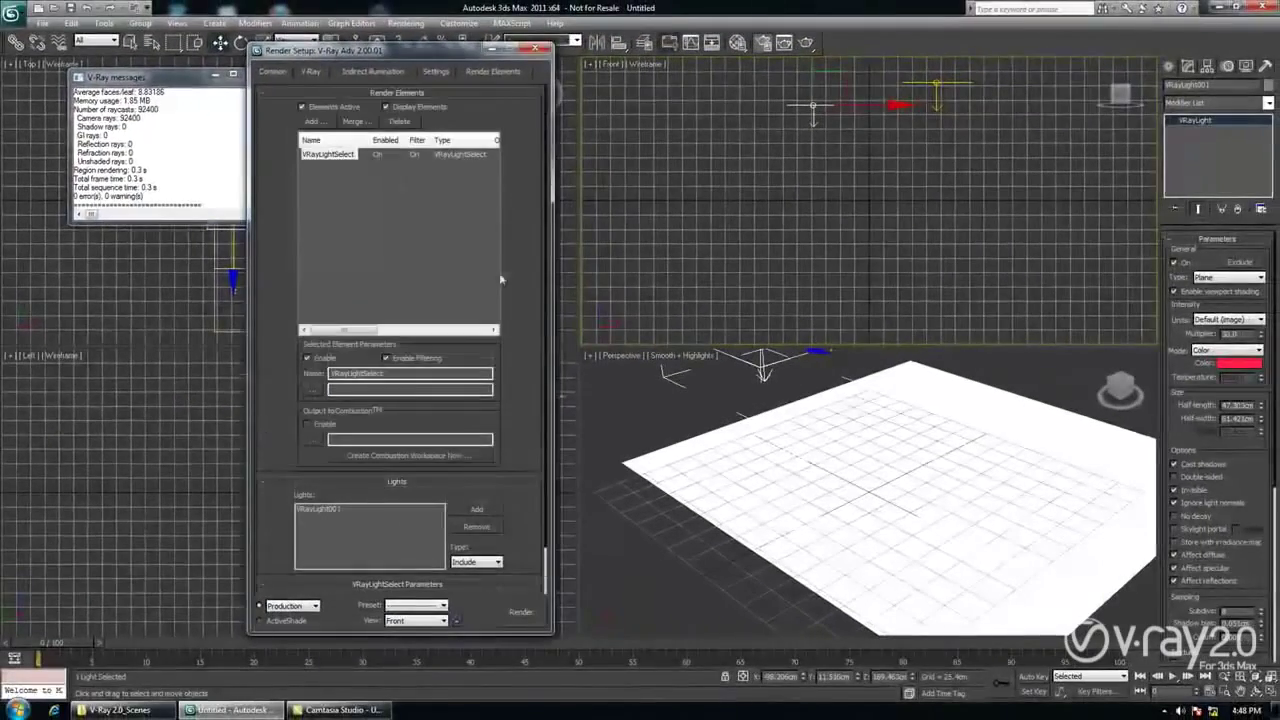
Add a second VRayLightSelect element containing VRayLight002.
left_click(314, 121)
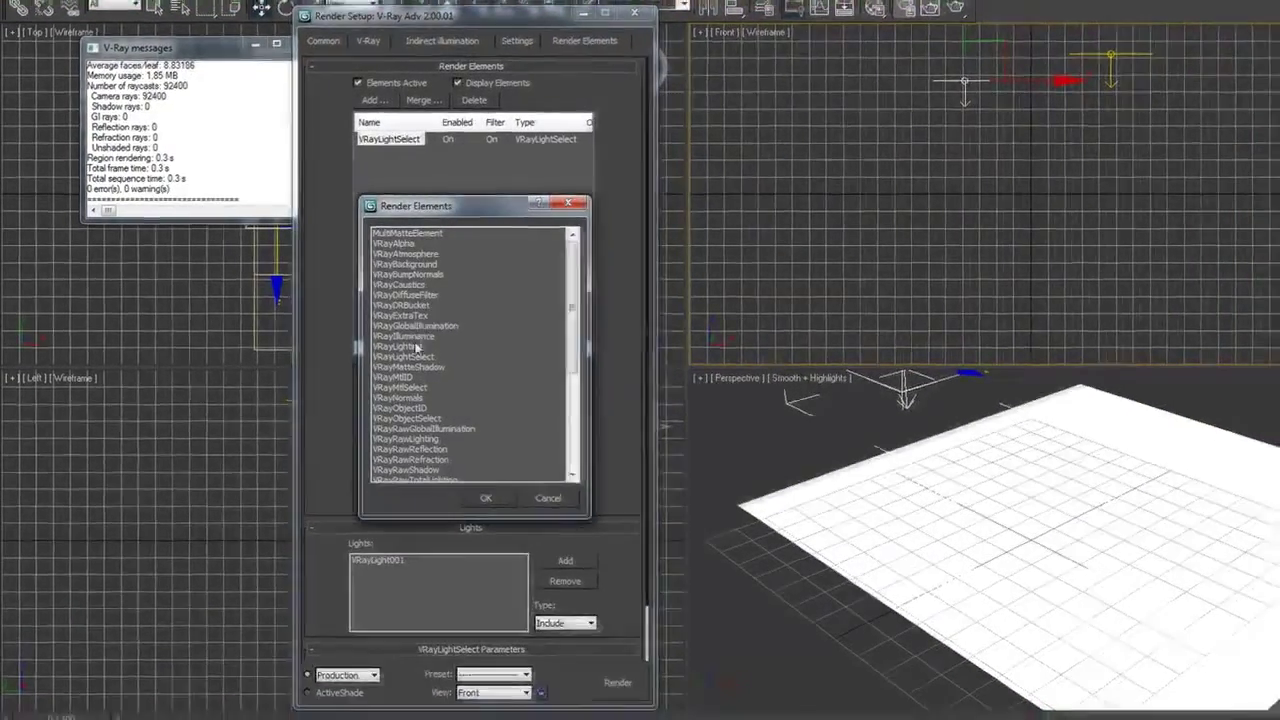
left_click(410, 358)
left_click(495, 503)
left_click(477, 511)
left_click(938, 81)
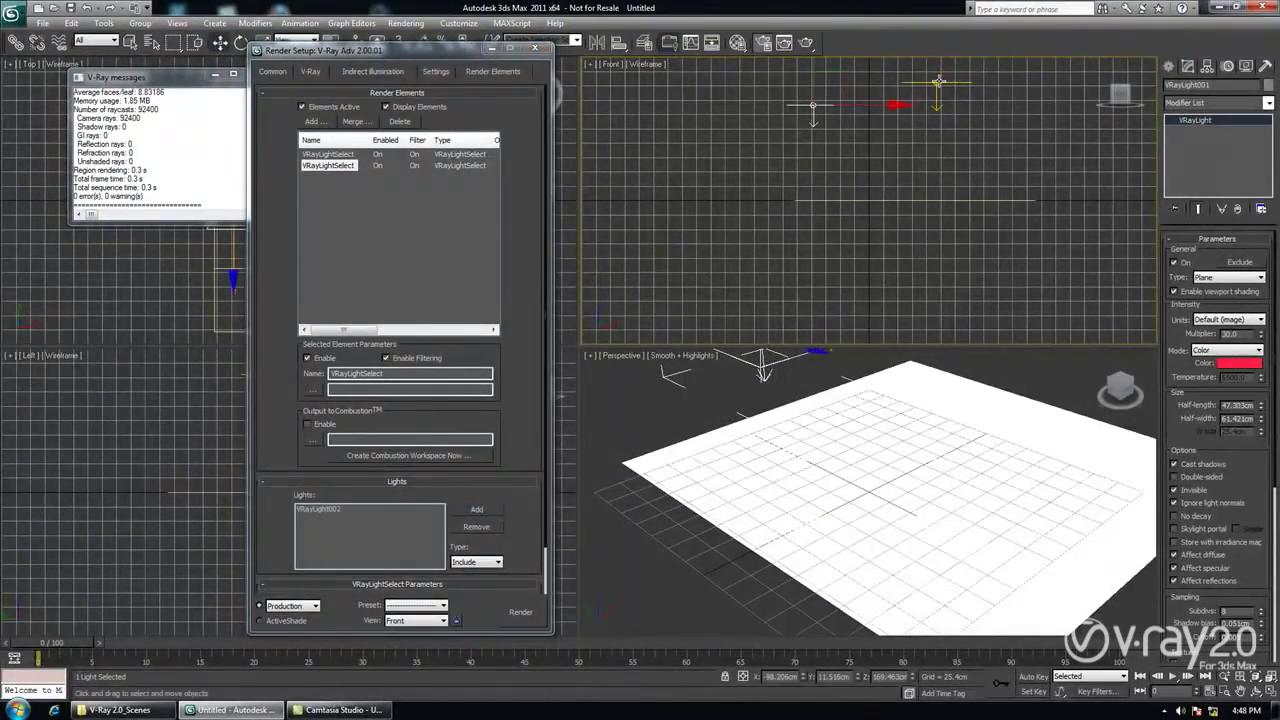
Enable V-Ray's built-in frame buffer and render the Perspective view.
left_click(310, 71)
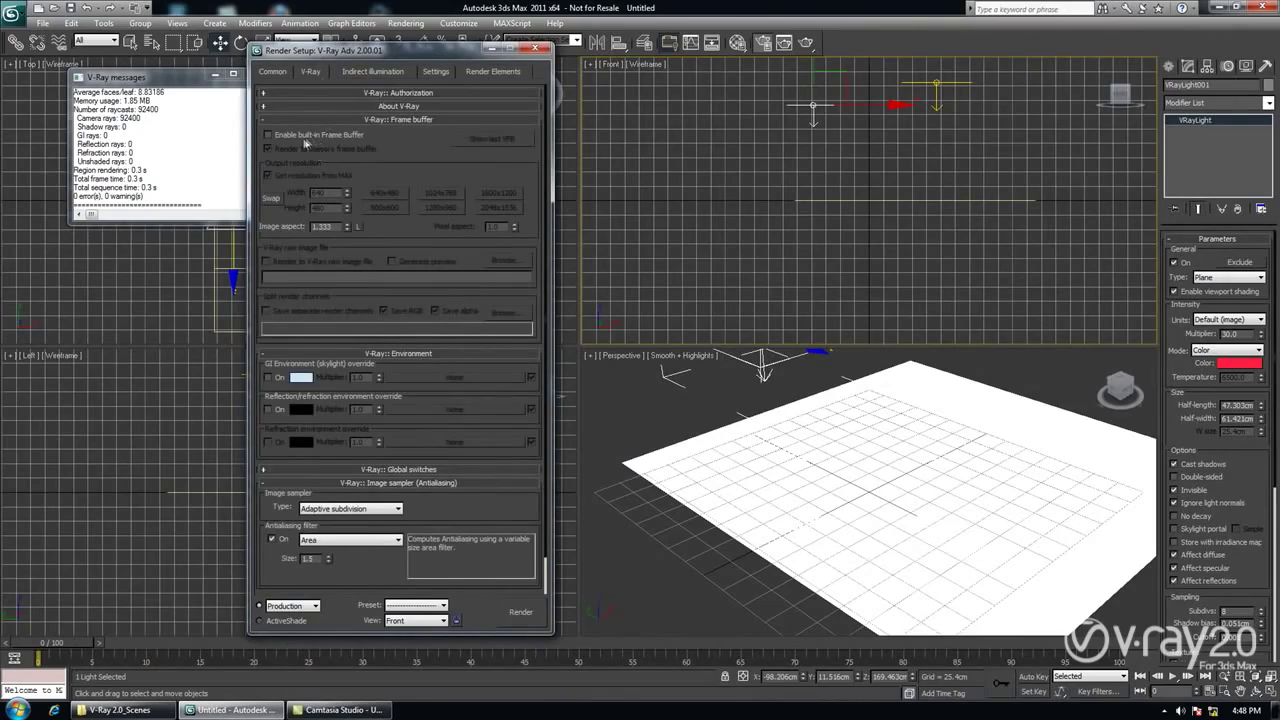
right_click(620, 470)
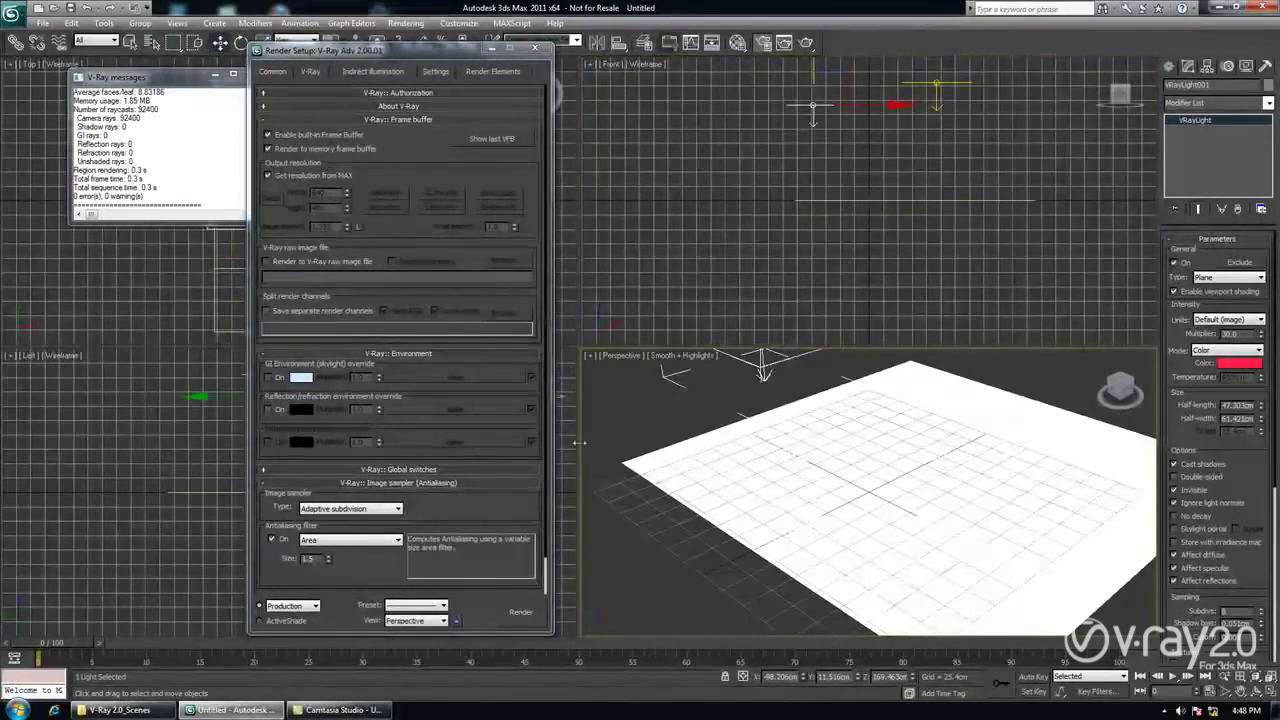
left_click(520, 612)
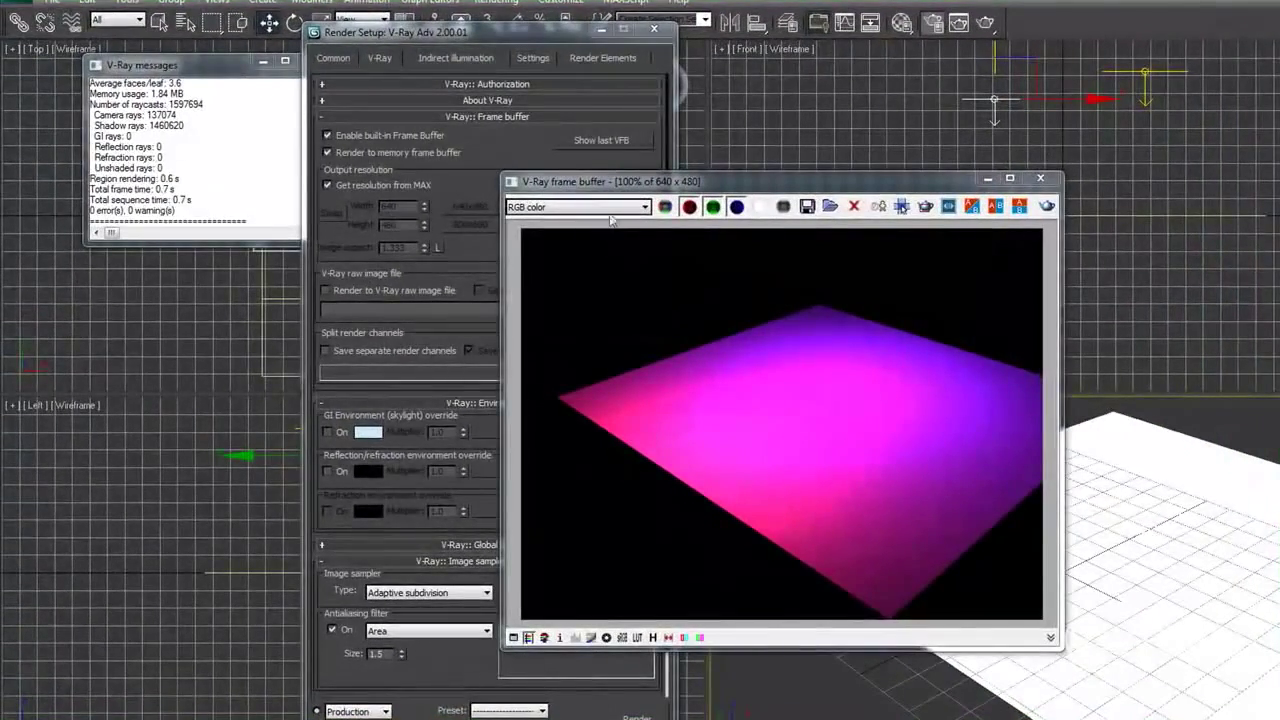
Display the first VRayLightSelect channel, then the second, in the V-Ray frame buffer.
left_click(620, 210)
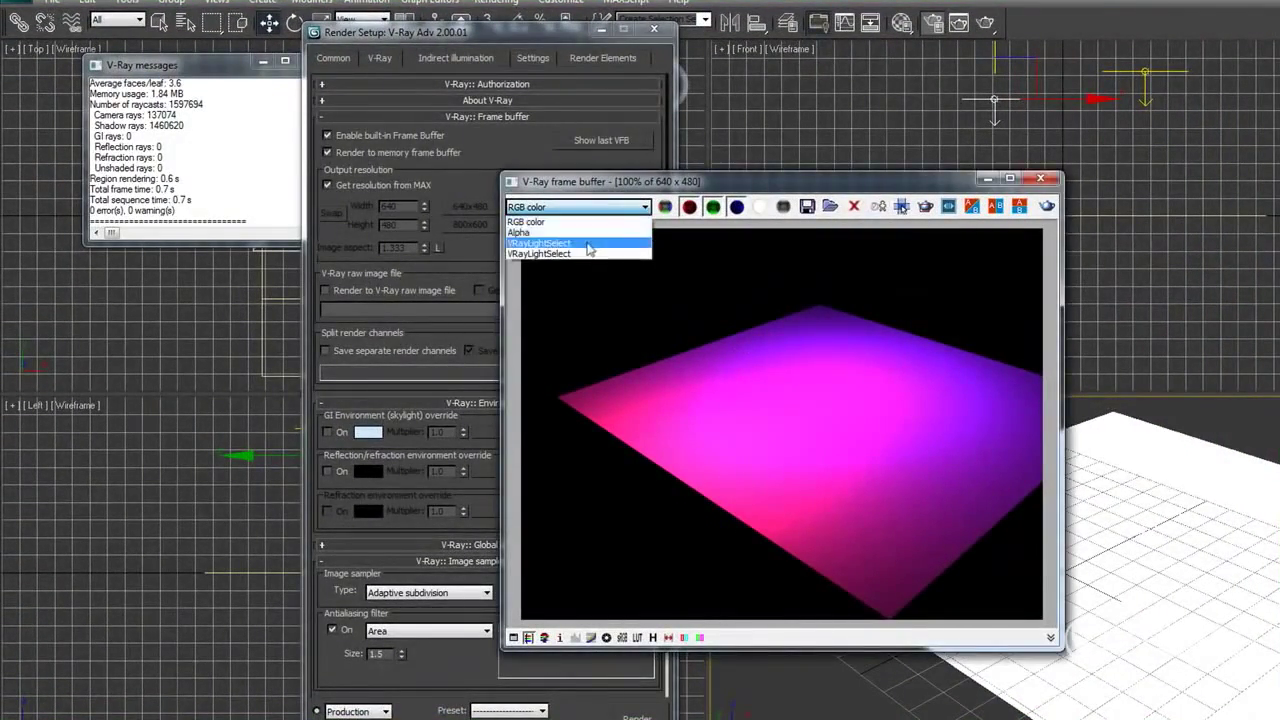
left_click(588, 246)
left_click(590, 207)
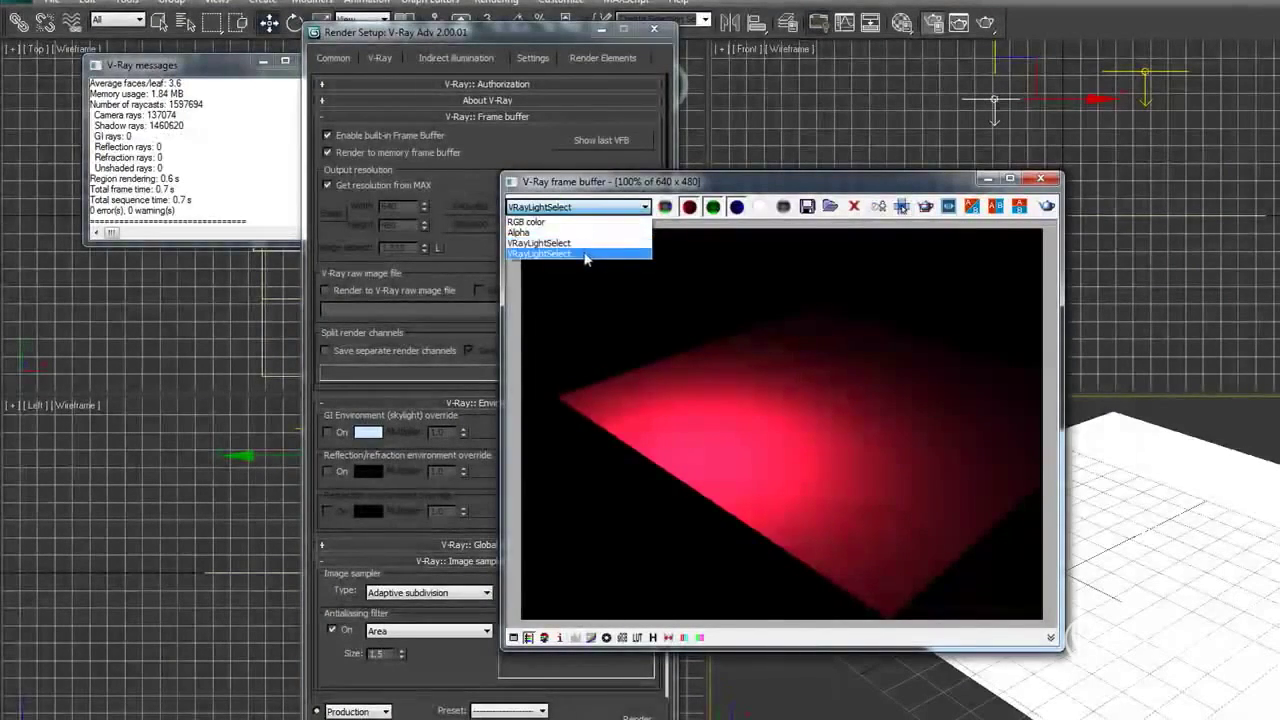
left_click(595, 249)
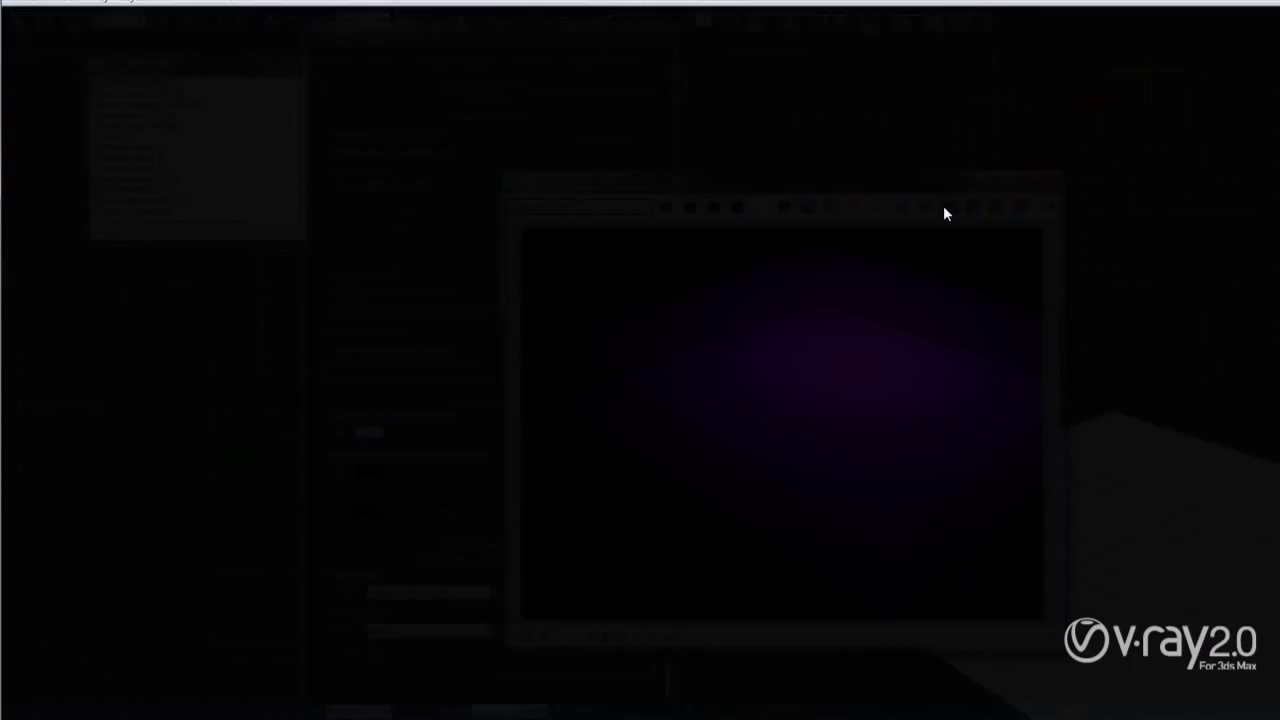
Set layer 1's blend mode to Add over the RGB_color layer.
left_click(165, 690)
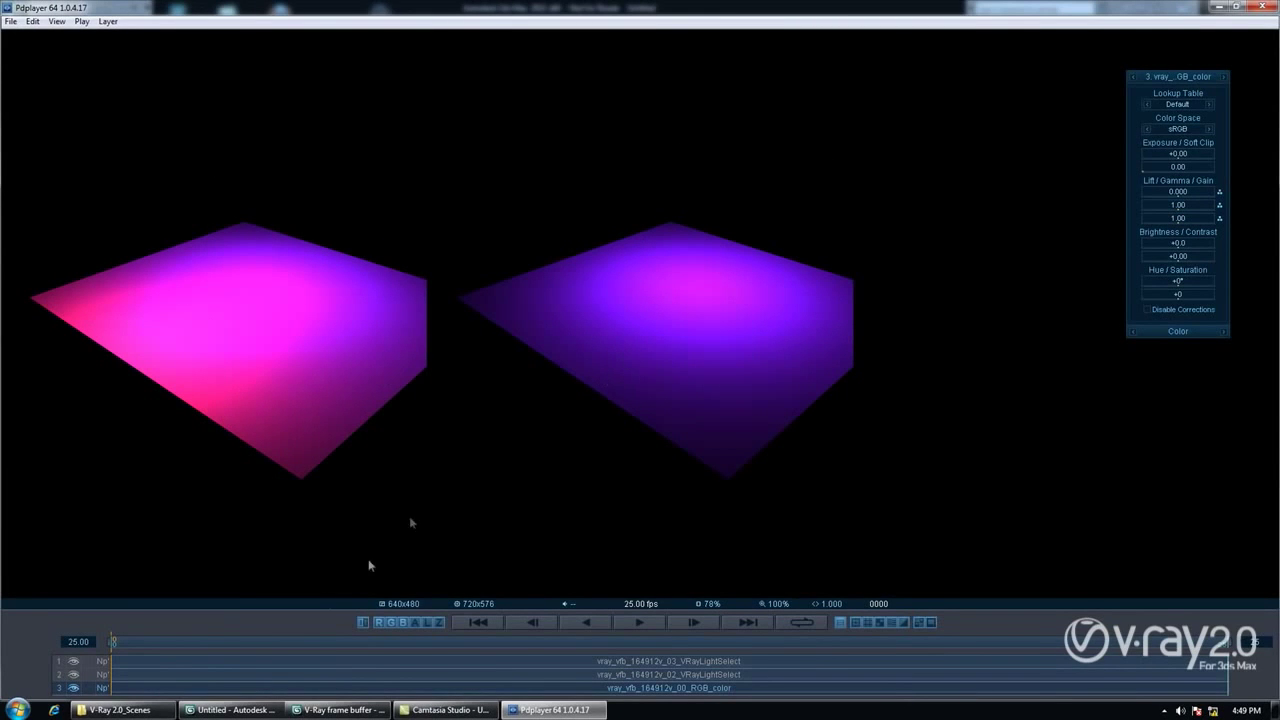
right_click(106, 662)
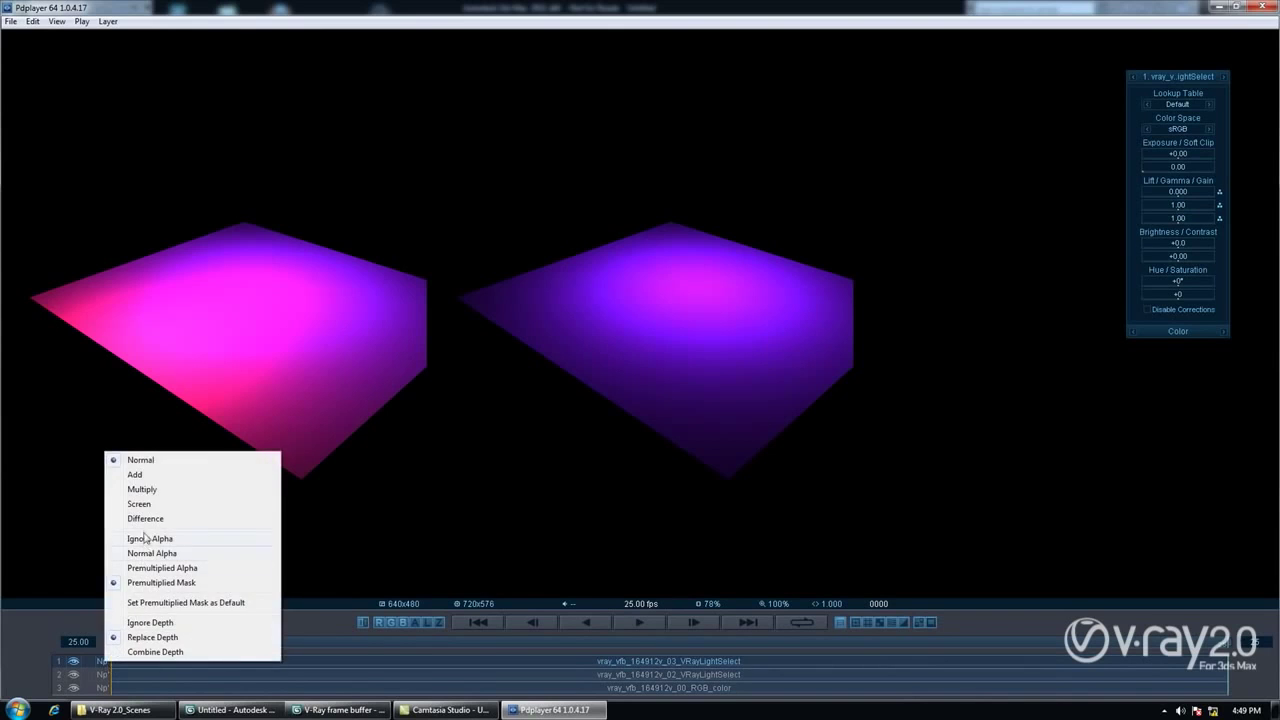
left_click(140, 474)
Lower layer 2's exposure to -1.25 and layer 1's to -1.50, then check pixel values.
left_click(632, 678)
left_click_drag(1179, 153, 1167, 163)
left_click(784, 661)
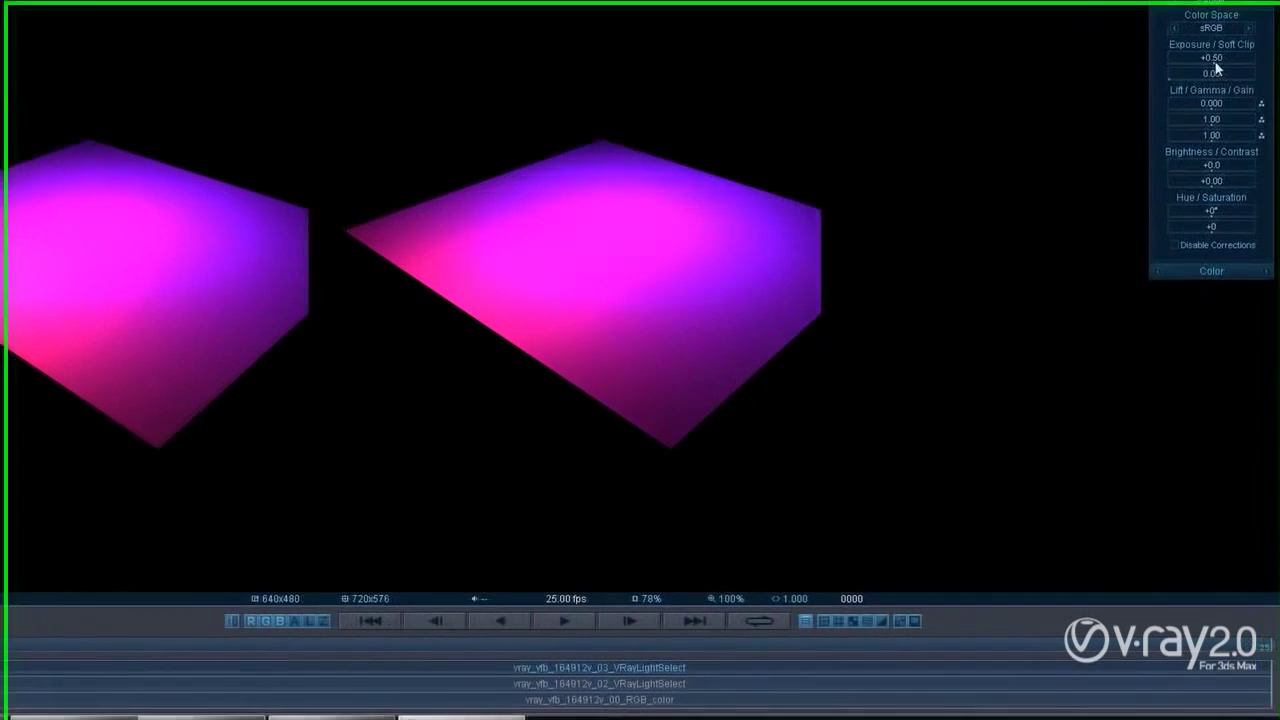
left_click_drag(1177, 154, 1175, 157)
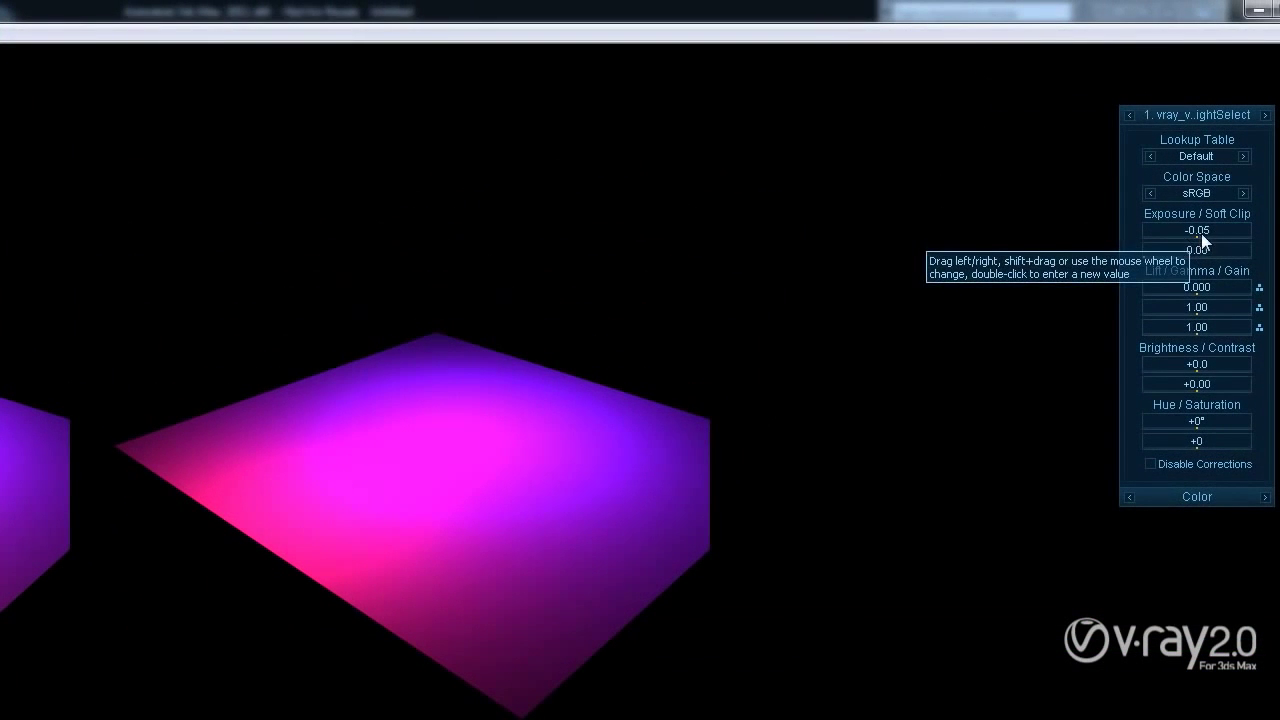
left_click_drag(1199, 233, 1184, 233)
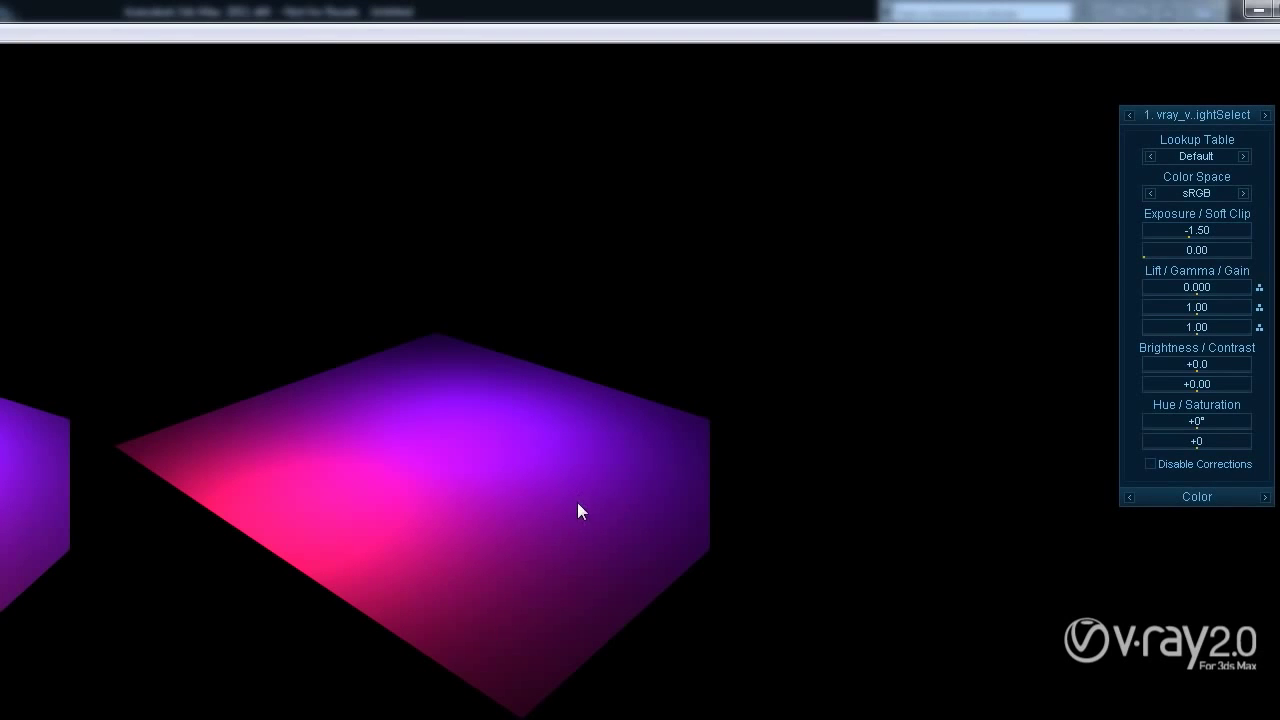
middle_click_drag(368, 444, 553, 460)
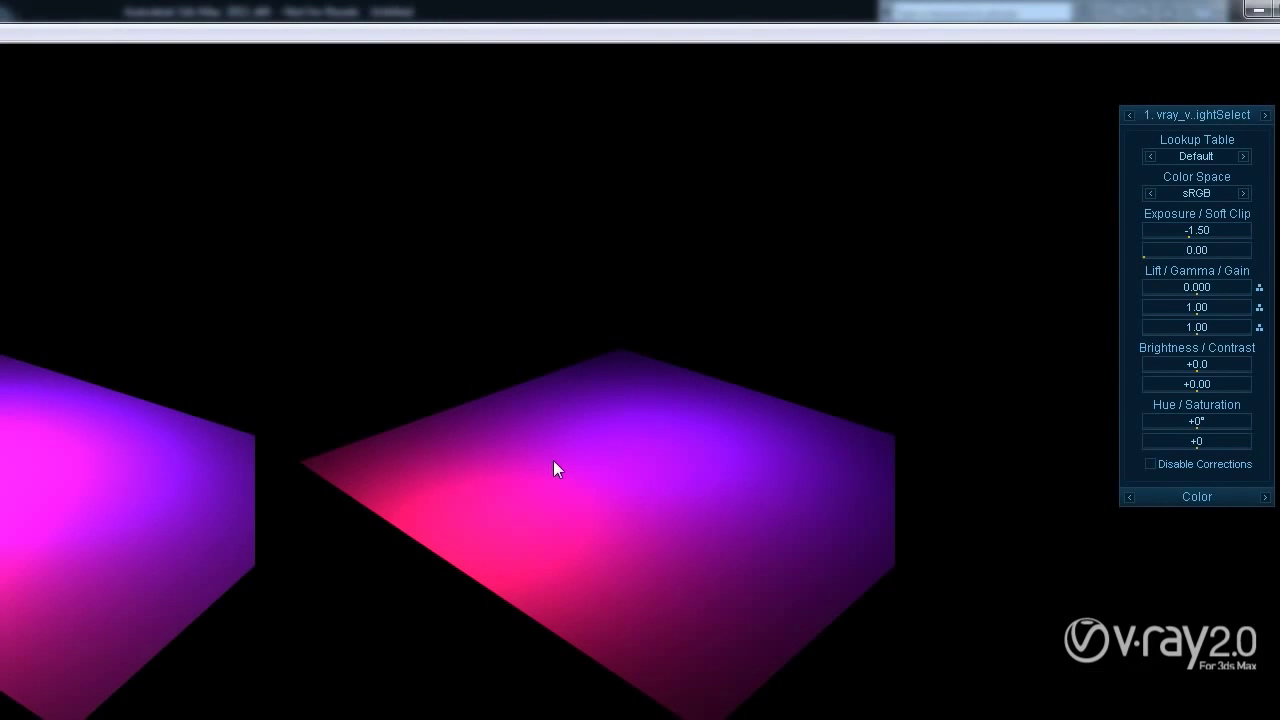
right_click(553, 461)
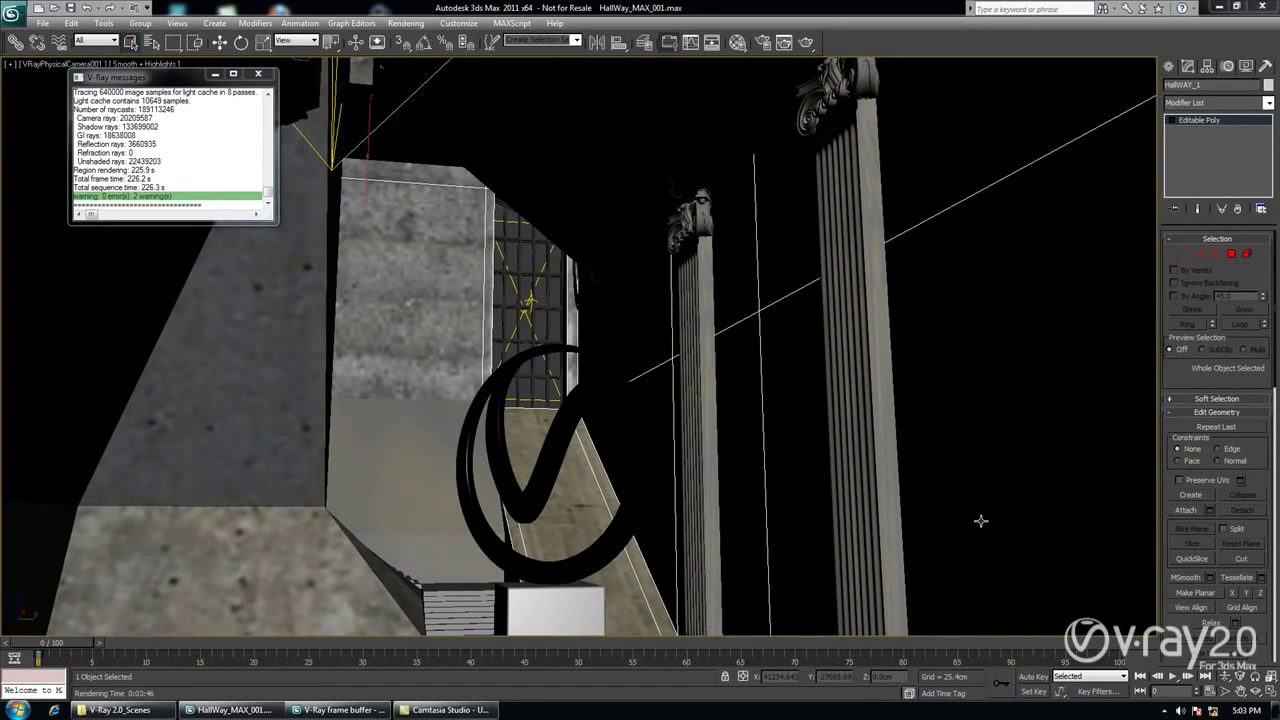
left_click(340, 710)
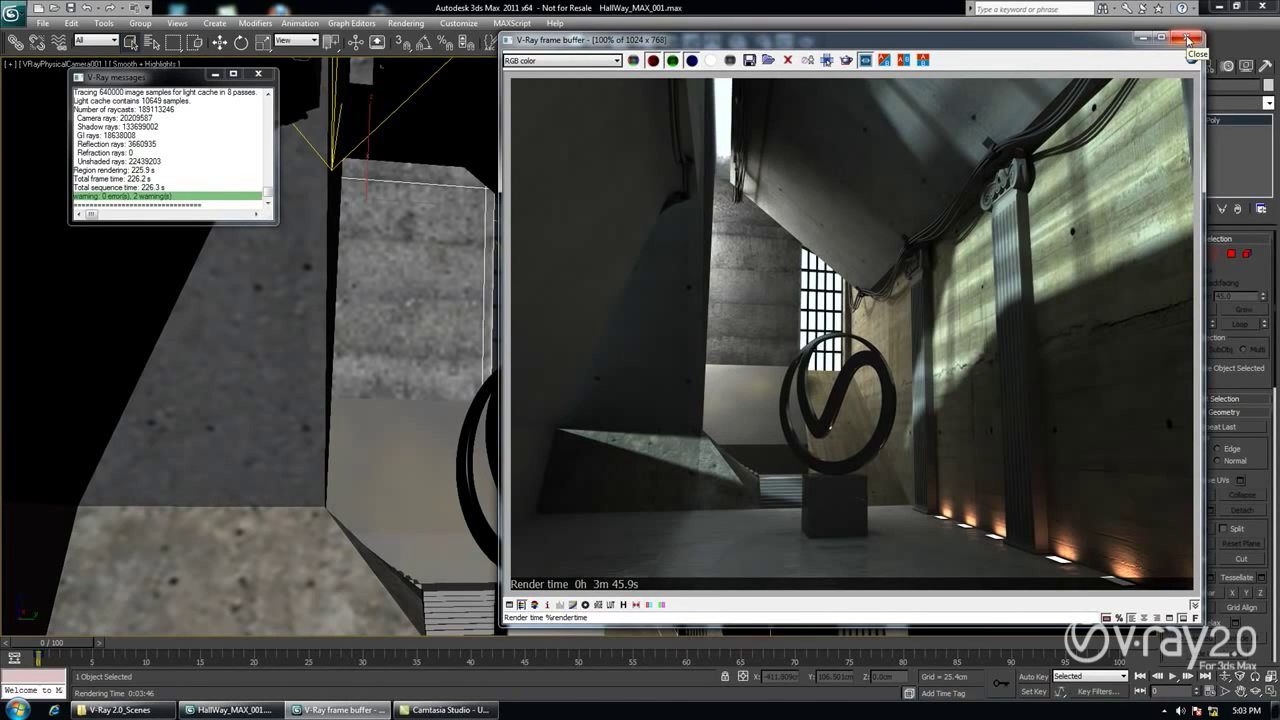
left_click(1190, 40)
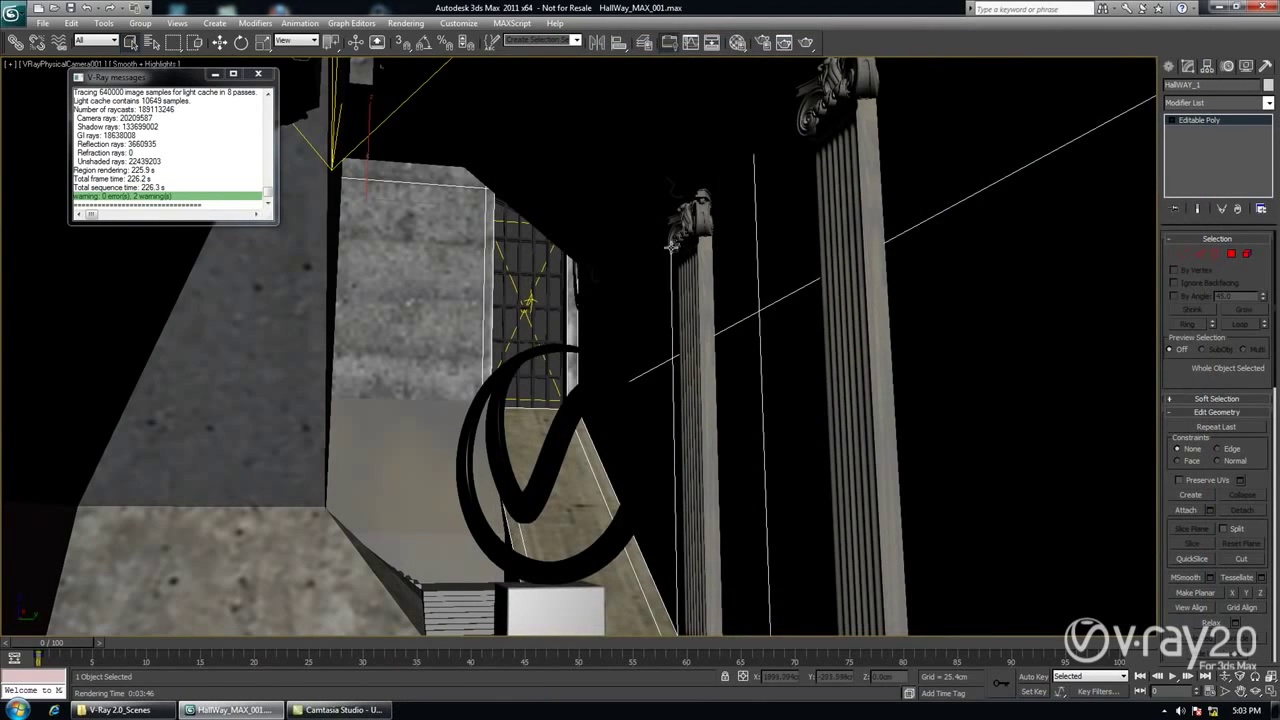
left_click(152, 41)
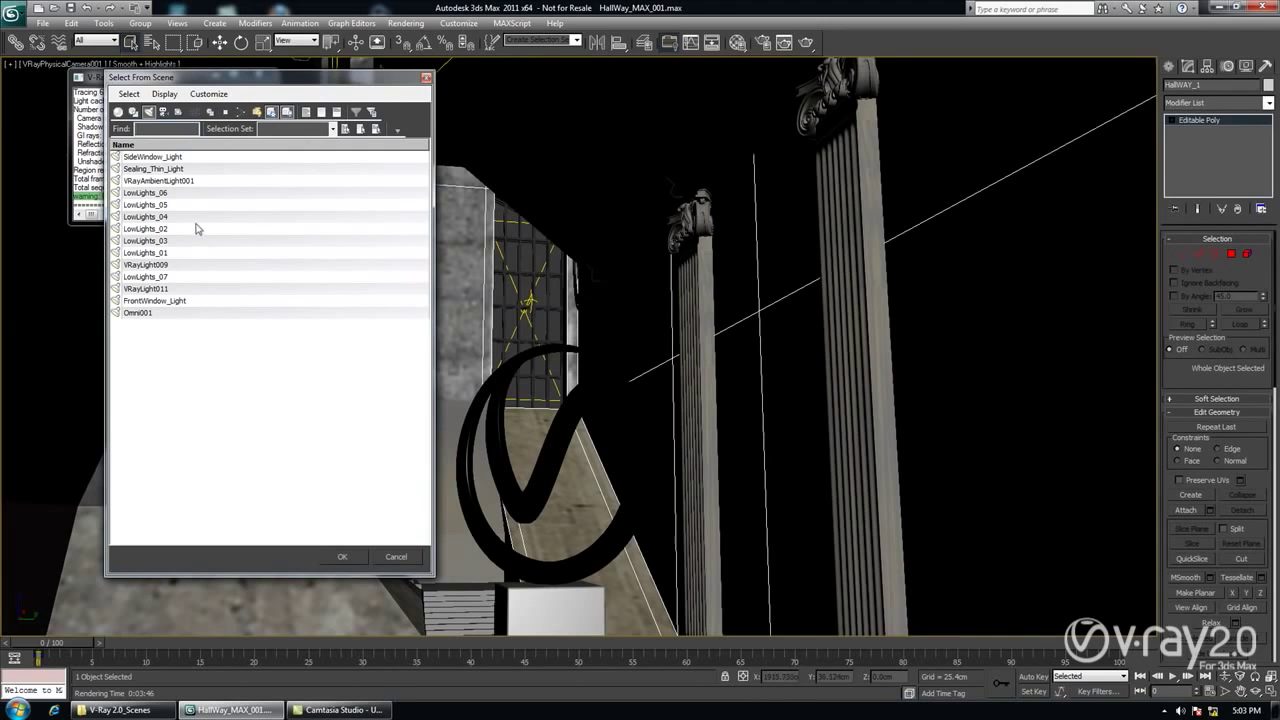
left_click(198, 229)
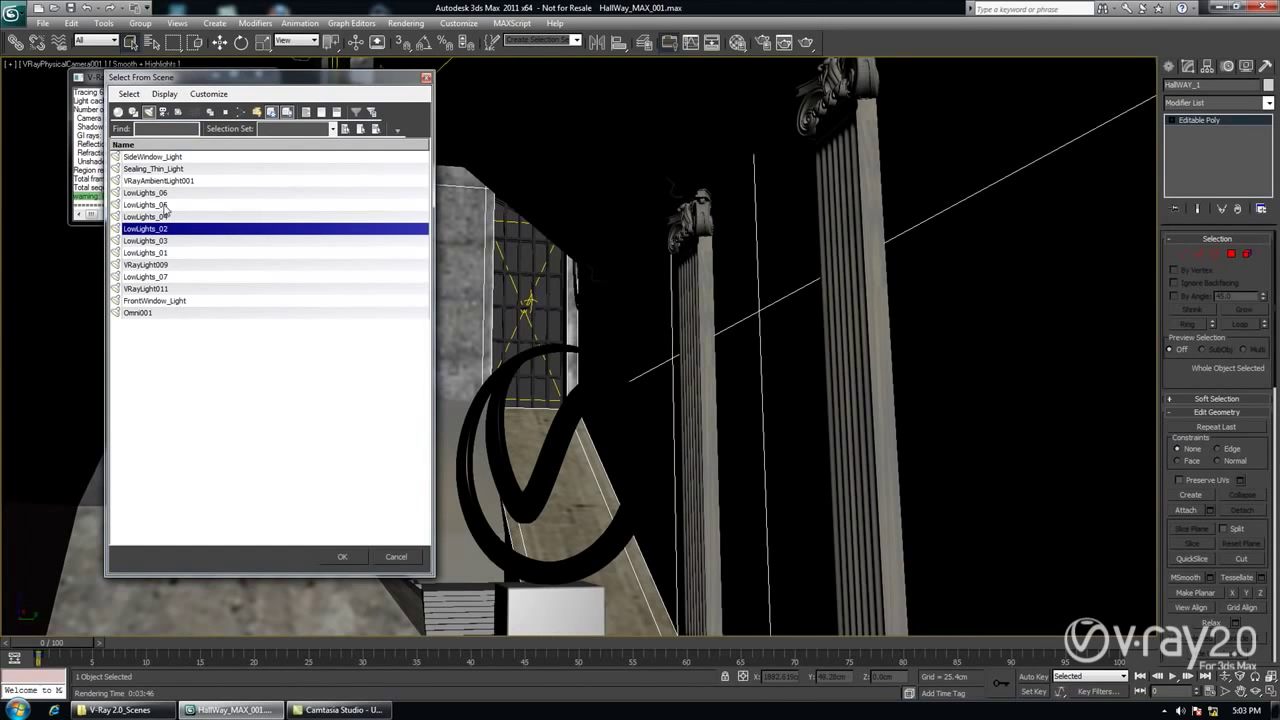
left_click(166, 205)
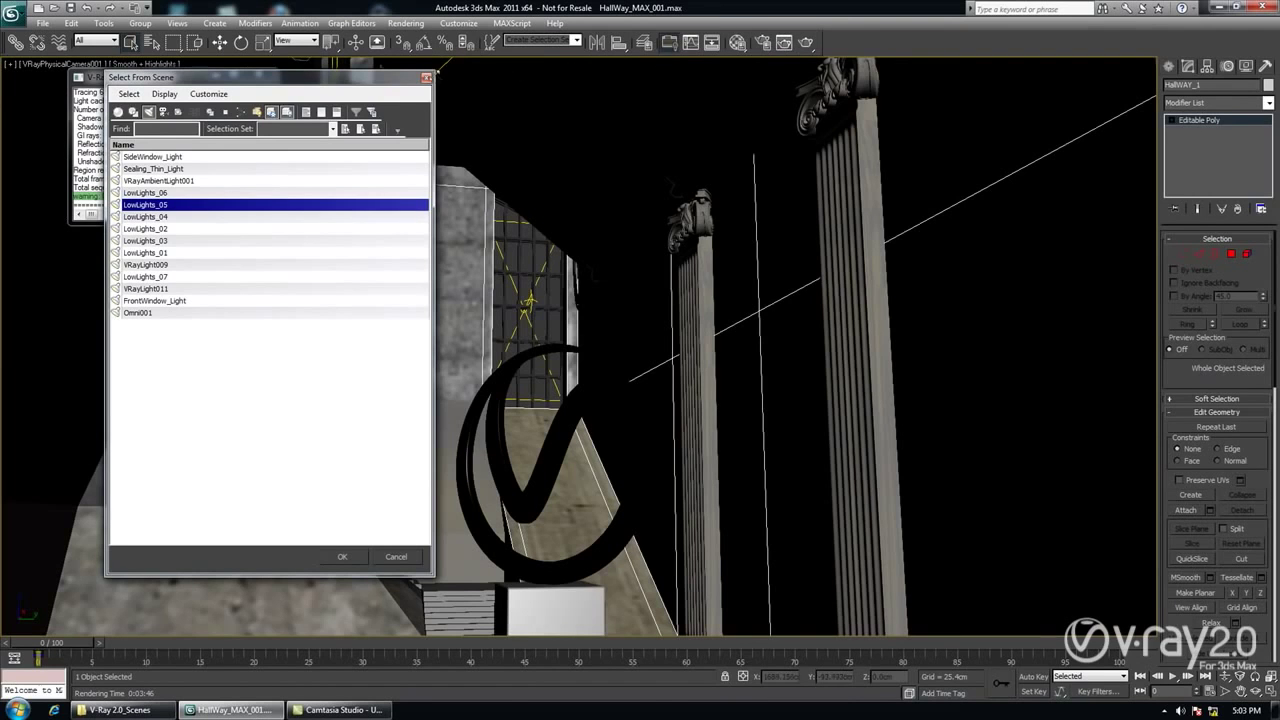
left_click(429, 77)
left_click(761, 45)
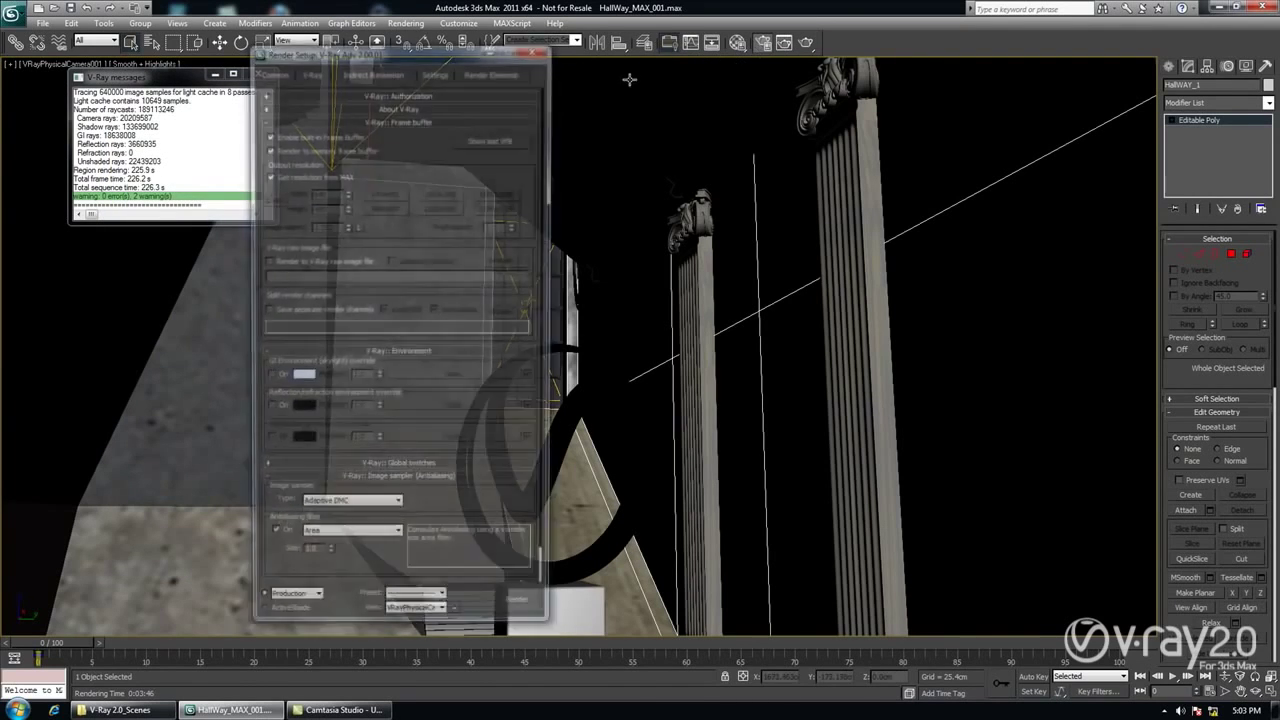
Check the VRayLightSelect_LowLights element's lights and reopen the last render beside Render Setup.
left_click(487, 72)
left_click(371, 155)
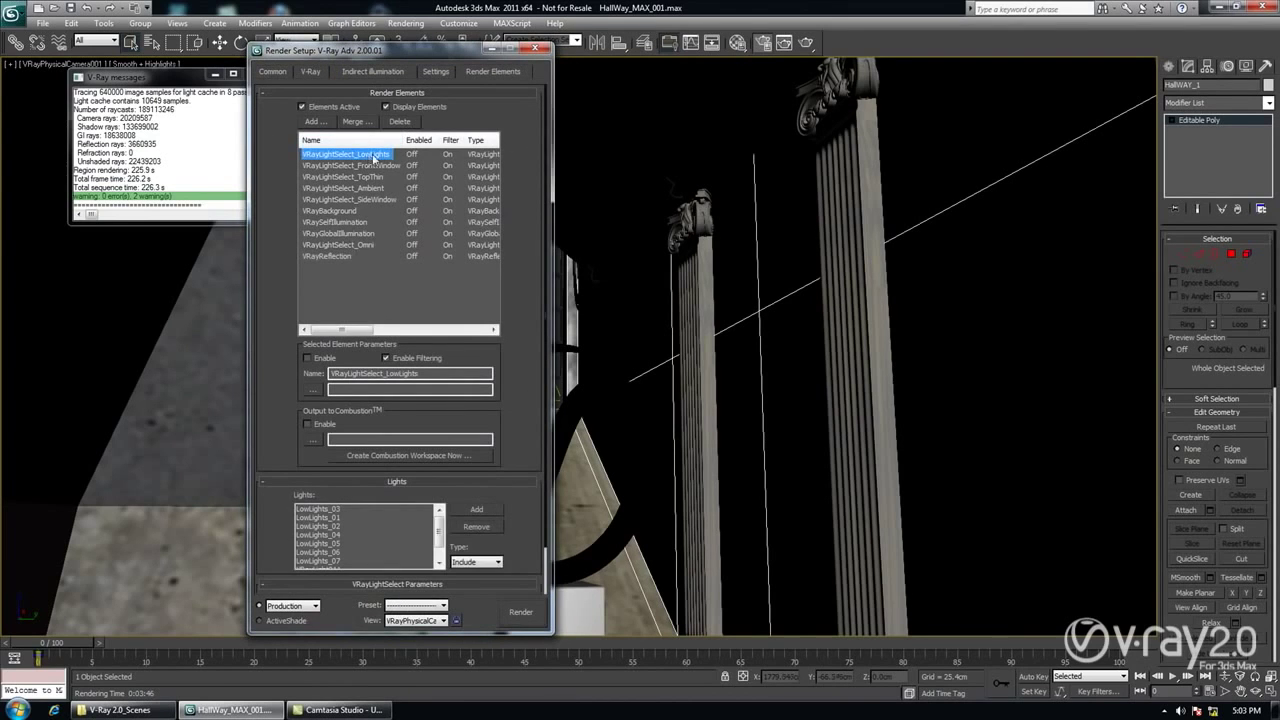
left_click_drag(398, 51, 563, 63)
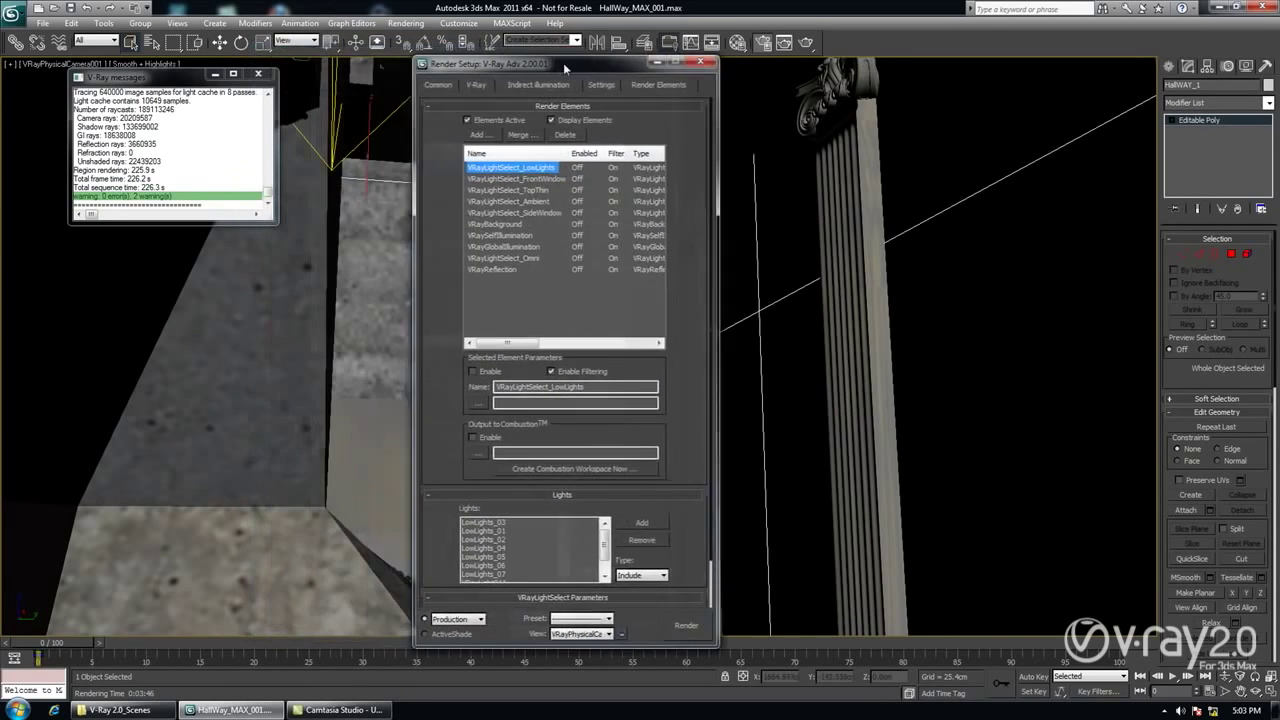
left_click(490, 88)
left_click(610, 135)
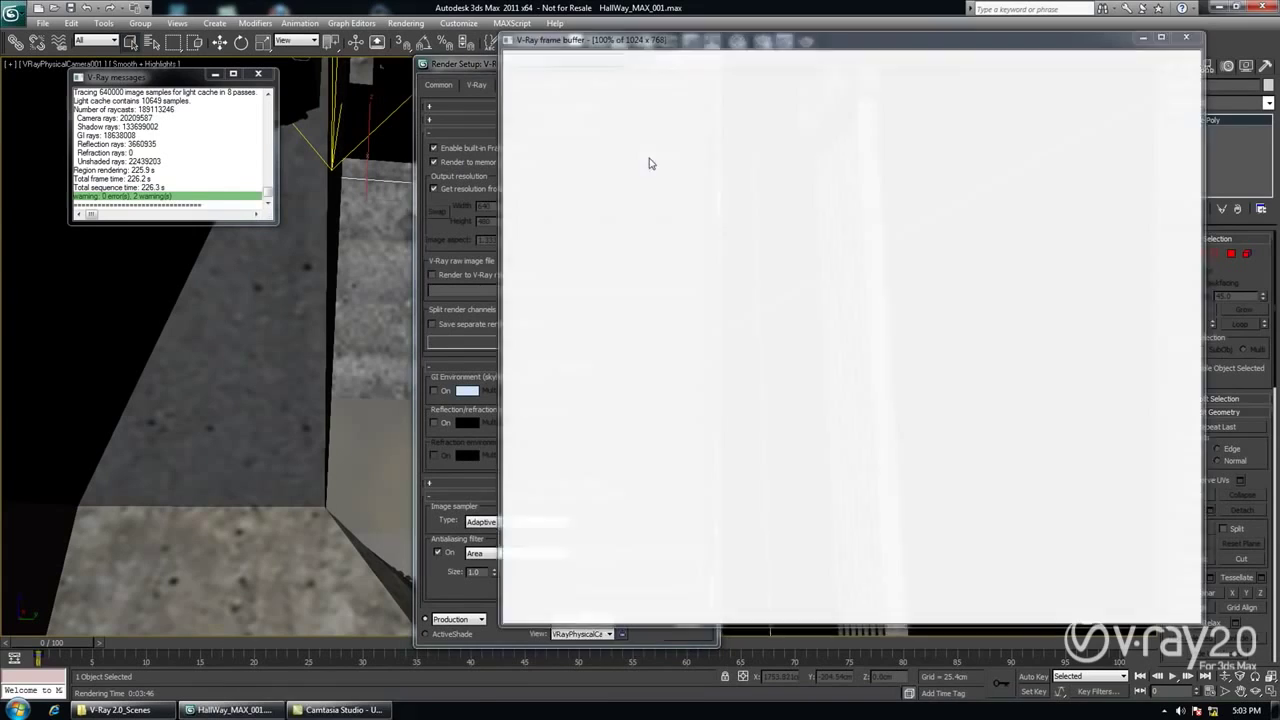
left_click_drag(668, 47, 771, 56)
left_click_drag(531, 67, 309, 80)
Review the Omni, VRayBackground and VRayGlobalIllumination elements, then close Render Setup.
left_click(427, 100)
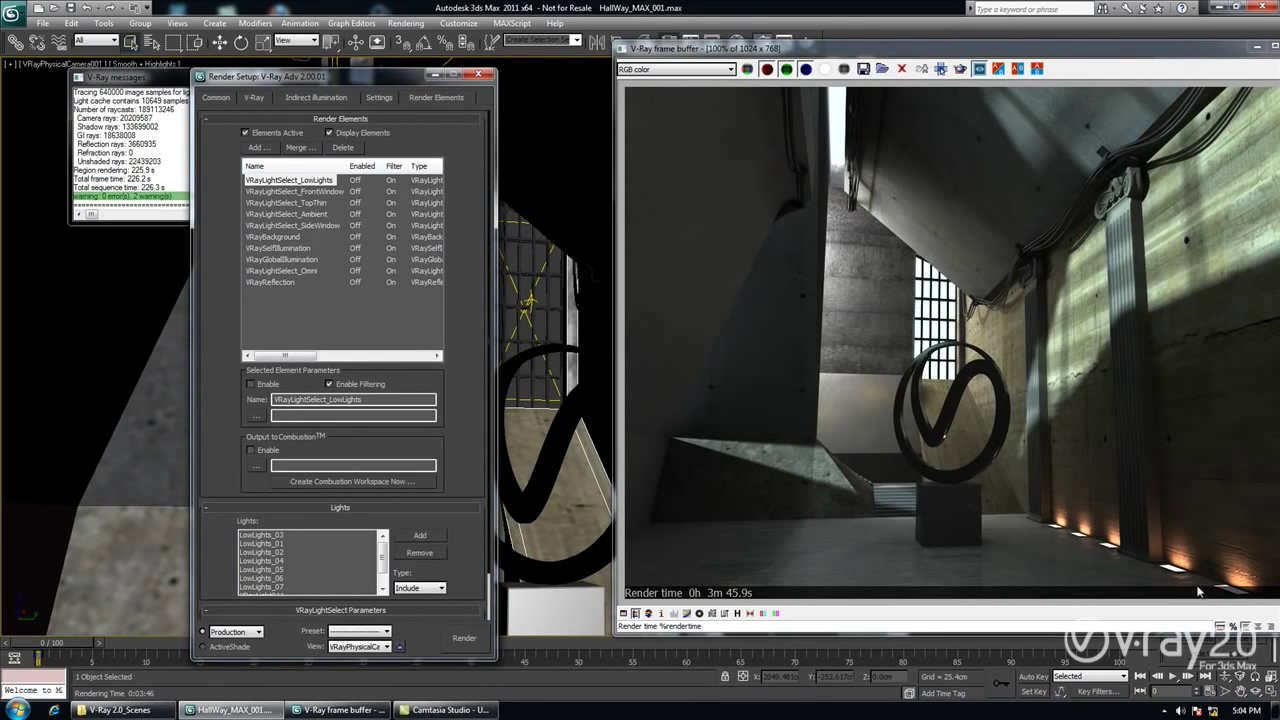
left_click(299, 272)
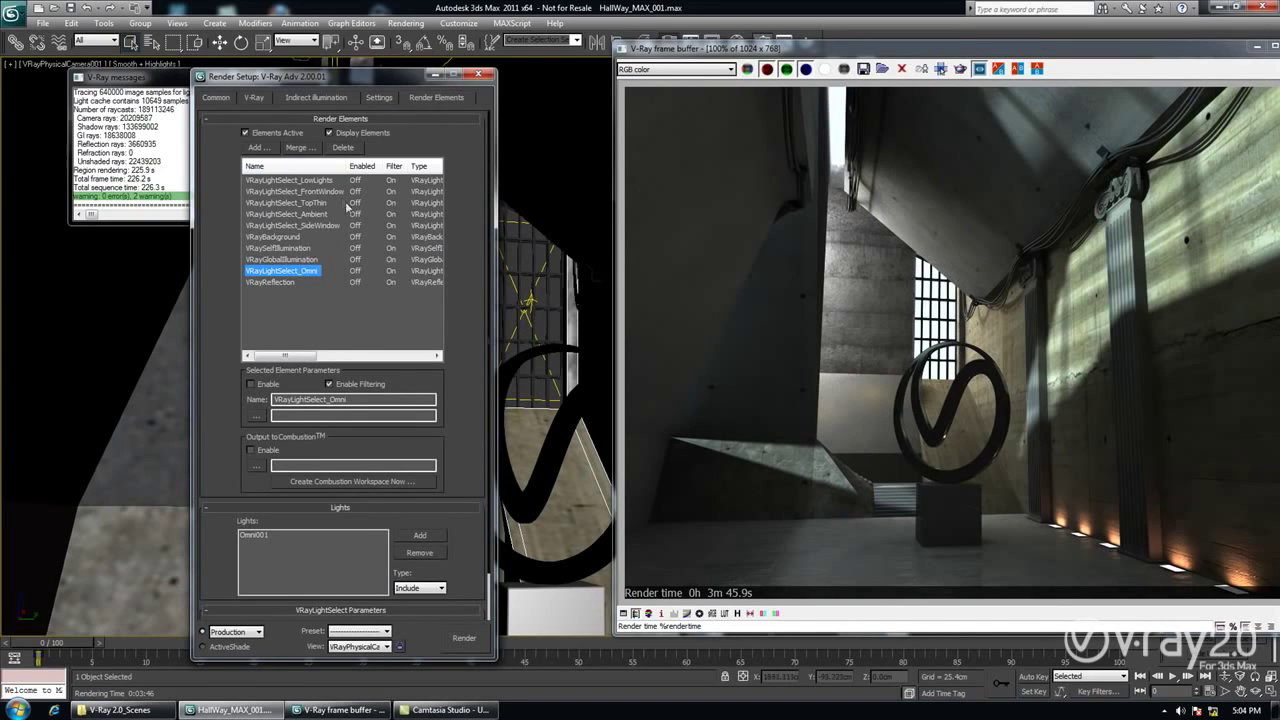
left_click(298, 238)
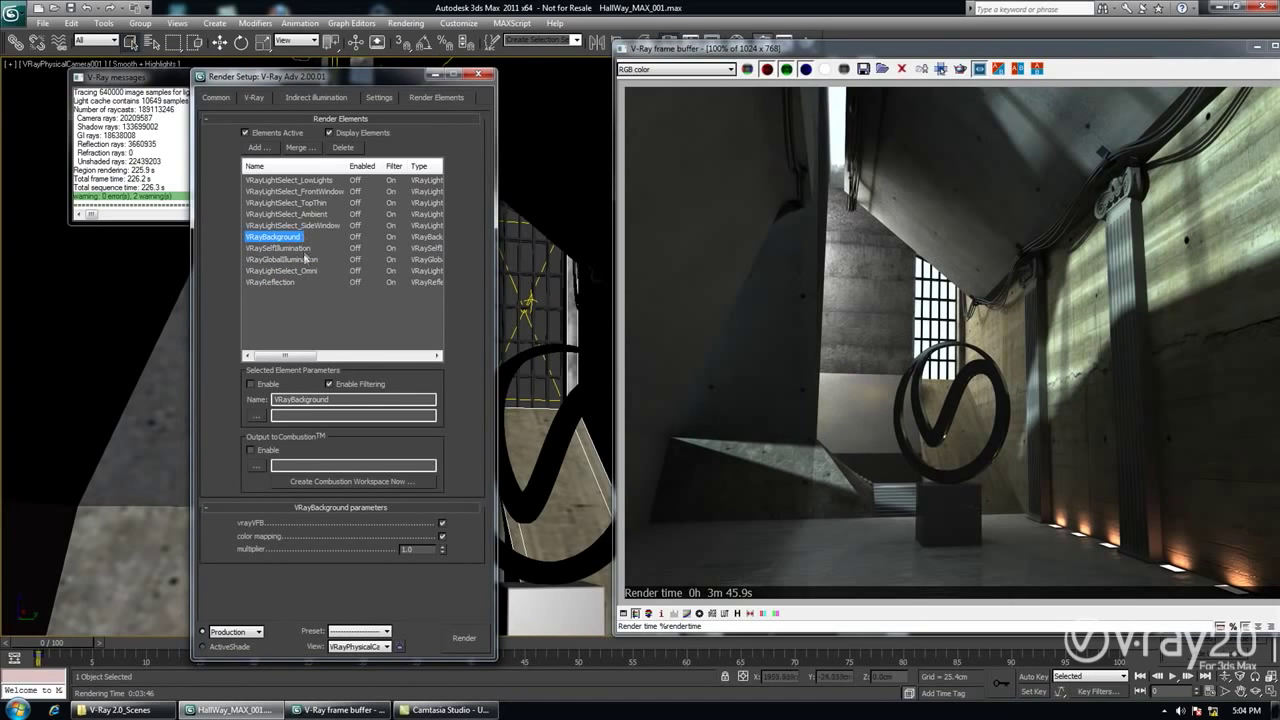
left_click(308, 260)
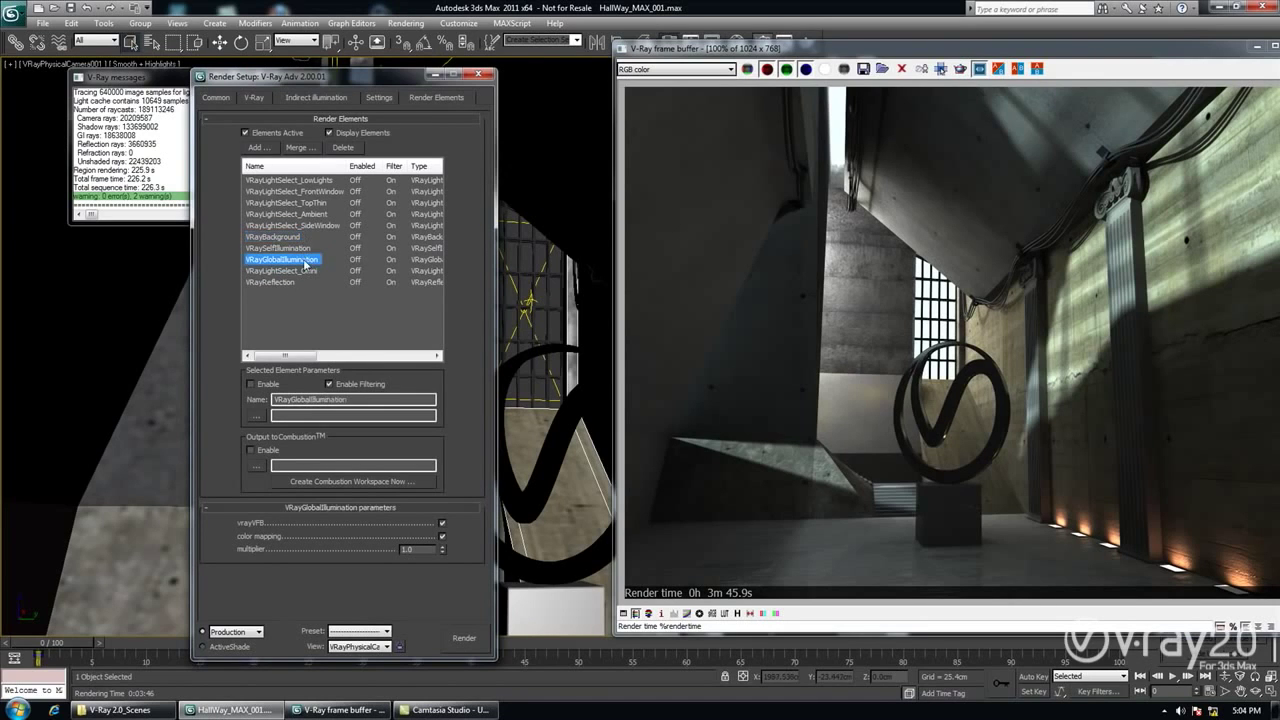
left_click(479, 74)
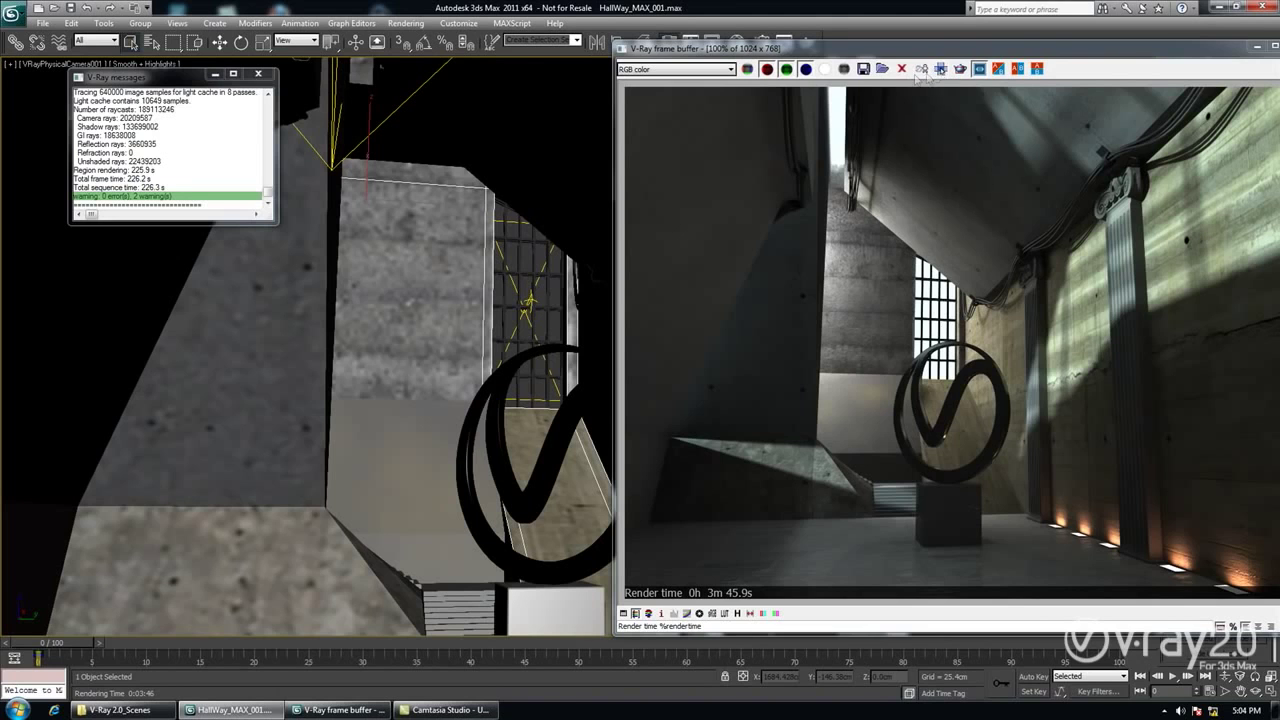
Send the render elements to Pdplayer as layers and set layers 1–9 to Add.
left_click(979, 72)
left_click(979, 72)
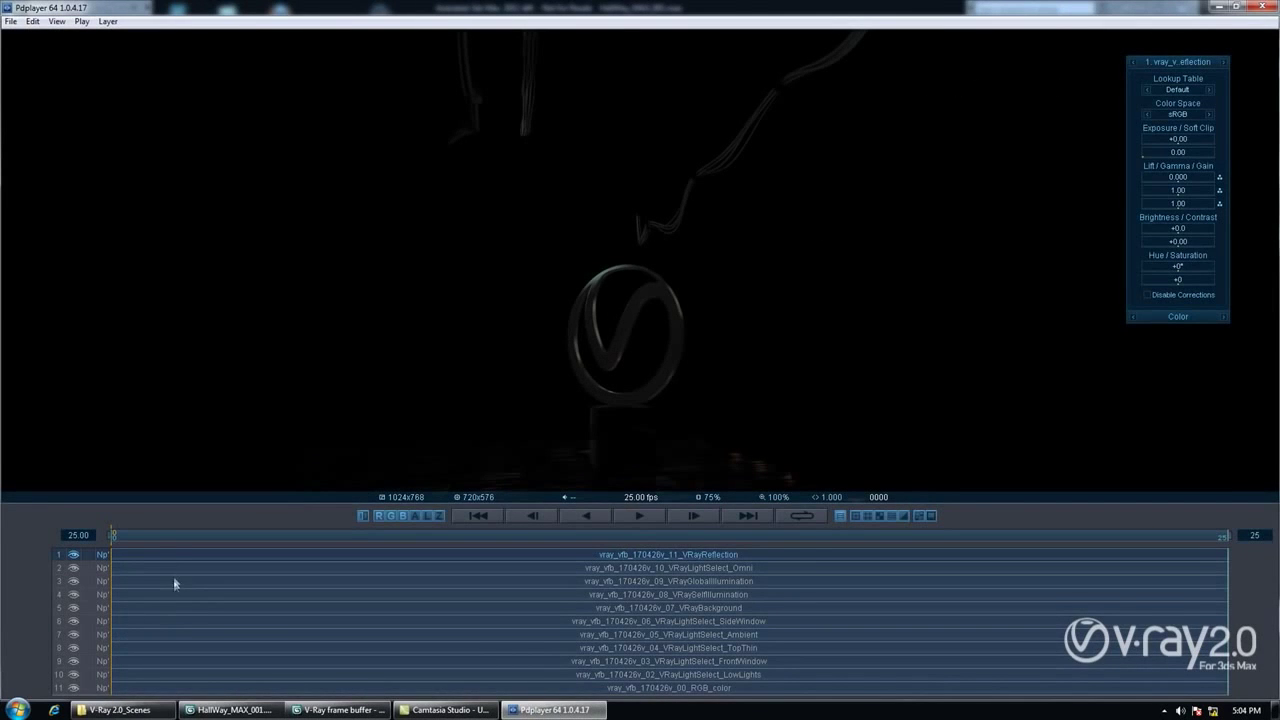
right_click(170, 669)
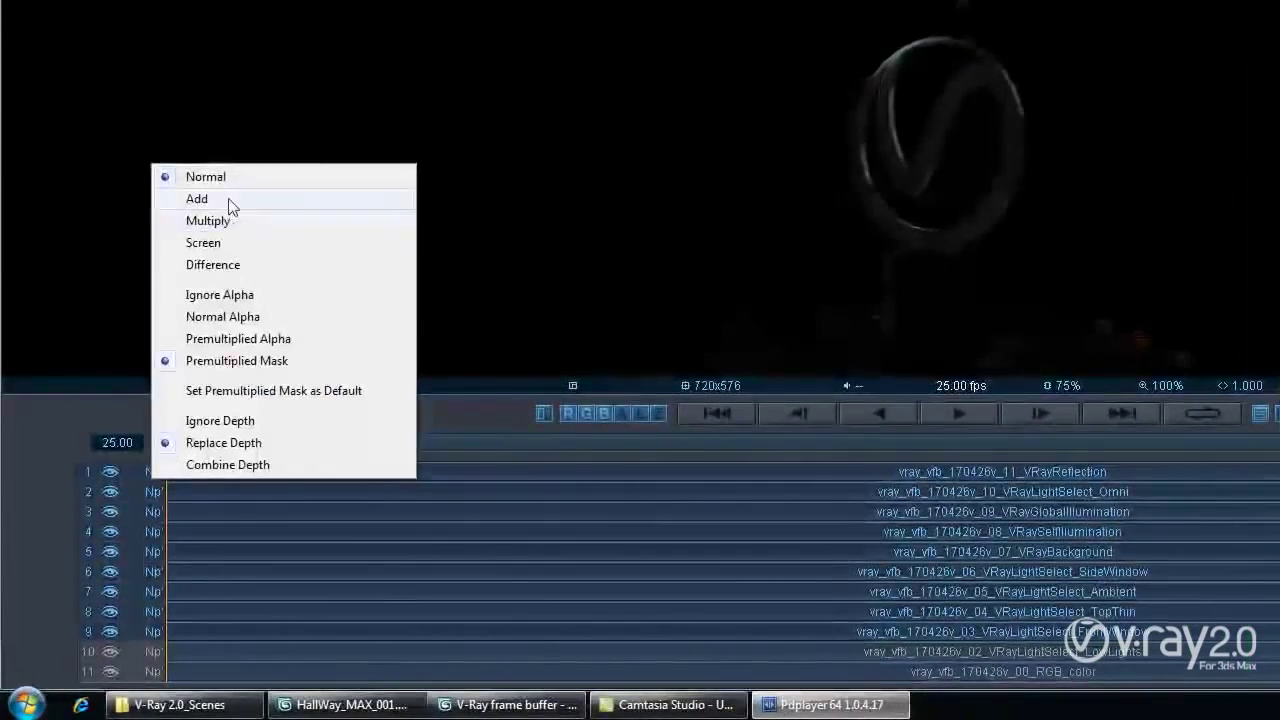
left_click(268, 199)
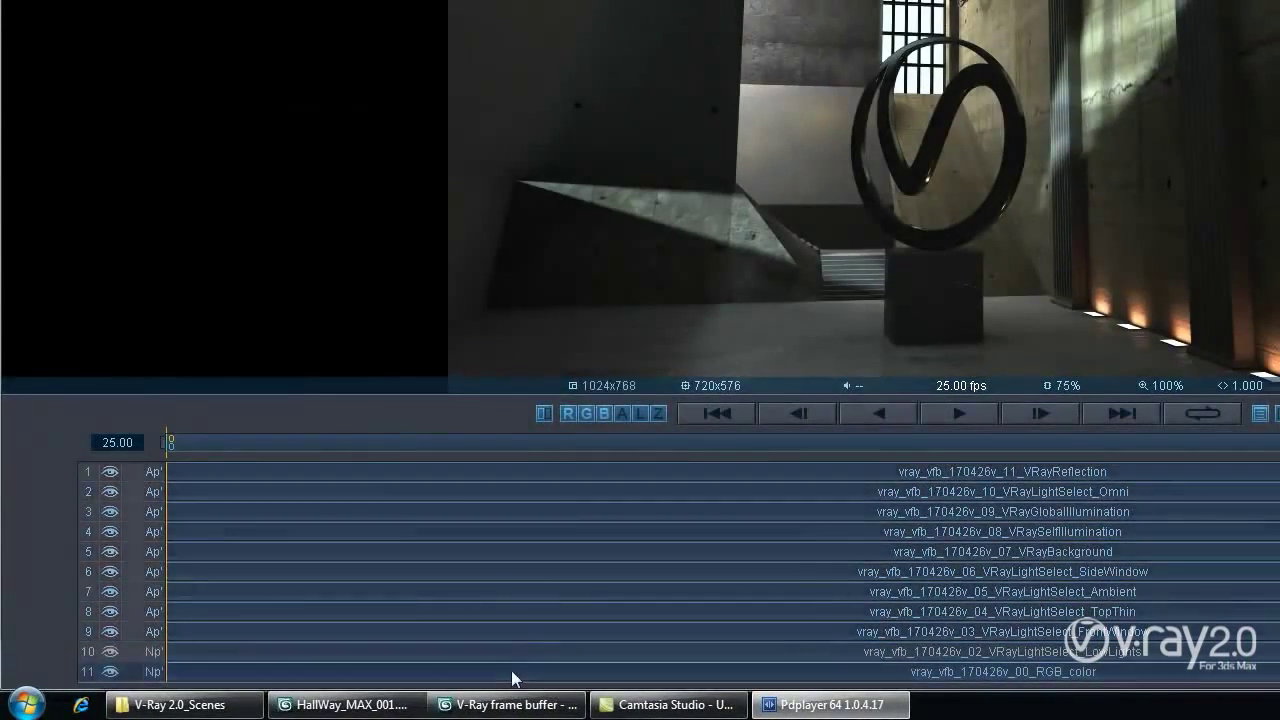
Hide the RGB_color base layer so the passes rebuild the image.
left_click(511, 670)
scroll(619, 298, "down", 2)
scroll(619, 298, "down", 1)
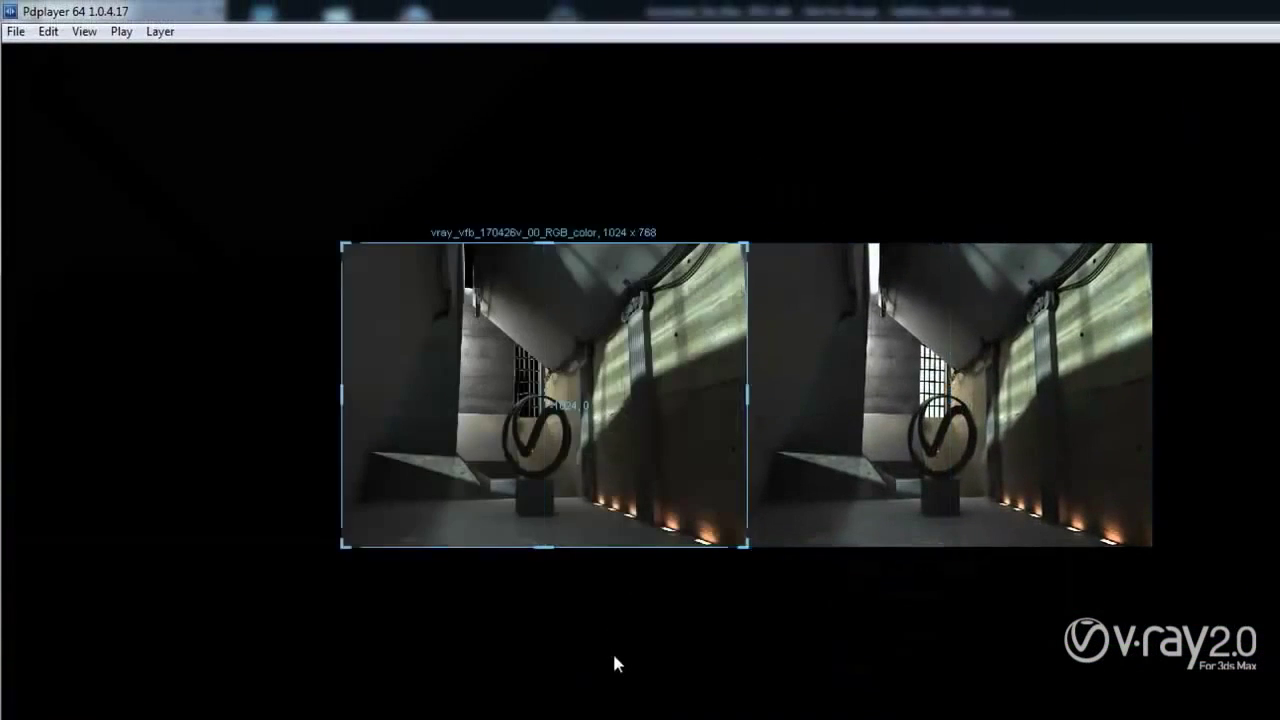
scroll(600, 590, "up", 1)
scroll(590, 512, "up", 1)
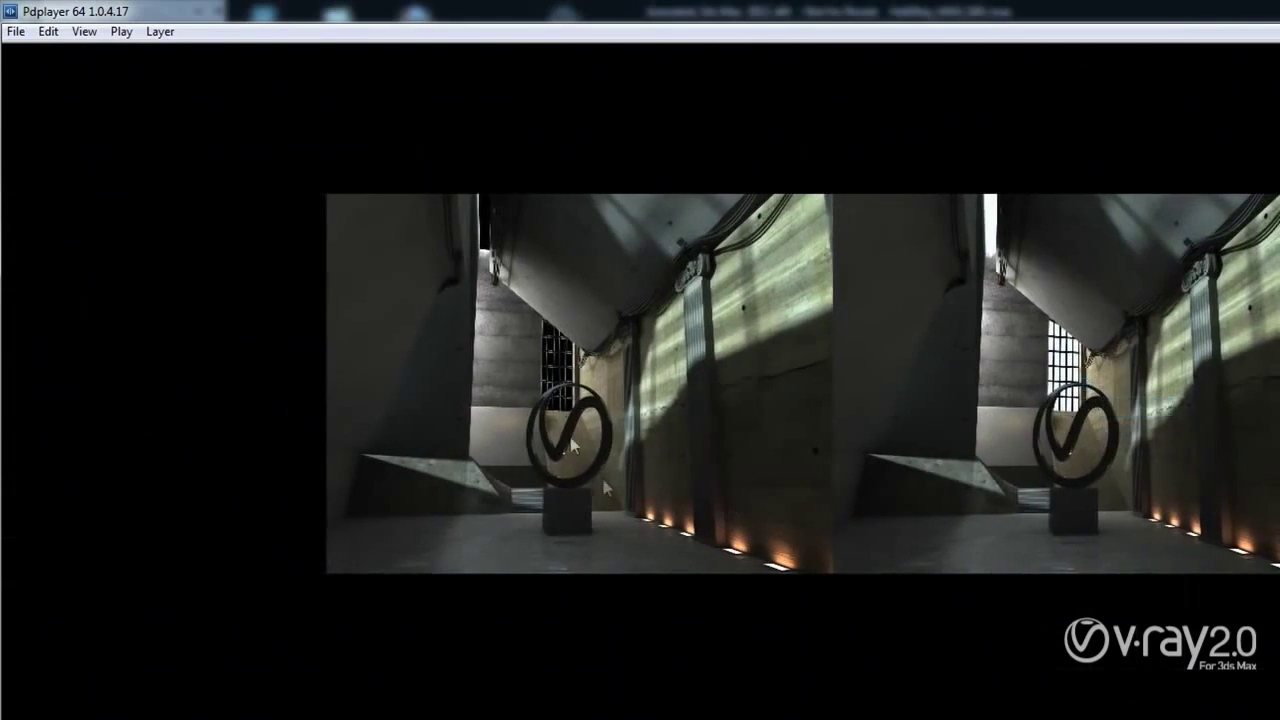
scroll(620, 430, "up", 1)
scroll(710, 455, "up", 1)
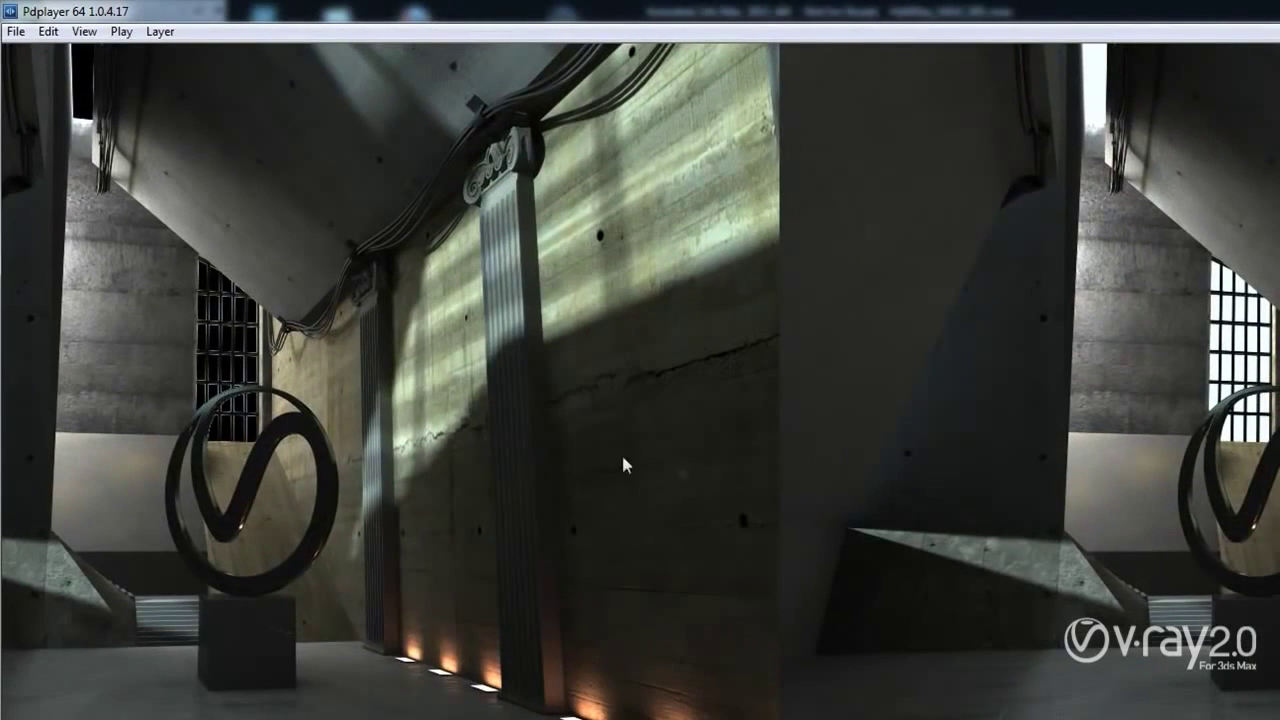
scroll(372, 385, "down", 1)
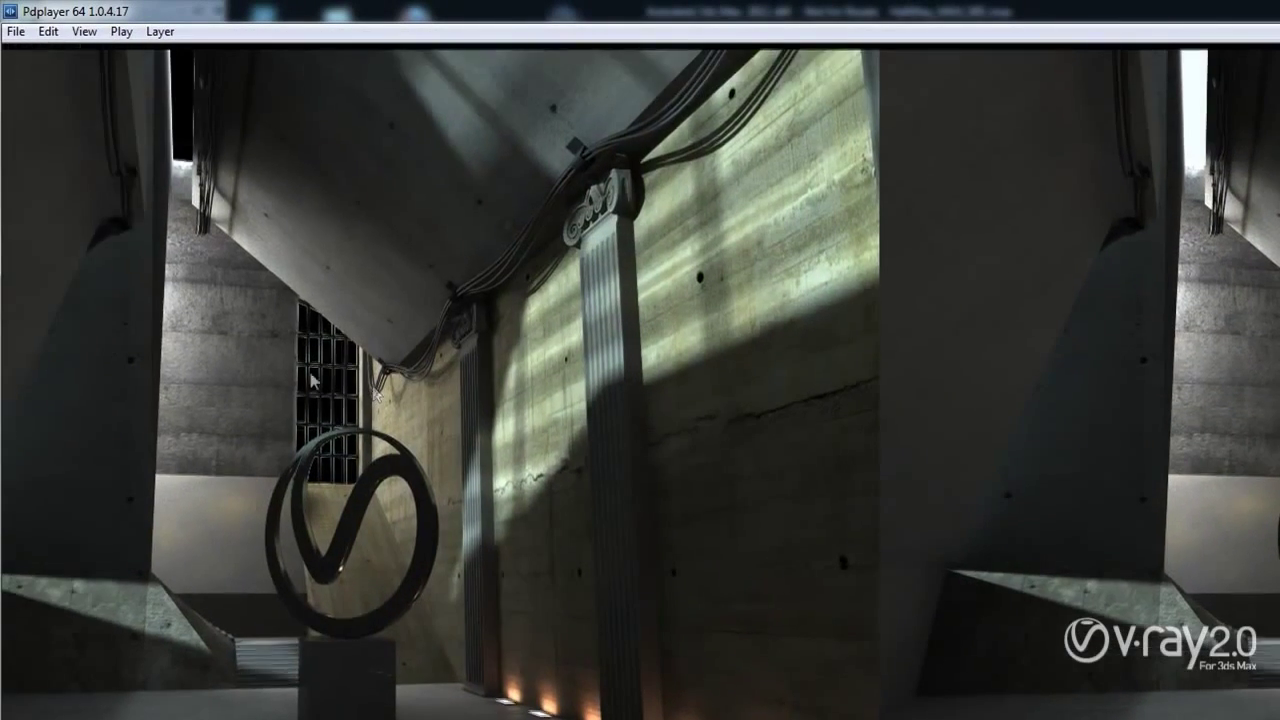
scroll(339, 369, "down", 2)
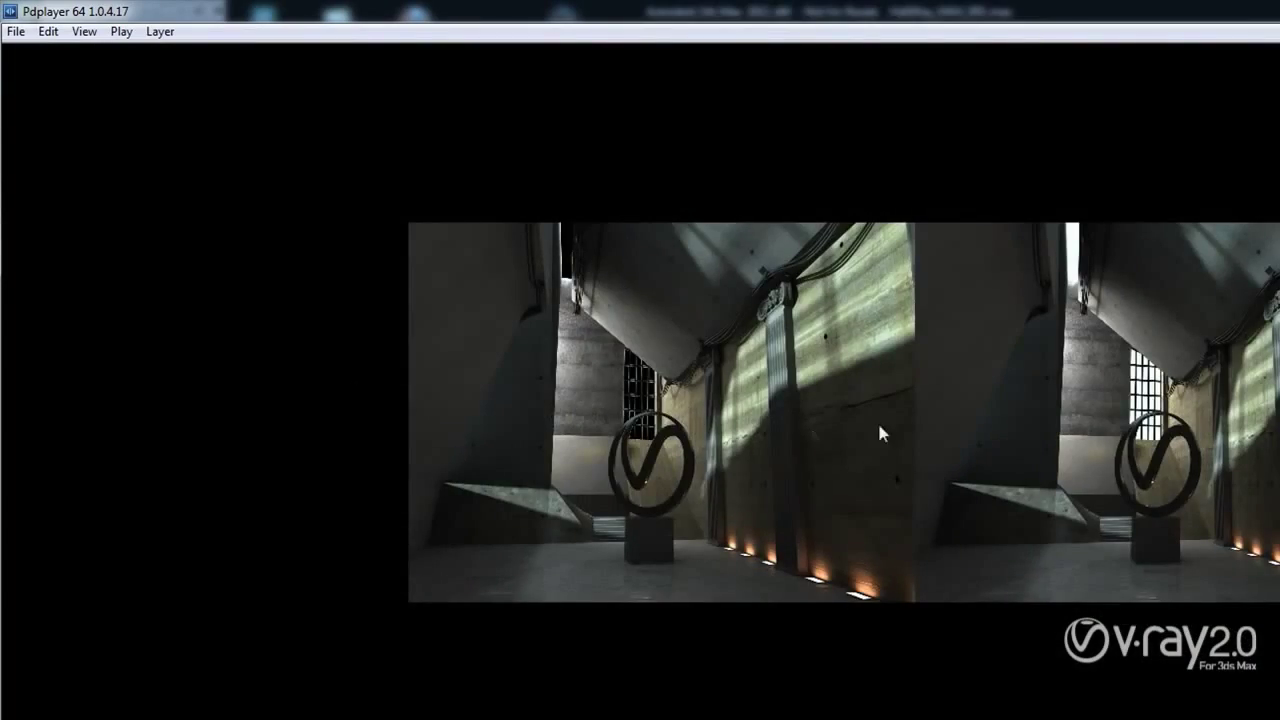
scroll(1040, 436, "up", 3)
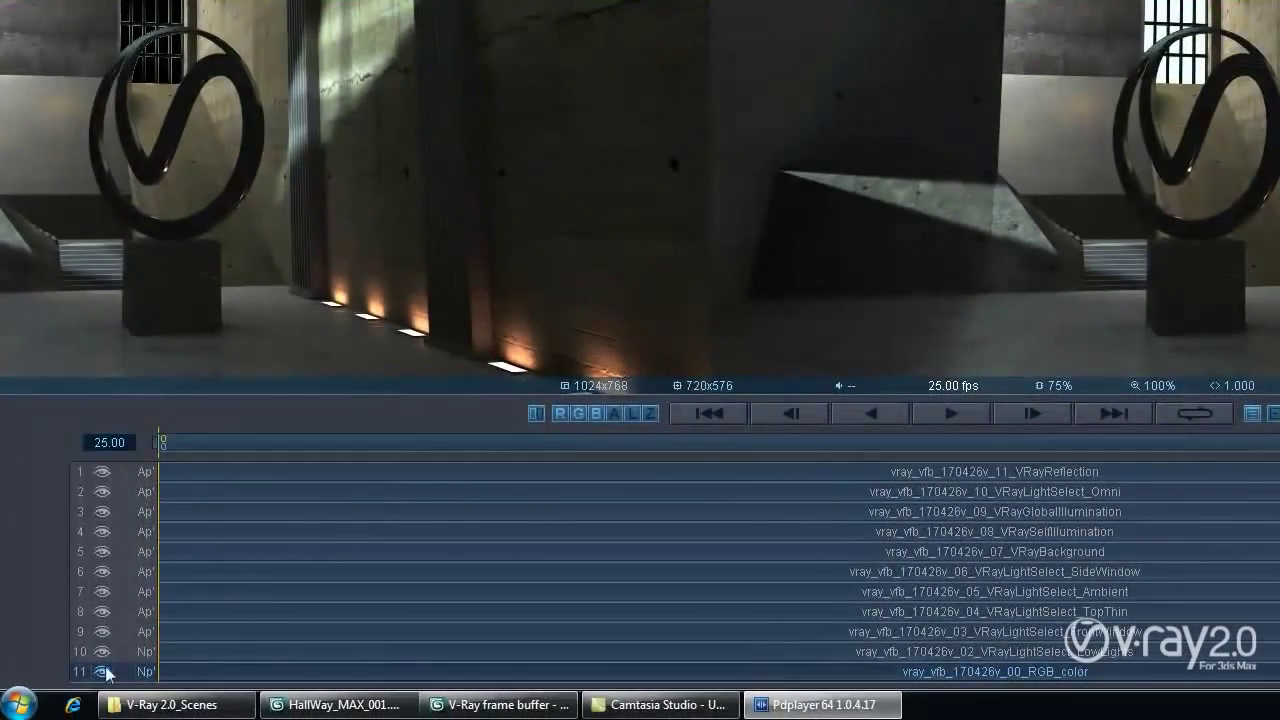
left_click(102, 671)
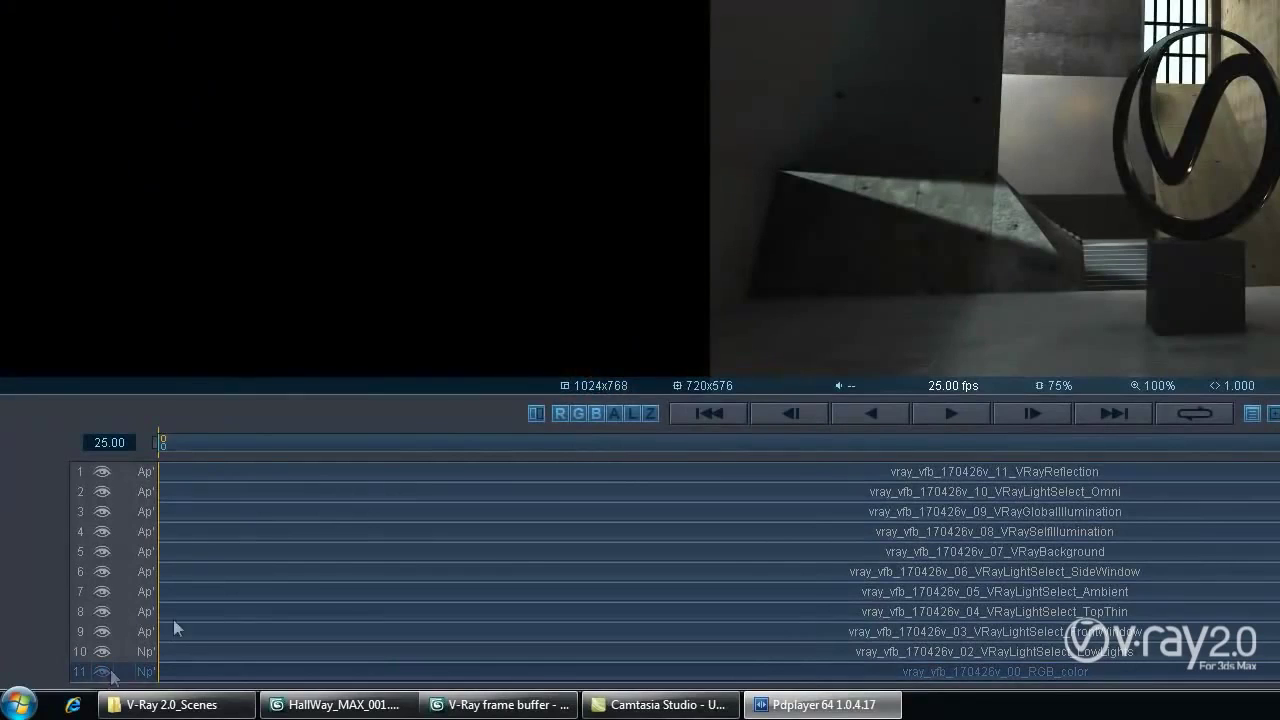
Set the LowLights layer's exposure to +0.75, toggling it off and on to compare.
left_click_drag(1066, 203, 789, 192)
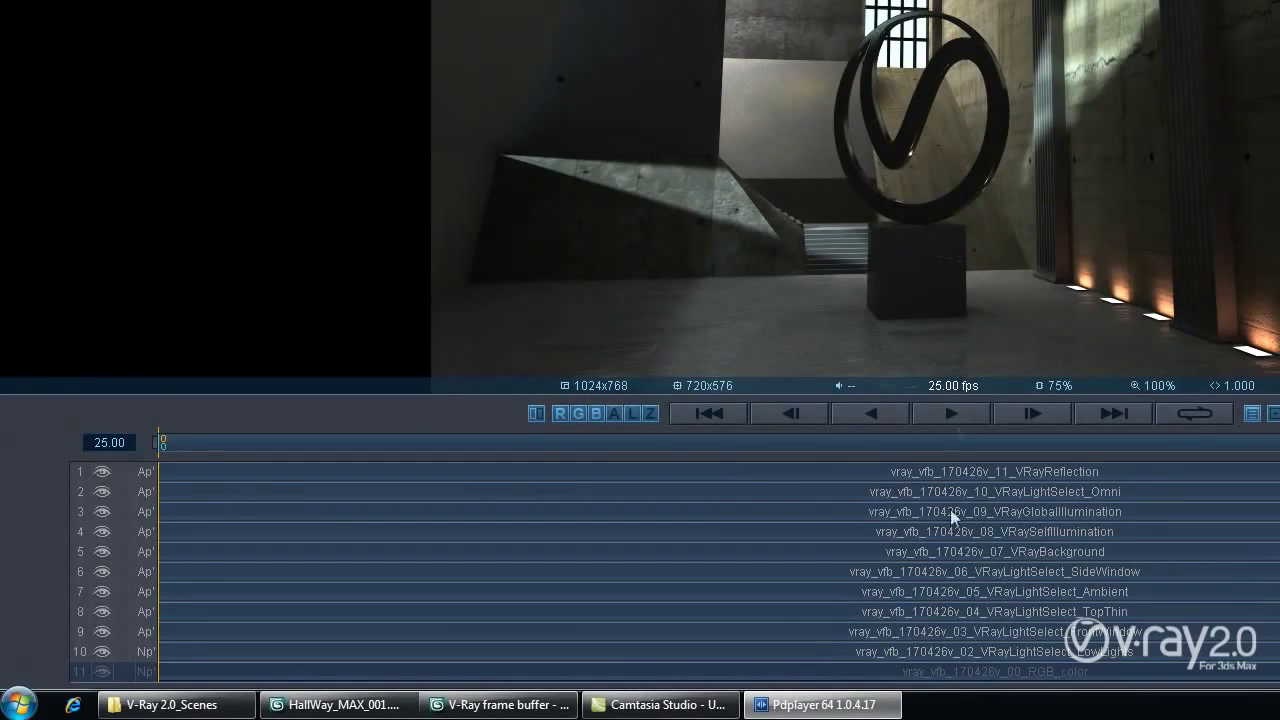
left_click(1117, 652)
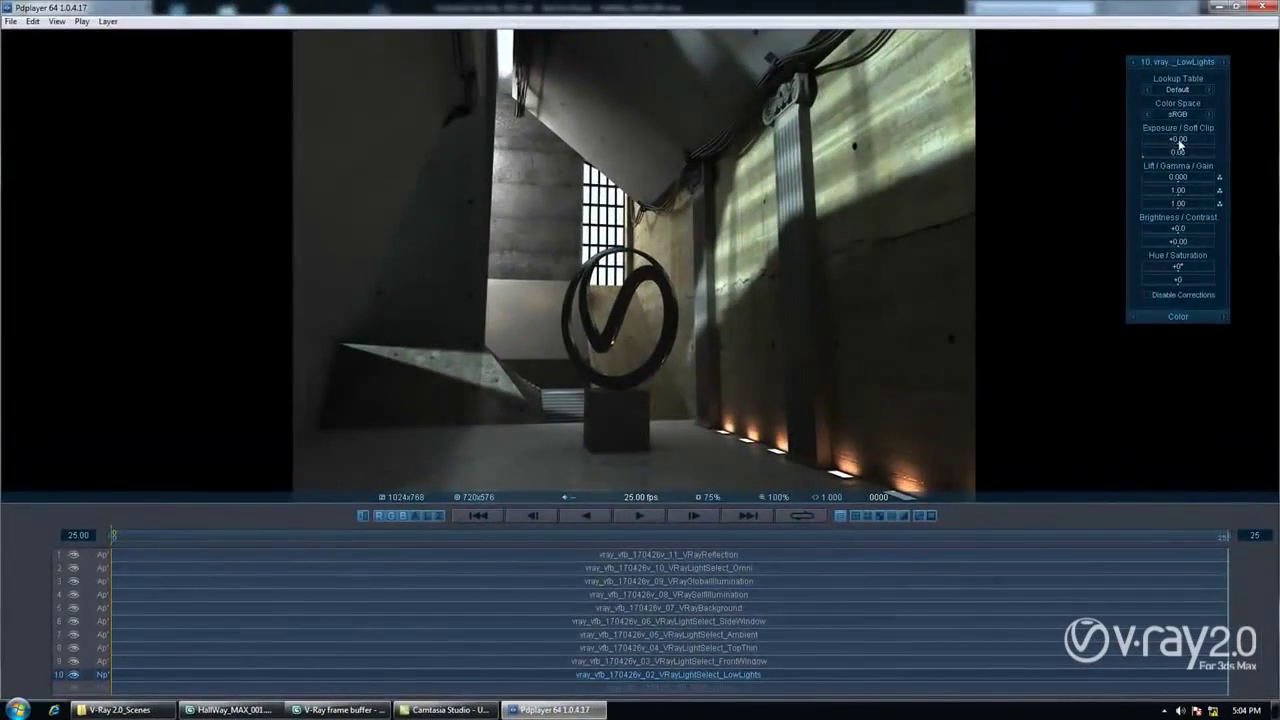
left_click_drag(1180, 145, 1226, 142)
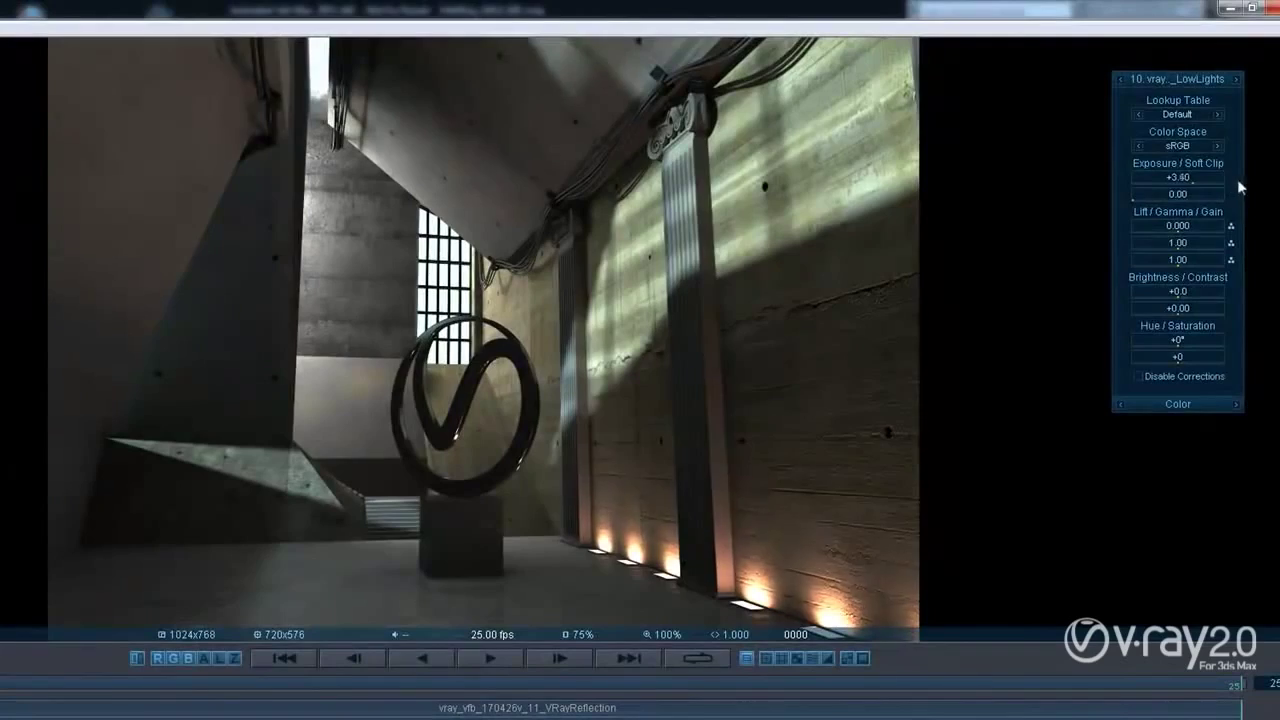
left_click_drag(1240, 187, 1191, 184)
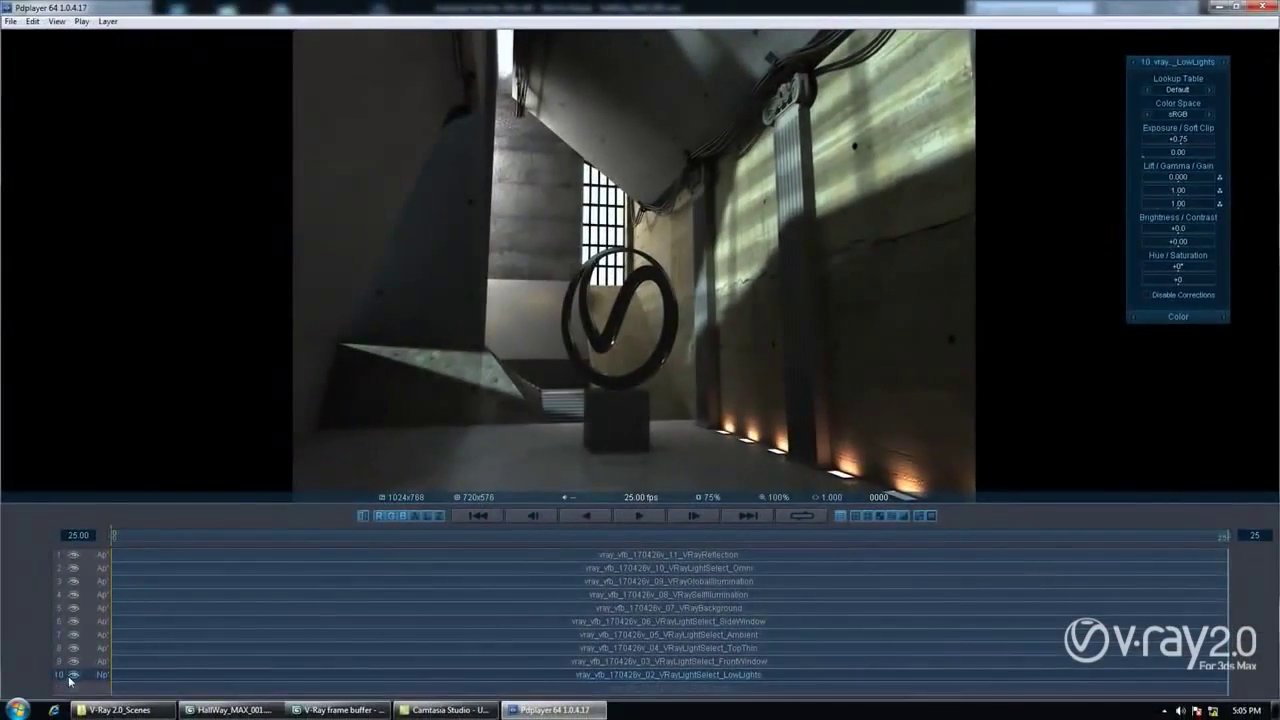
left_click(71, 677)
left_click(71, 677)
Set the Omni layer's exposure to about +1.05.
left_click(718, 569)
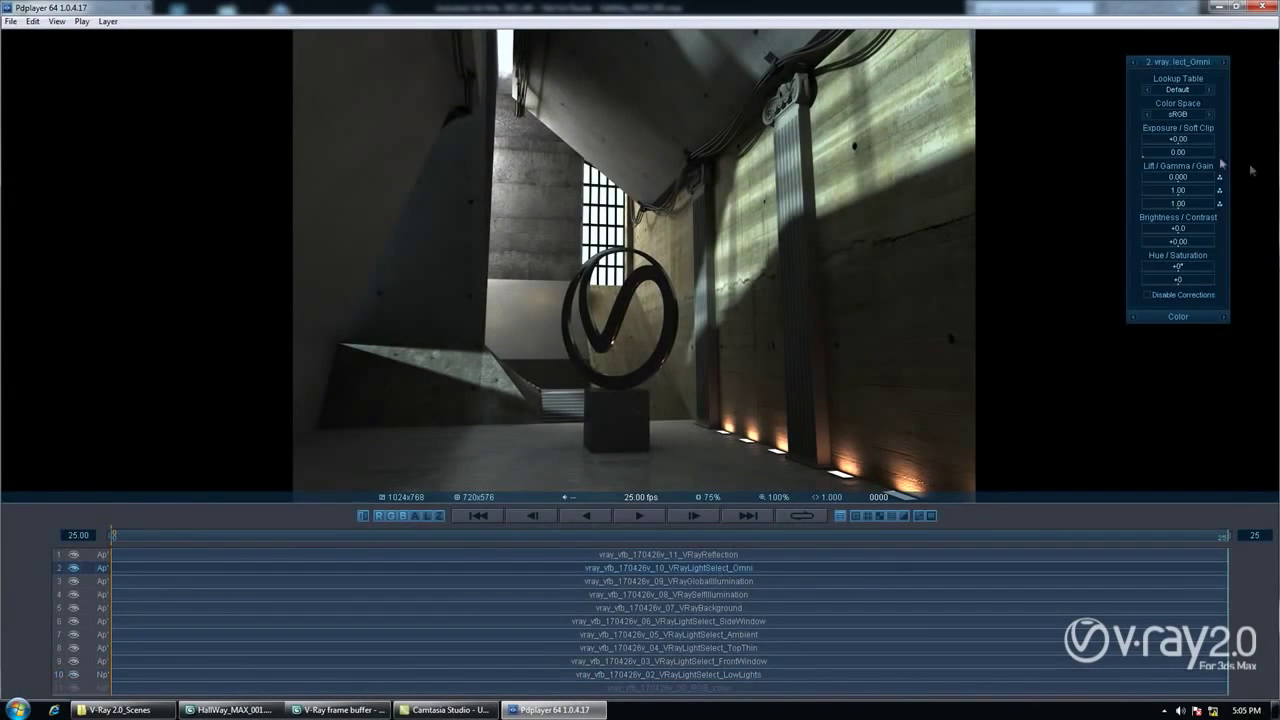
left_click_drag(1179, 146, 1203, 150)
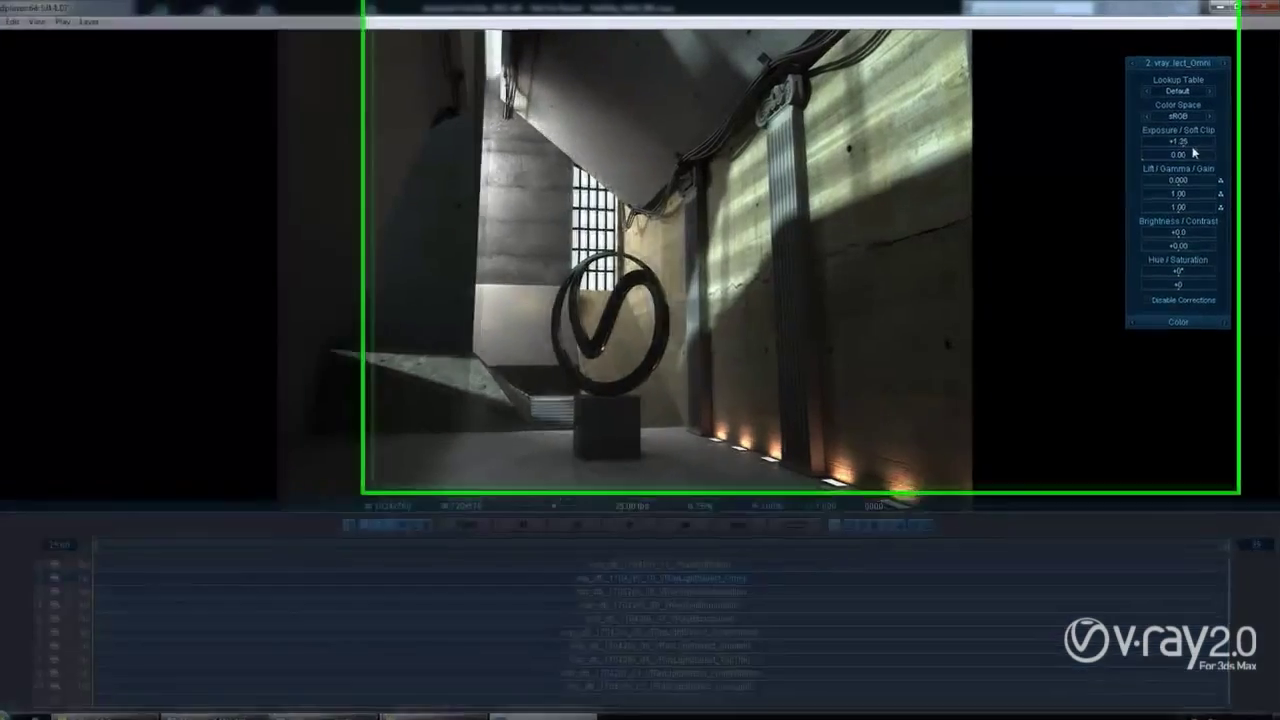
left_click_drag(1203, 150, 1181, 149)
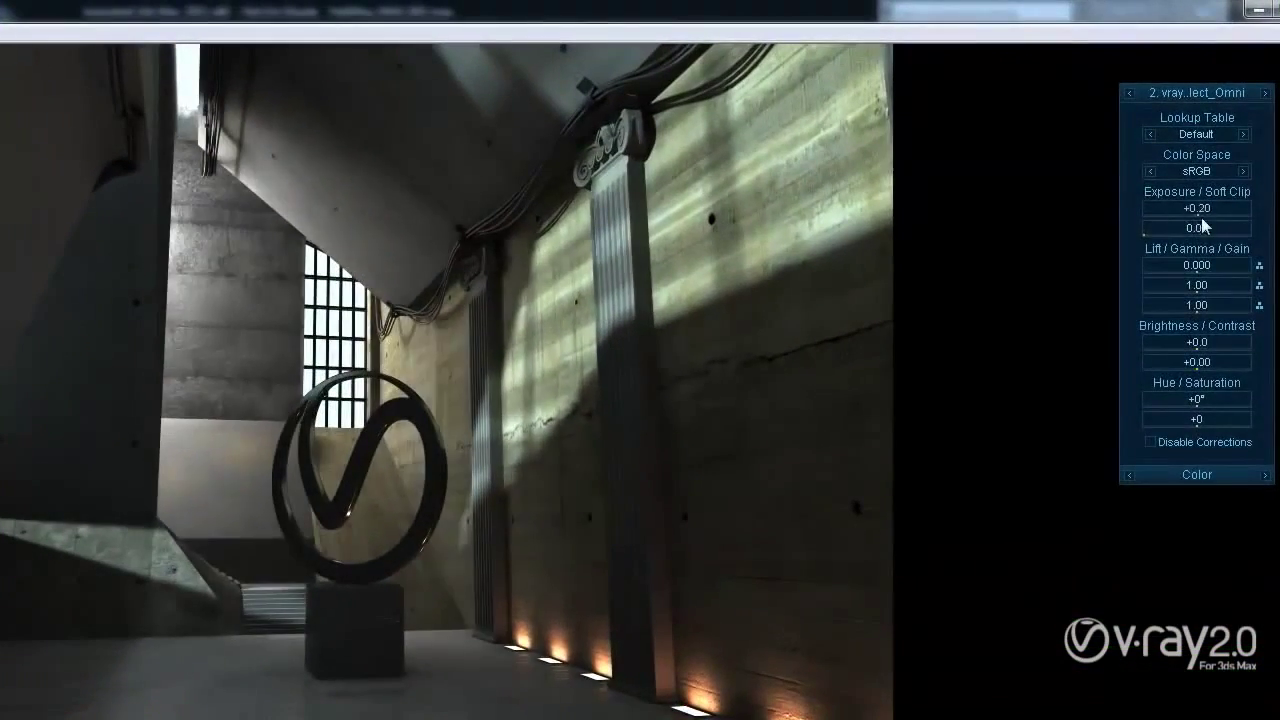
left_click_drag(1201, 217, 1216, 215)
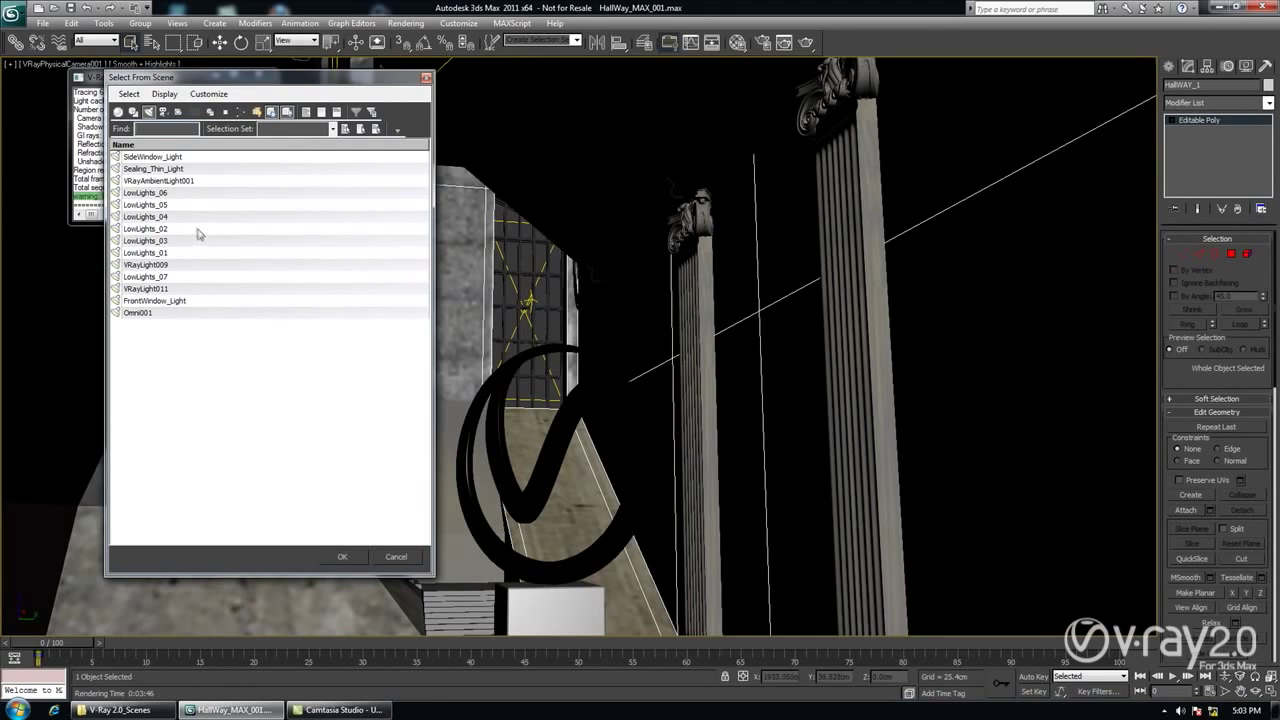
Select LowLights_02 and LowLights_05 in Select From Scene, then close the list.
left_click(199, 229)
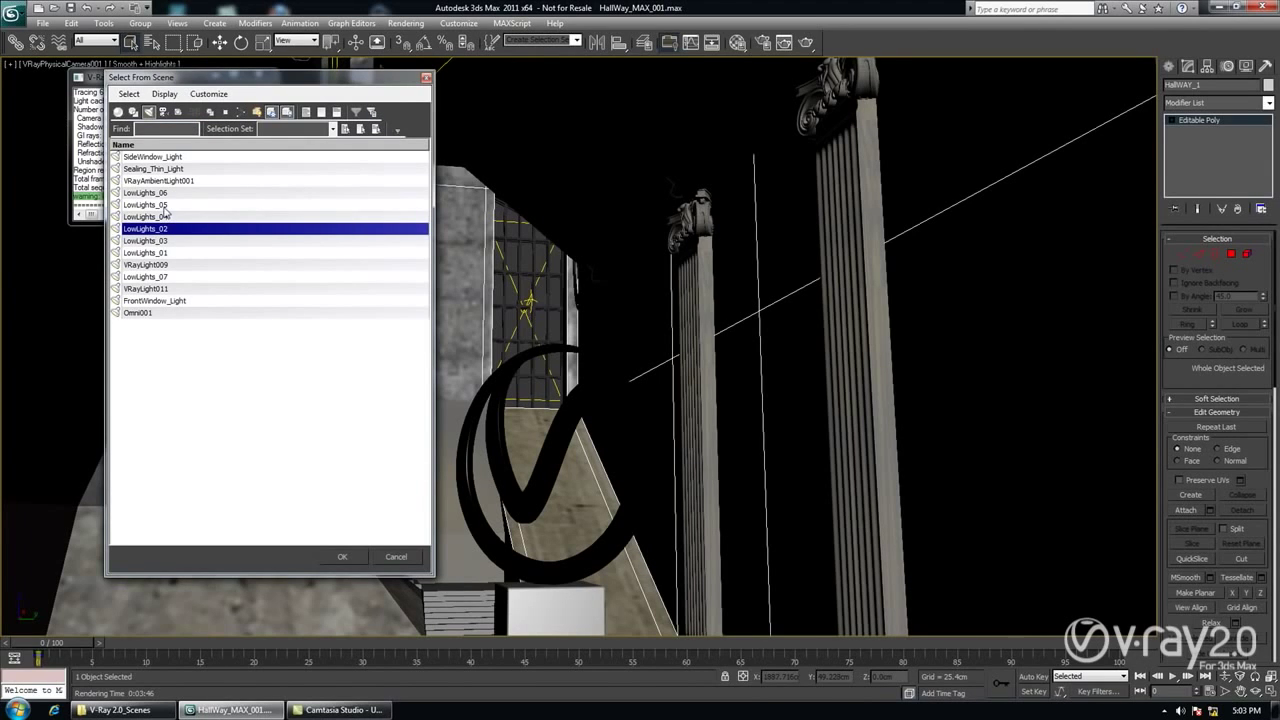
left_click(165, 205)
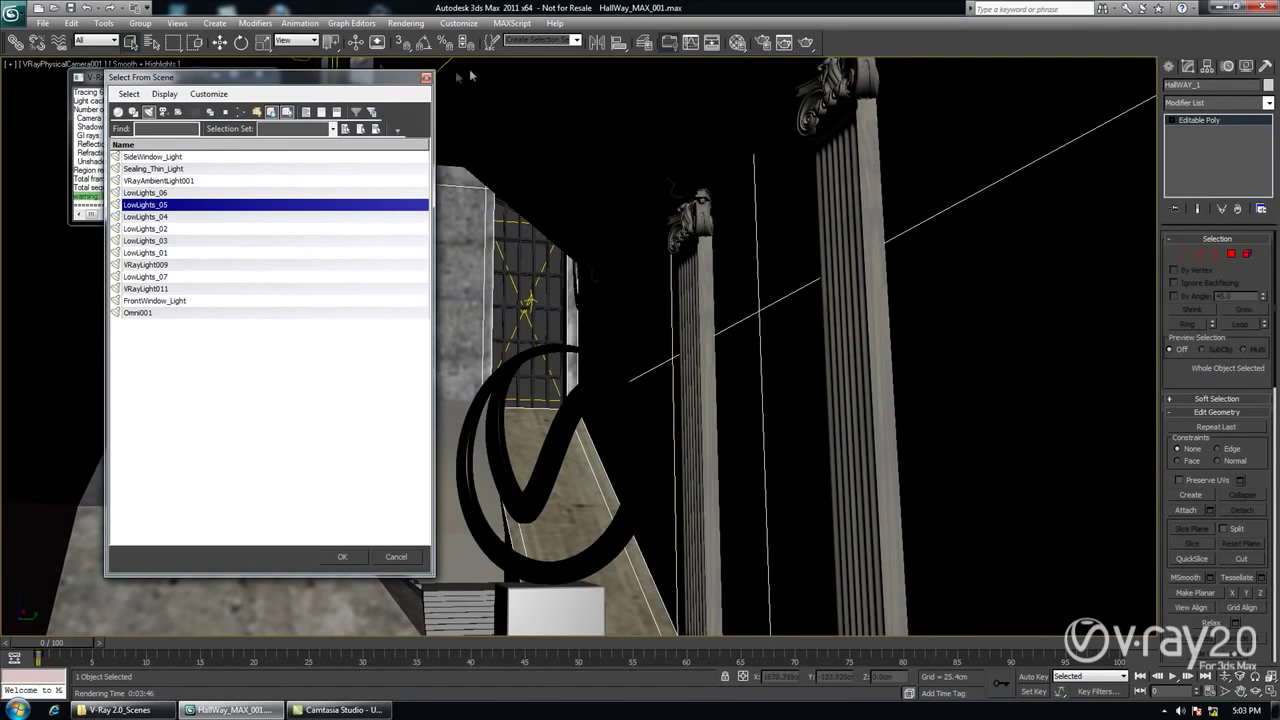
key("Escape")
Show the VRayLightSelect_LowLights element in Render Setup's Render Elements list.
left_click(760, 45)
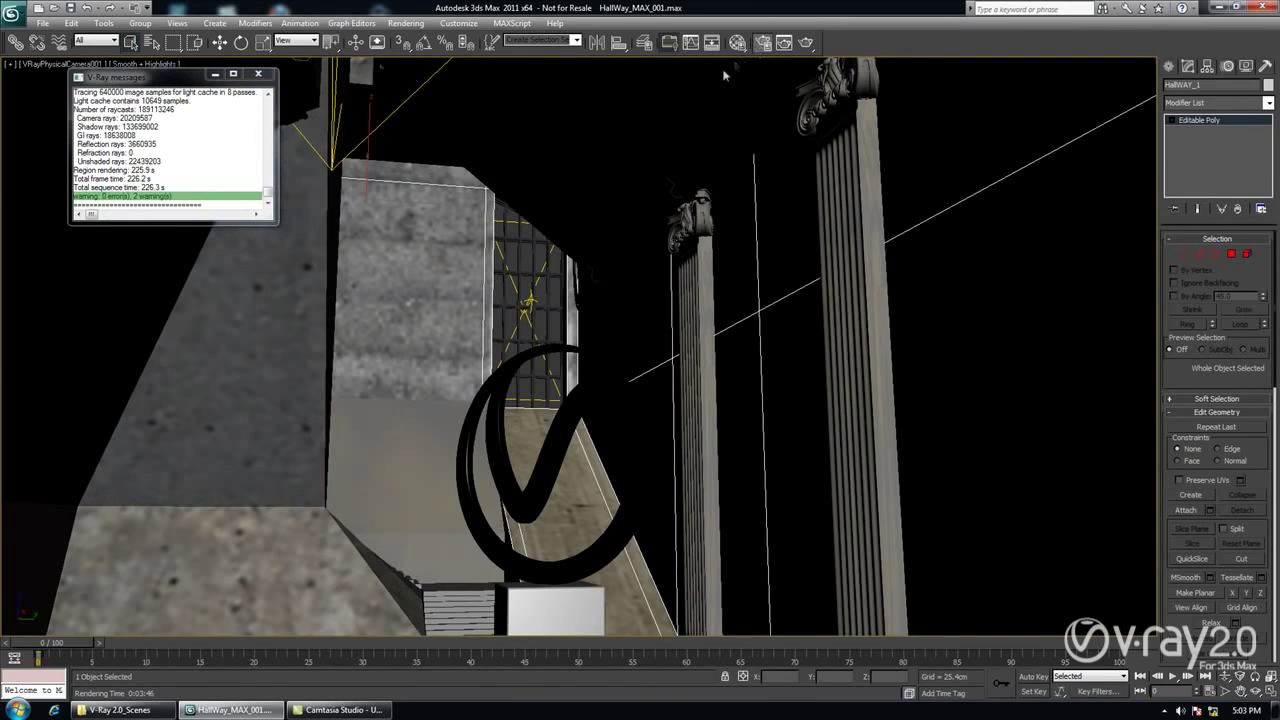
left_click(490, 72)
left_click(370, 155)
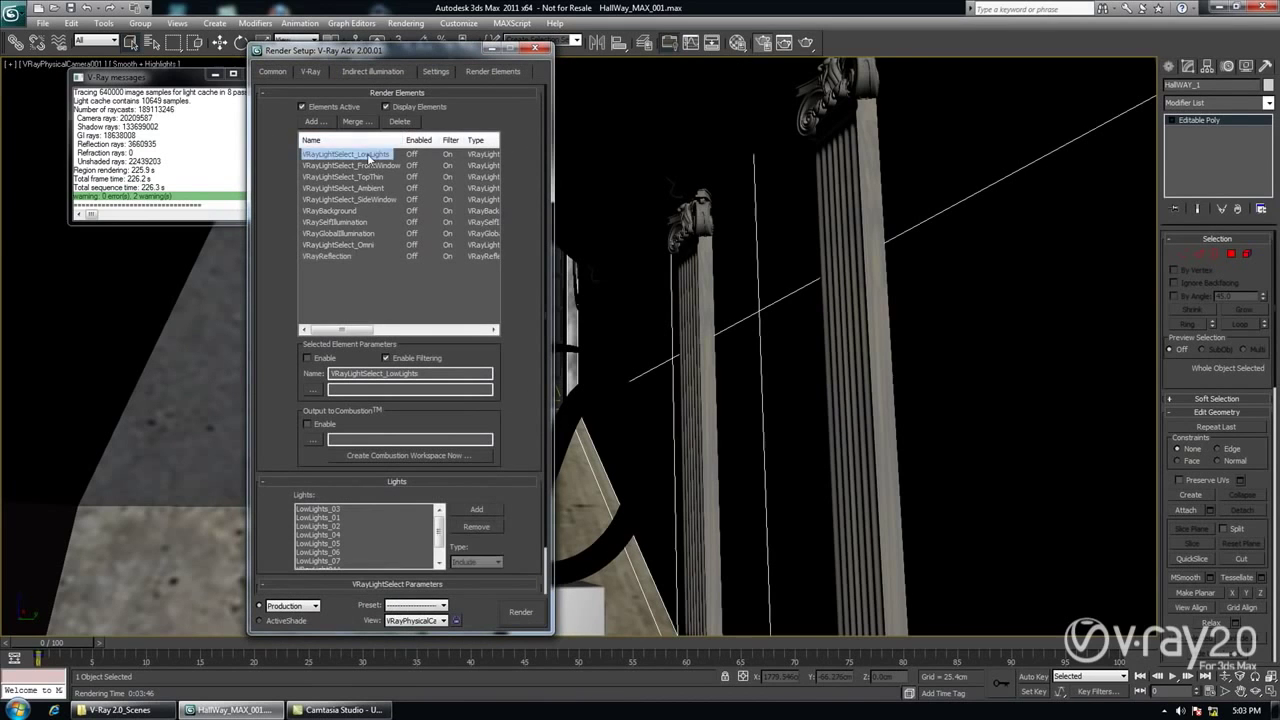
Reopen the last hallway render and place it beside the Render Setup window.
left_click_drag(397, 58, 563, 72)
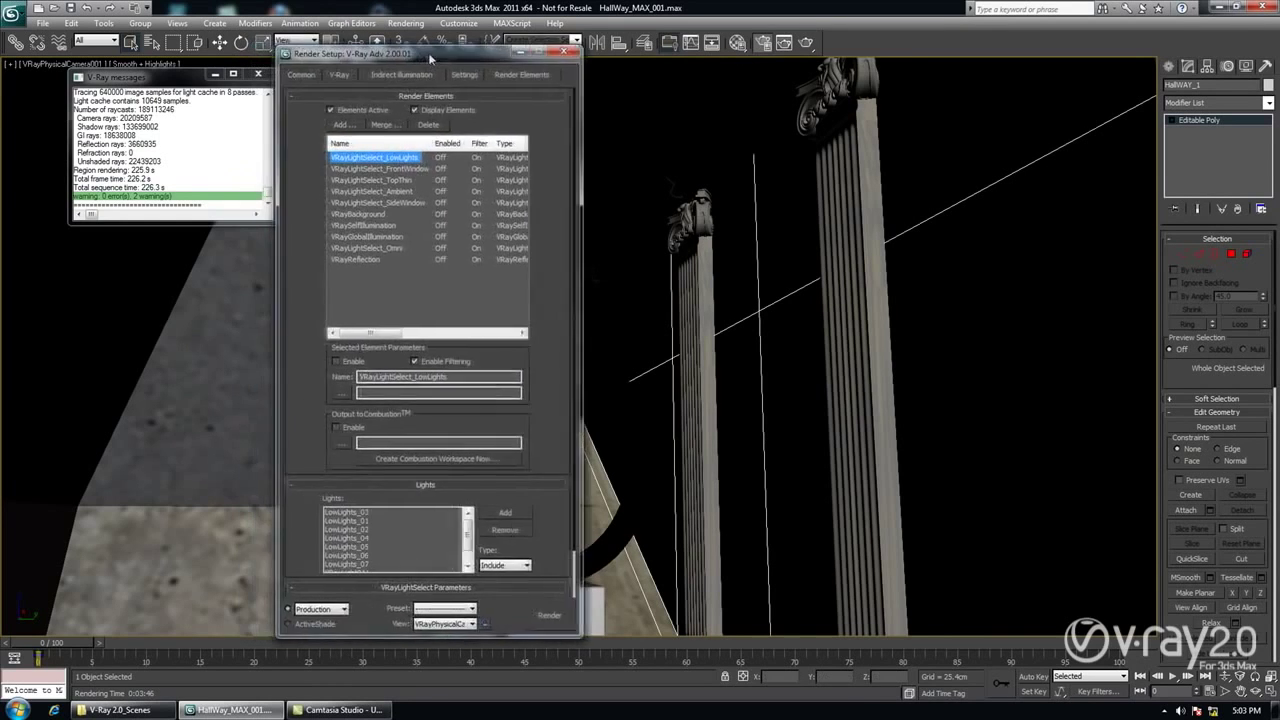
left_click(477, 85)
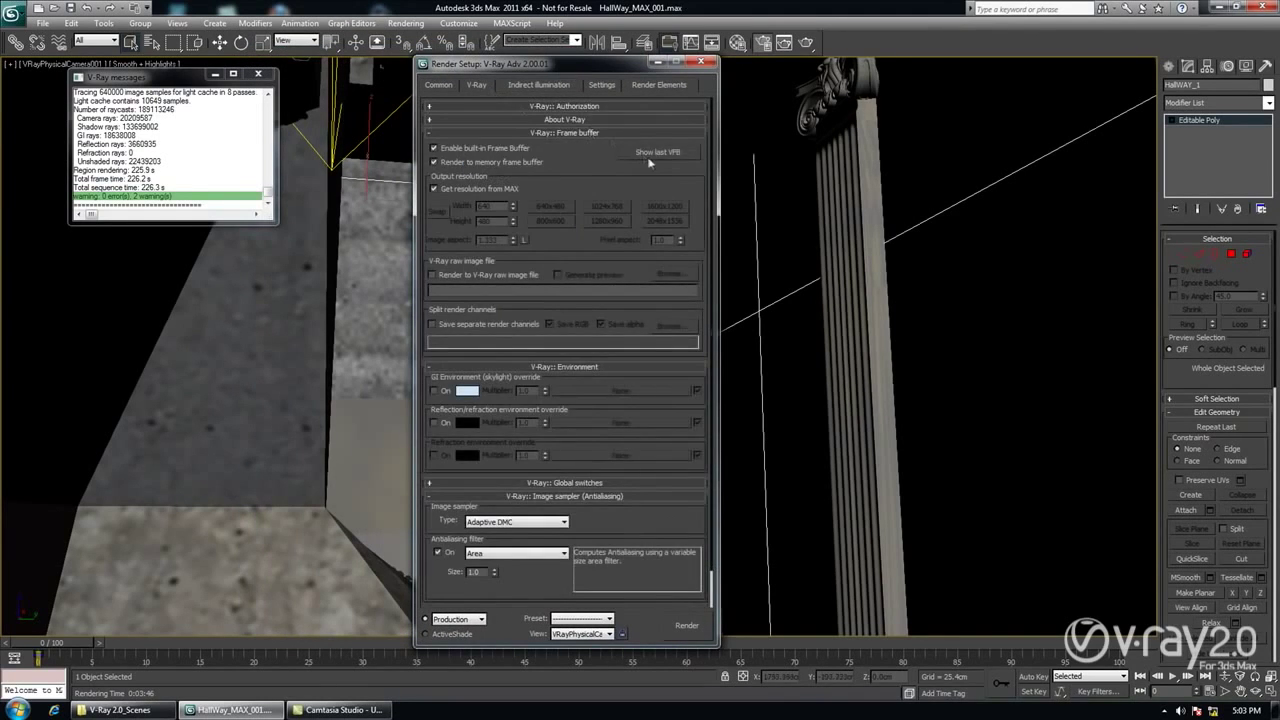
left_click(652, 153)
left_click_drag(540, 27, 654, 46)
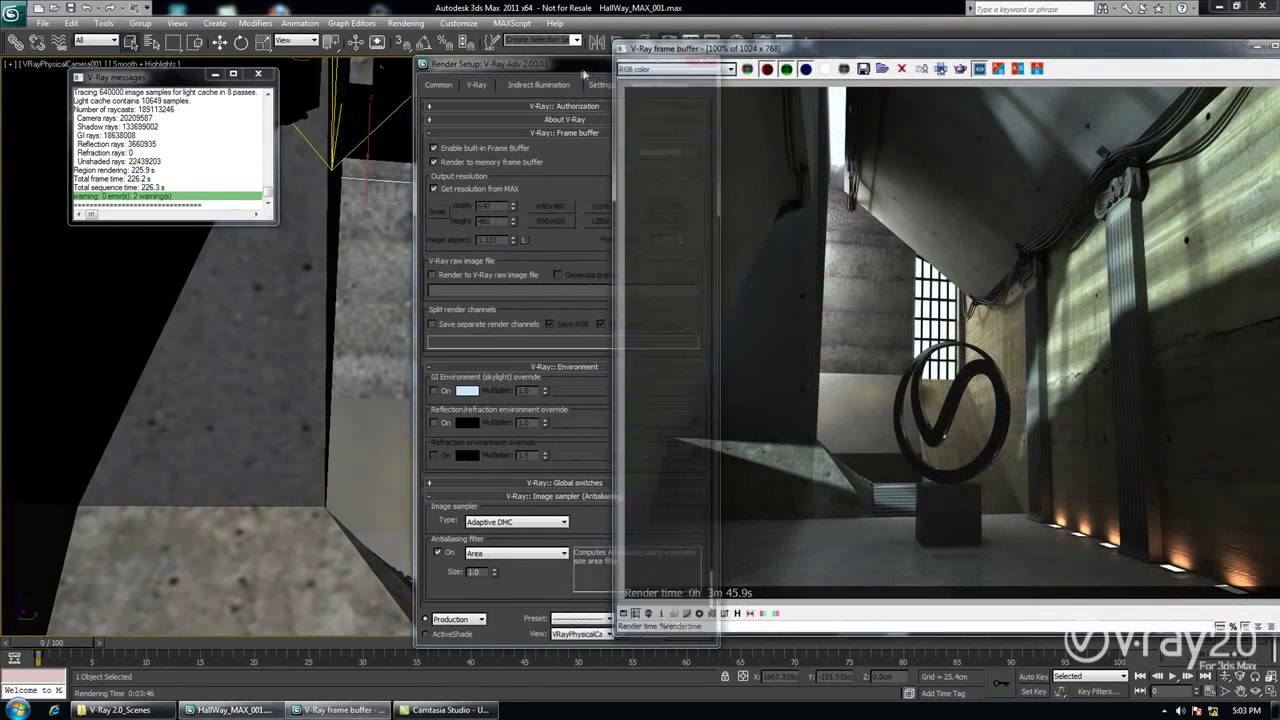
left_click_drag(586, 70, 362, 83)
Review the VRayLightSelect_Omni, VRayBackground and VRayGlobalIllumination elements.
left_click(436, 97)
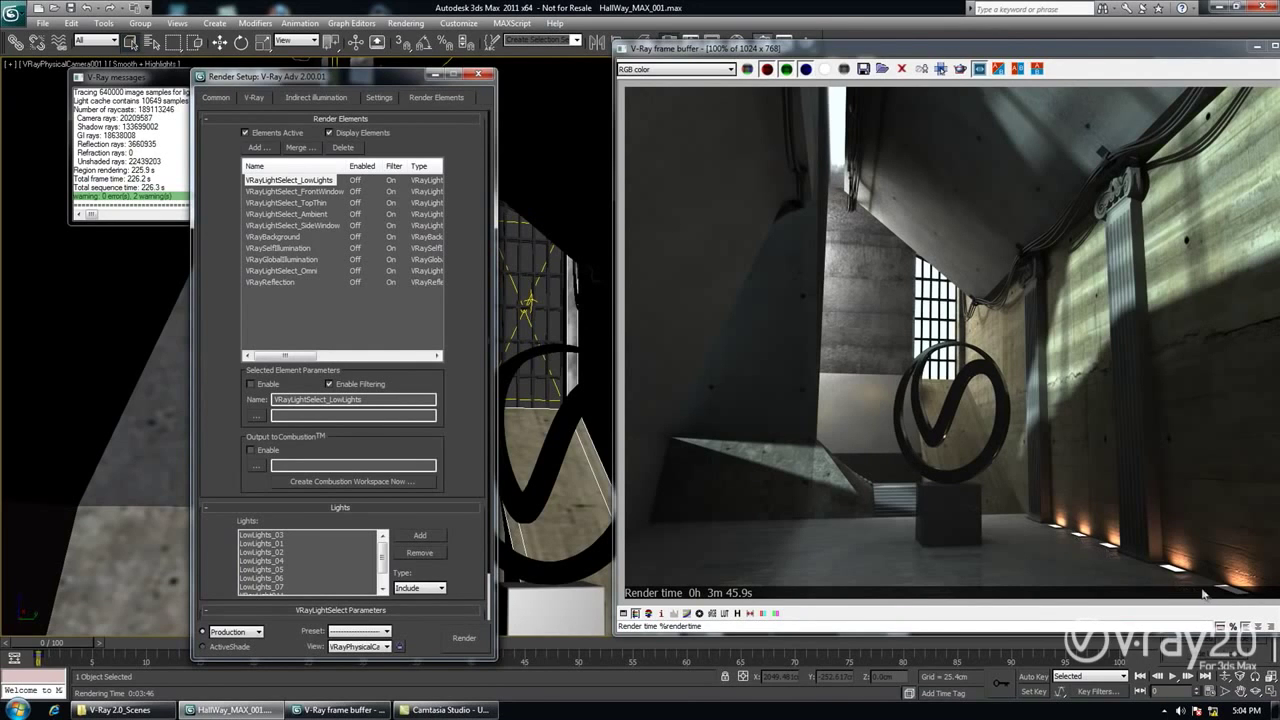
left_click(290, 271)
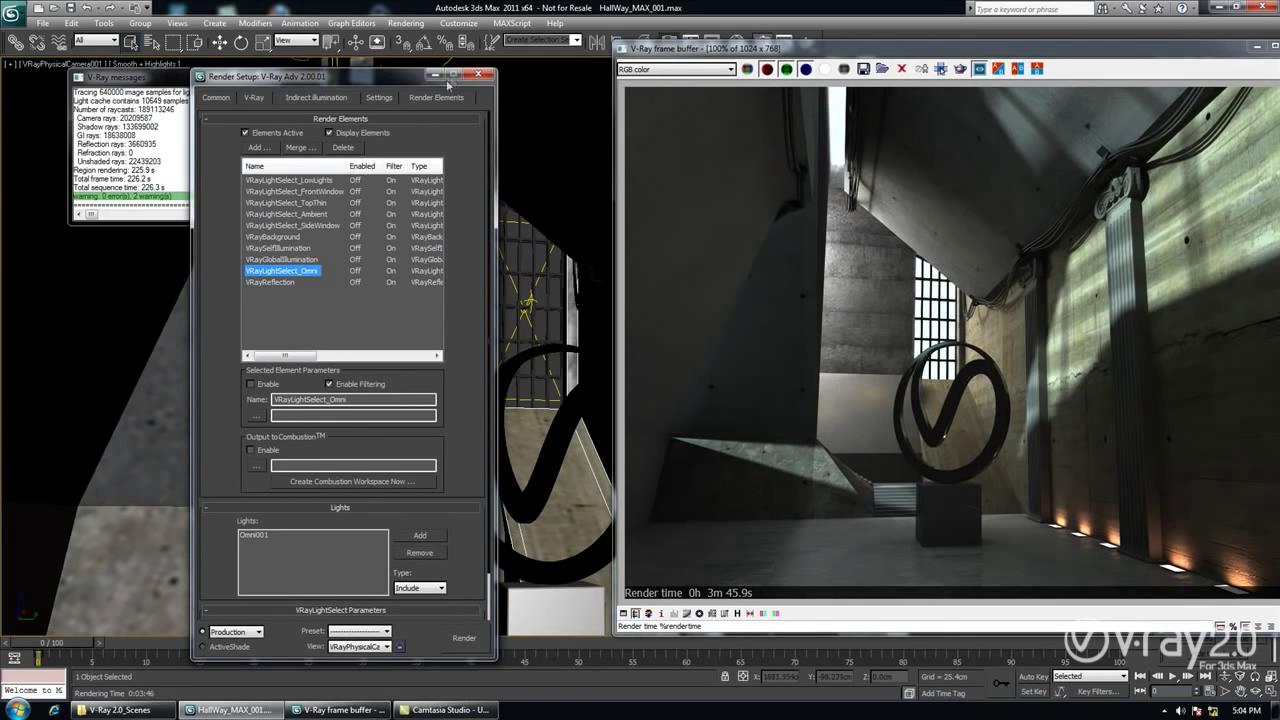
left_click(275, 237)
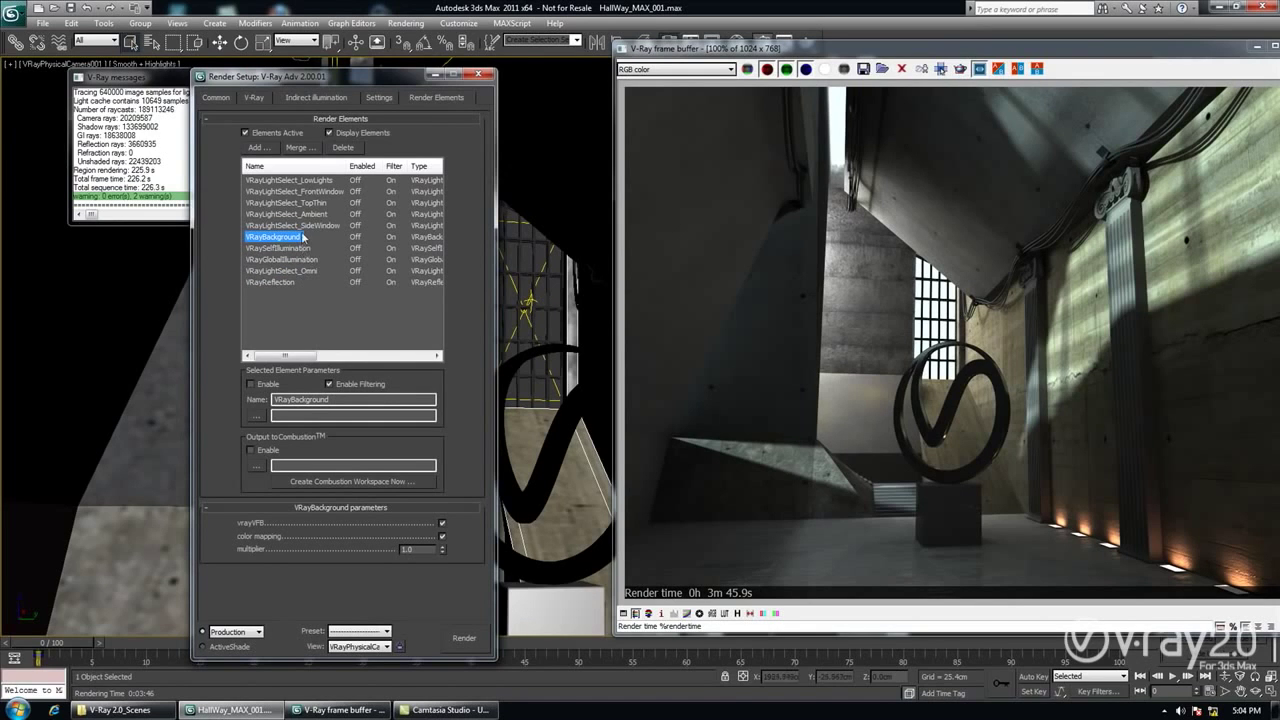
left_click(283, 259)
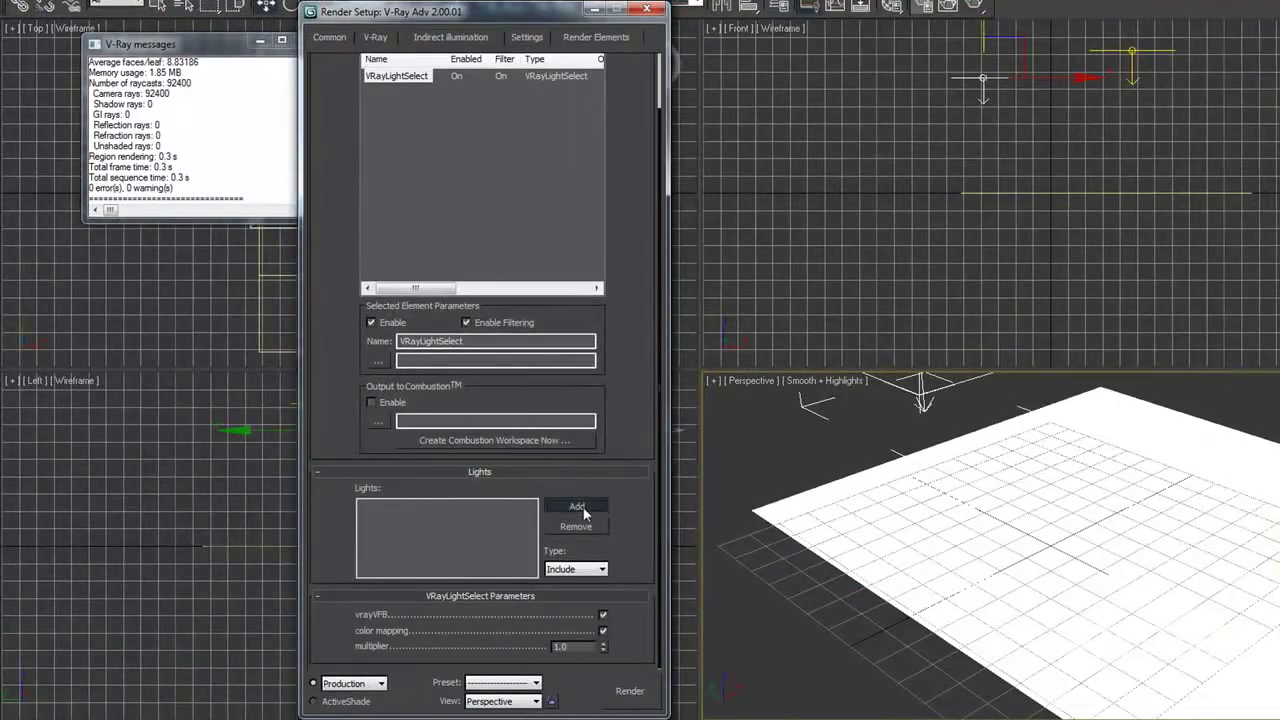
Finish with VRayLight001, then add a second VRayLightSelect element holding VRayLight002.
left_click(983, 88)
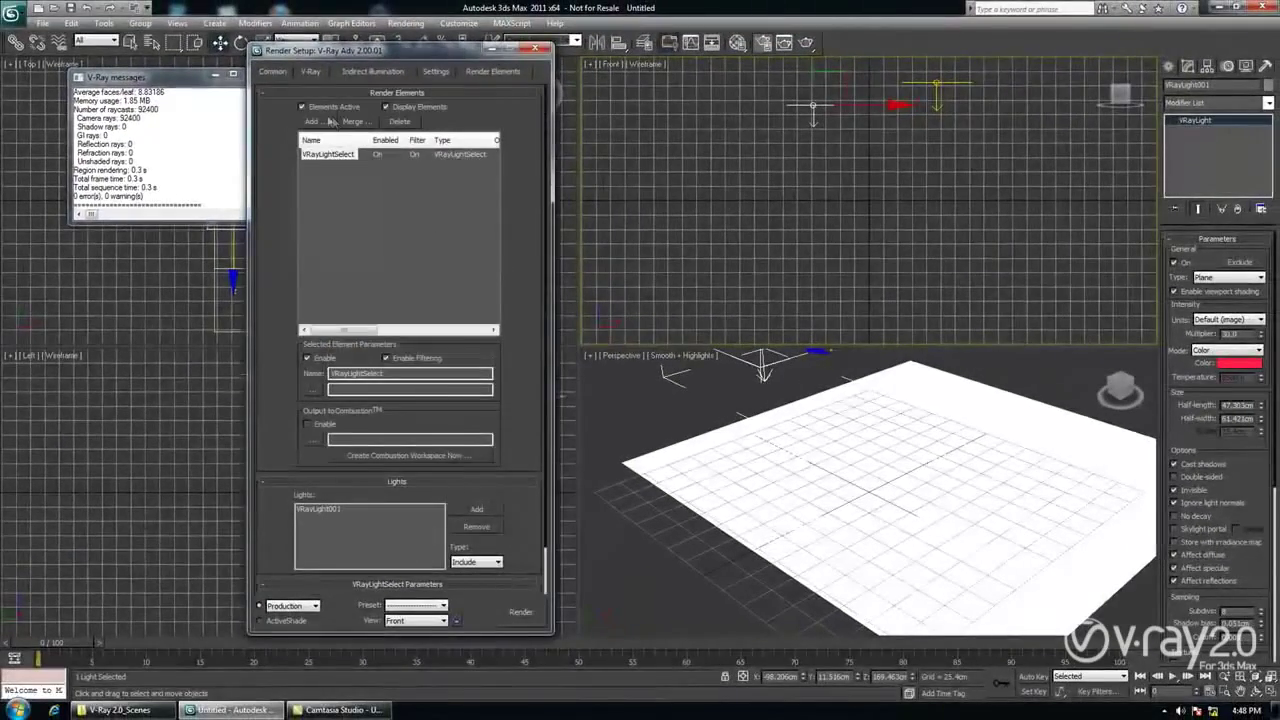
left_click(316, 121)
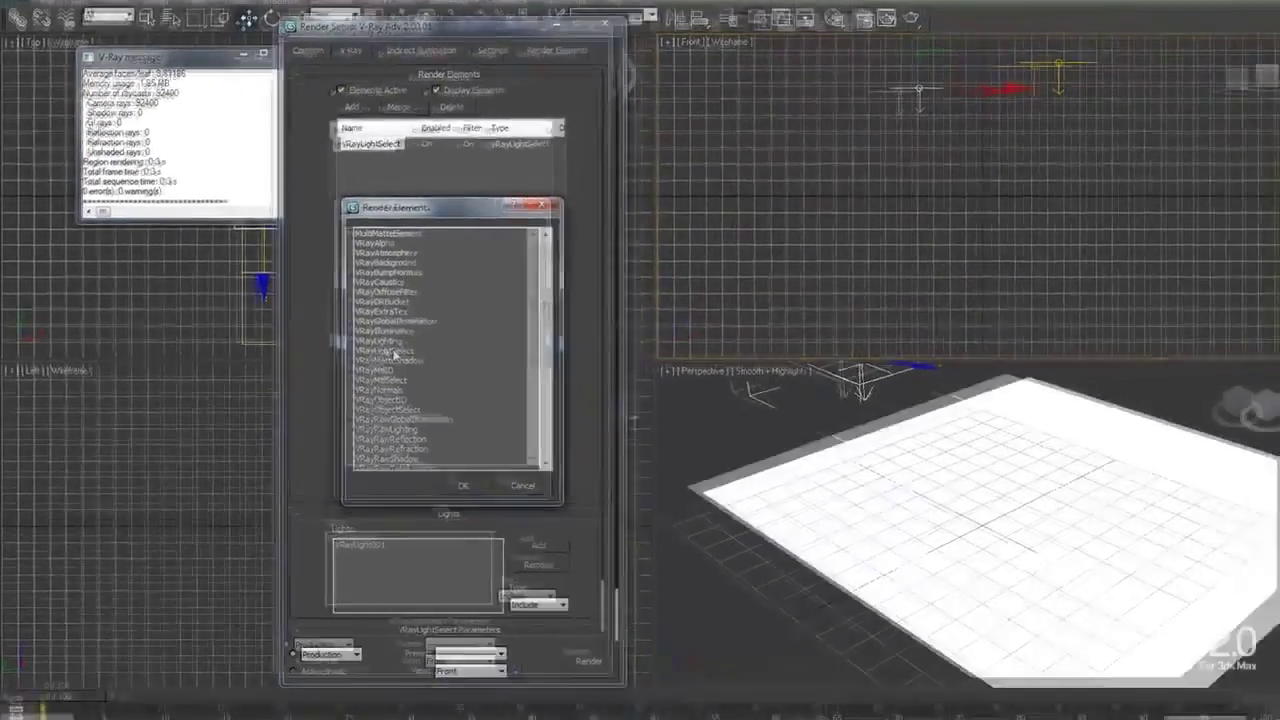
left_click(410, 359)
left_click(495, 503)
left_click(478, 511)
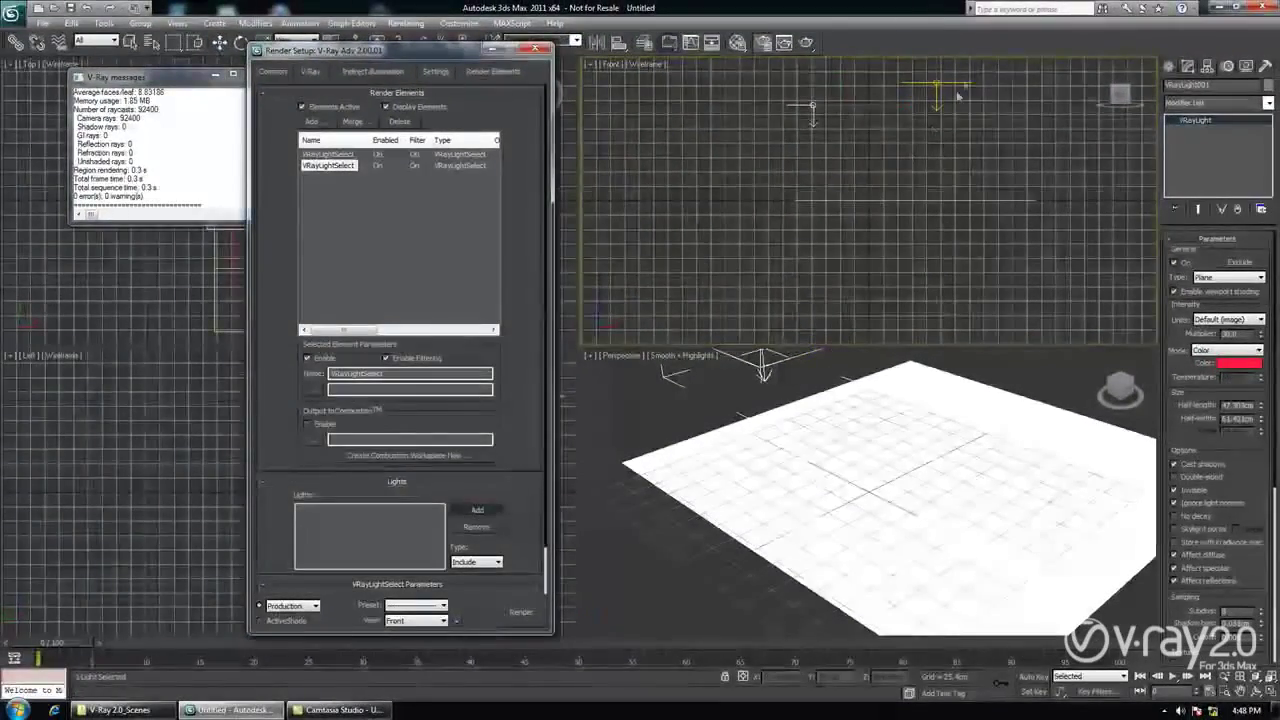
left_click(938, 80)
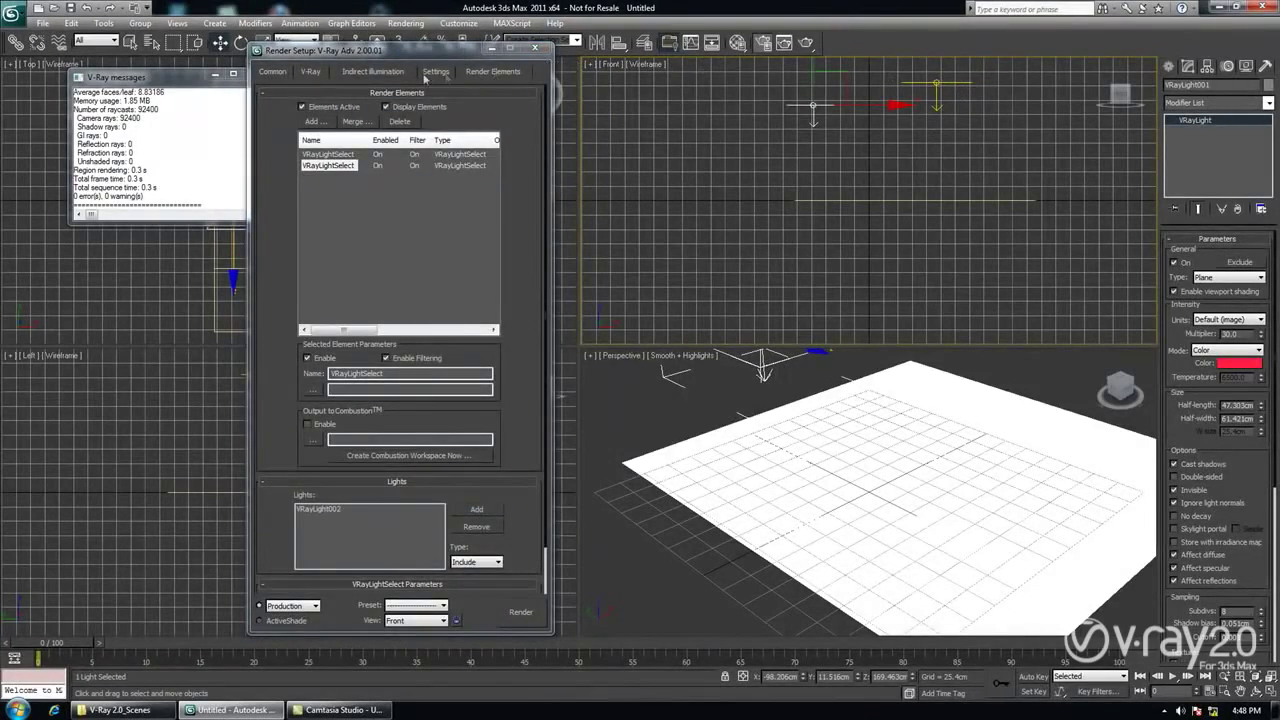
Enable the V-Ray frame buffer and render the Perspective view of the plane scene.
left_click(311, 72)
left_click(300, 135)
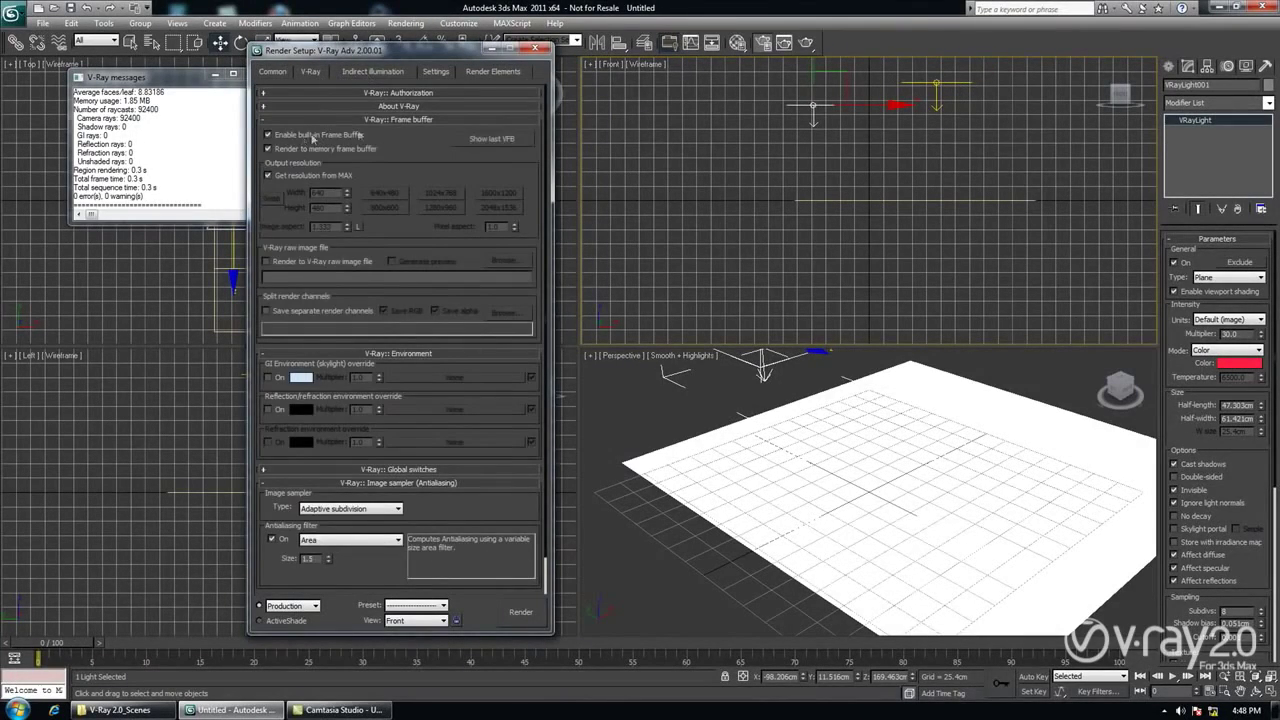
right_click(626, 391)
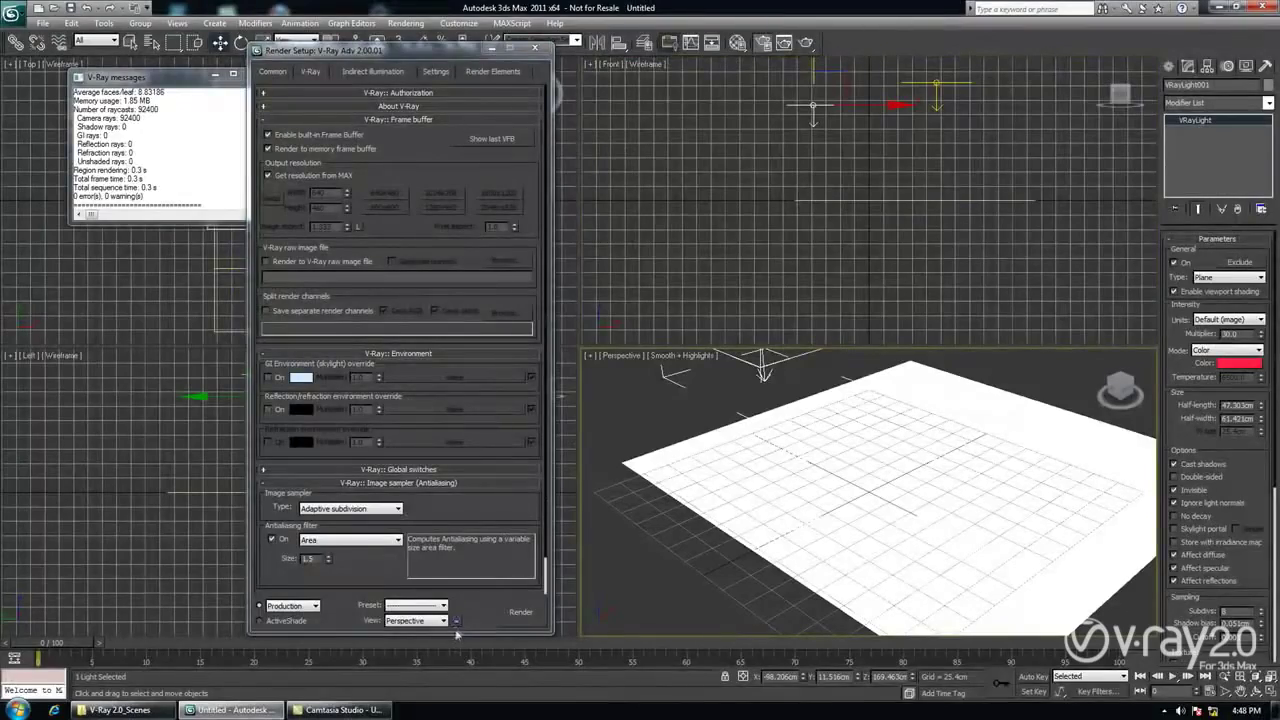
left_click(518, 612)
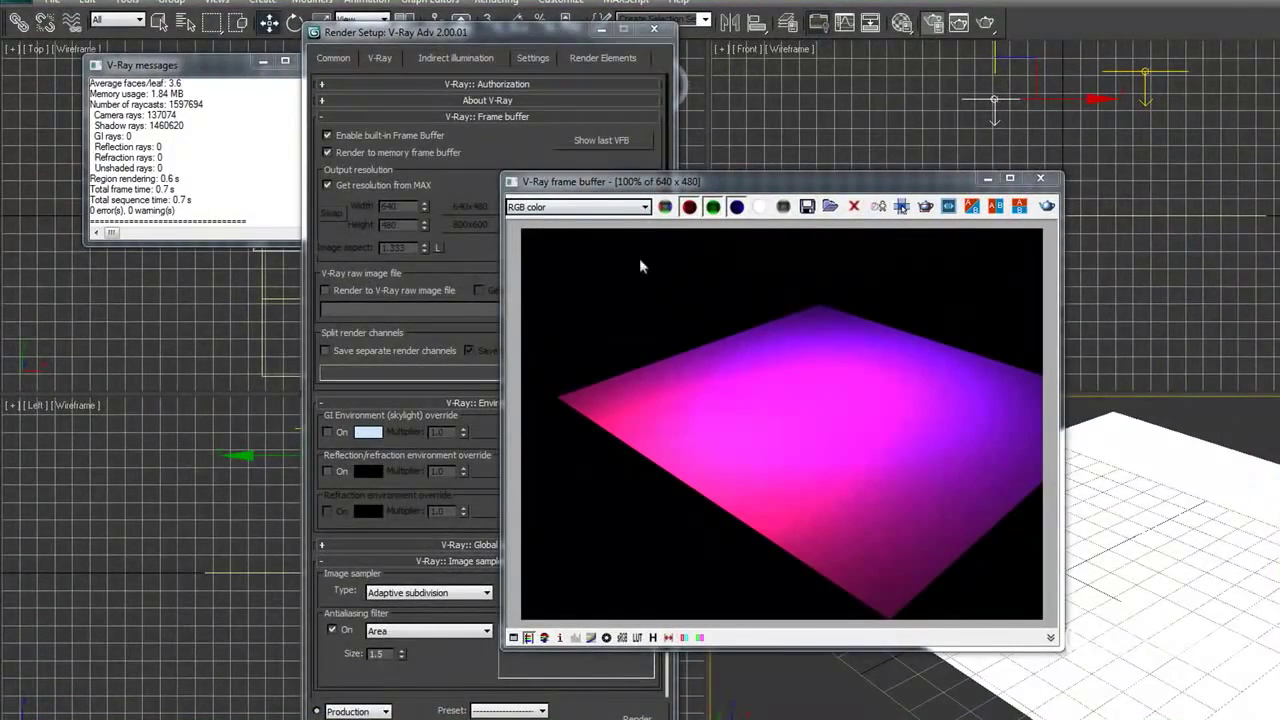
View the red and purple VRayLightSelect channels, then send the render to Pdplayer.
left_click(625, 207)
left_click(590, 243)
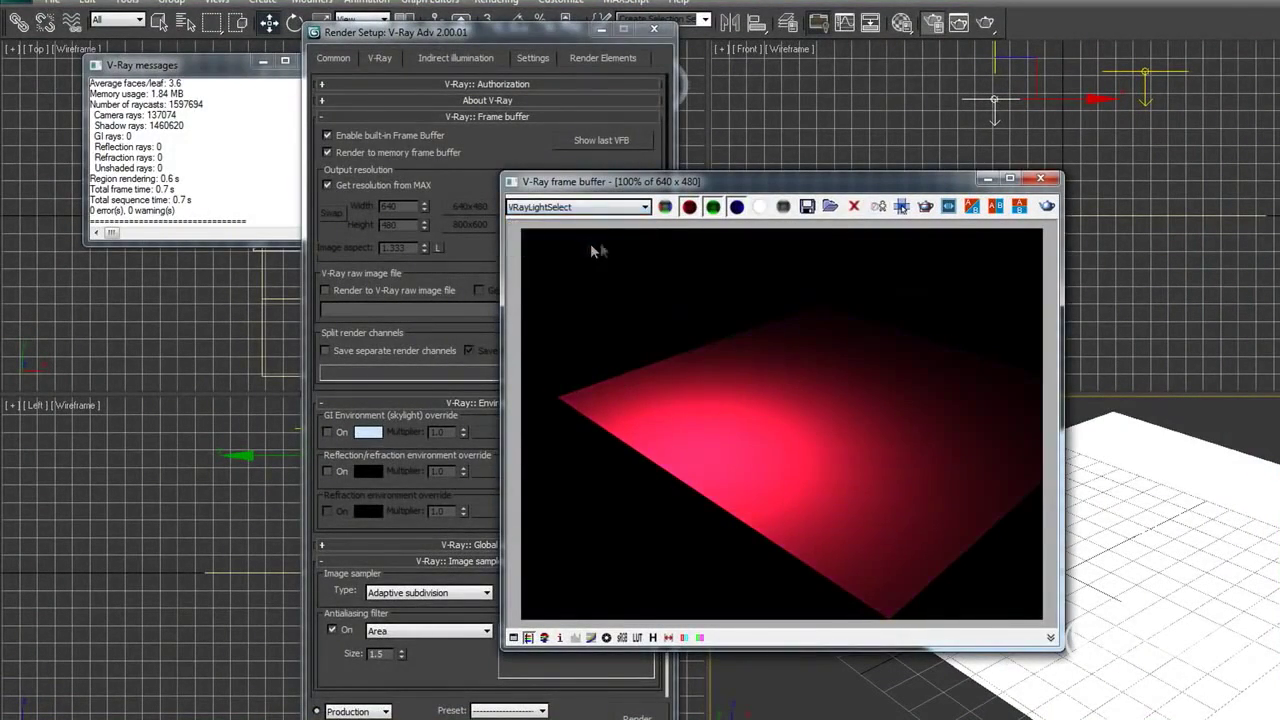
left_click(625, 207)
left_click(591, 261)
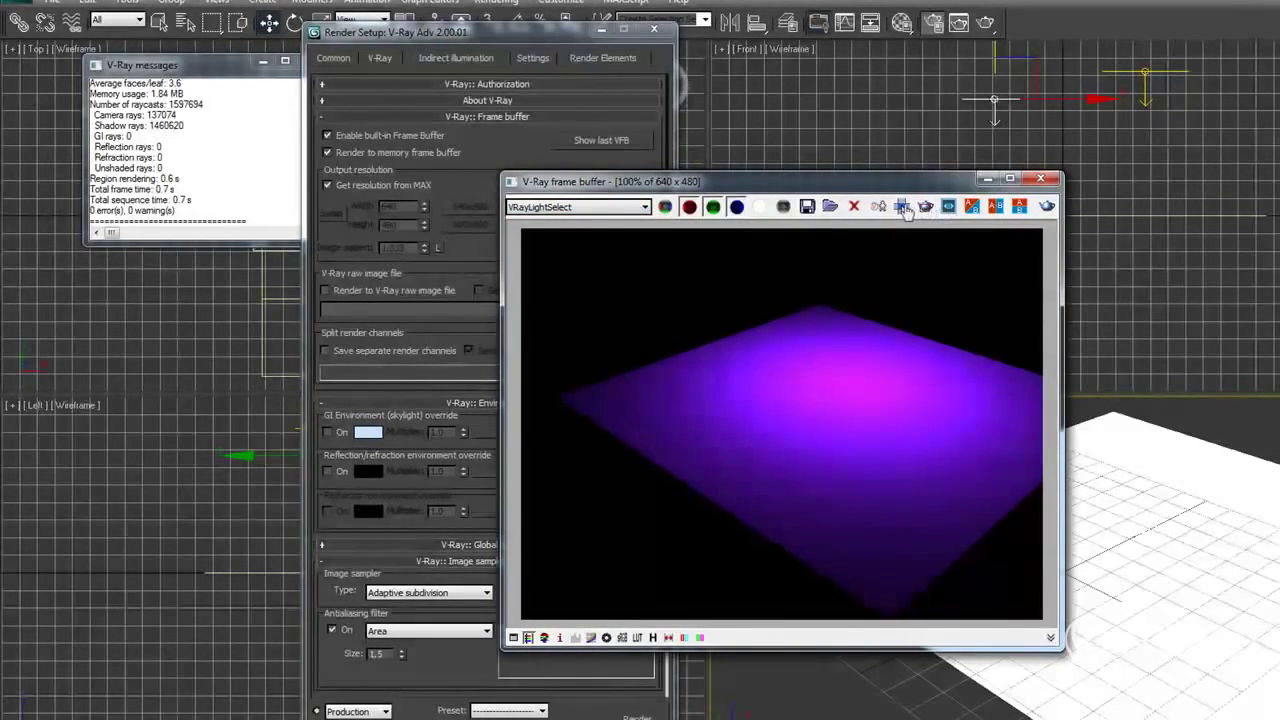
left_click(945, 208)
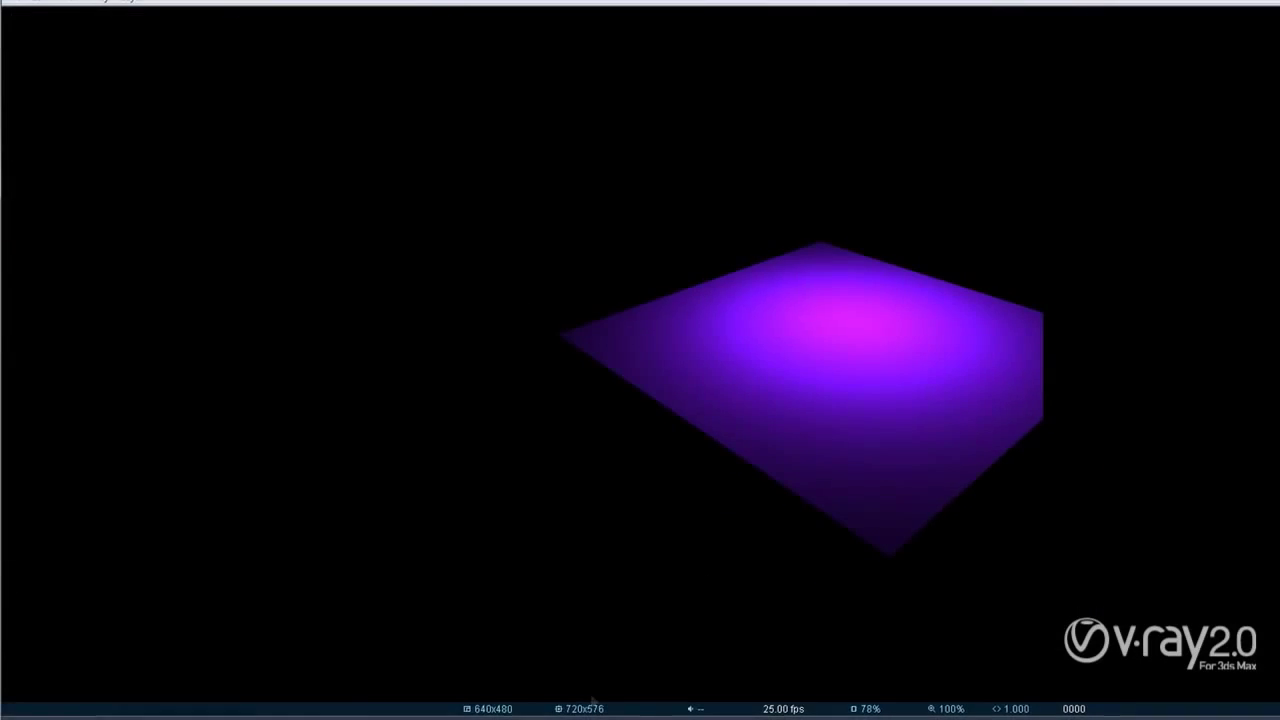
Set Pdplayer layer 1 to Add blend mode and make layer 2 active.
left_click_drag(651, 320, 229, 320)
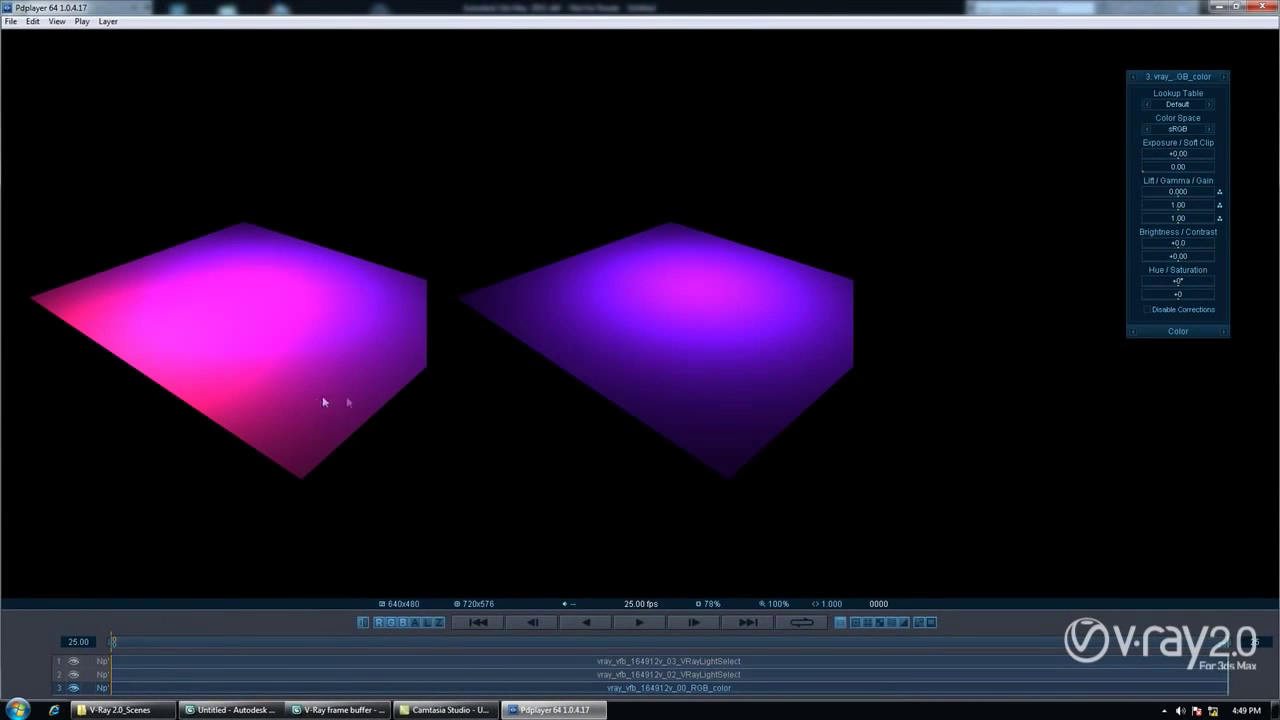
left_click(240, 659)
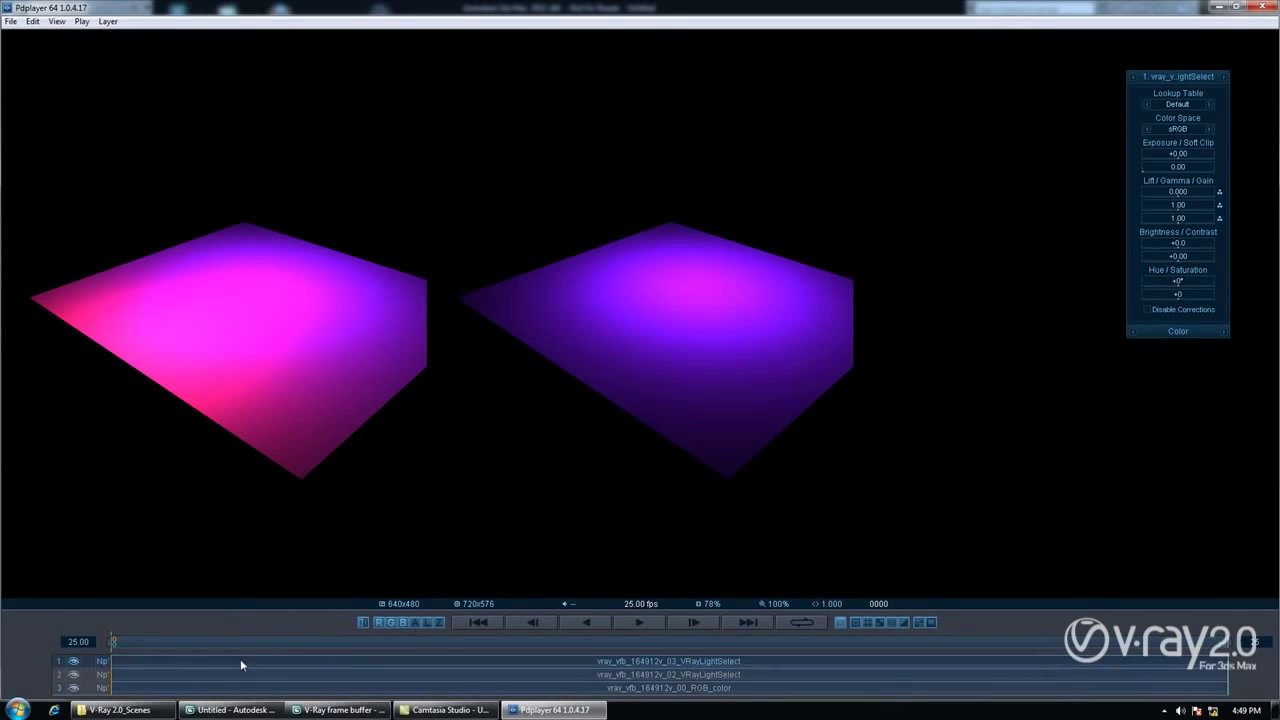
right_click(112, 660)
left_click(150, 475)
left_click(632, 676)
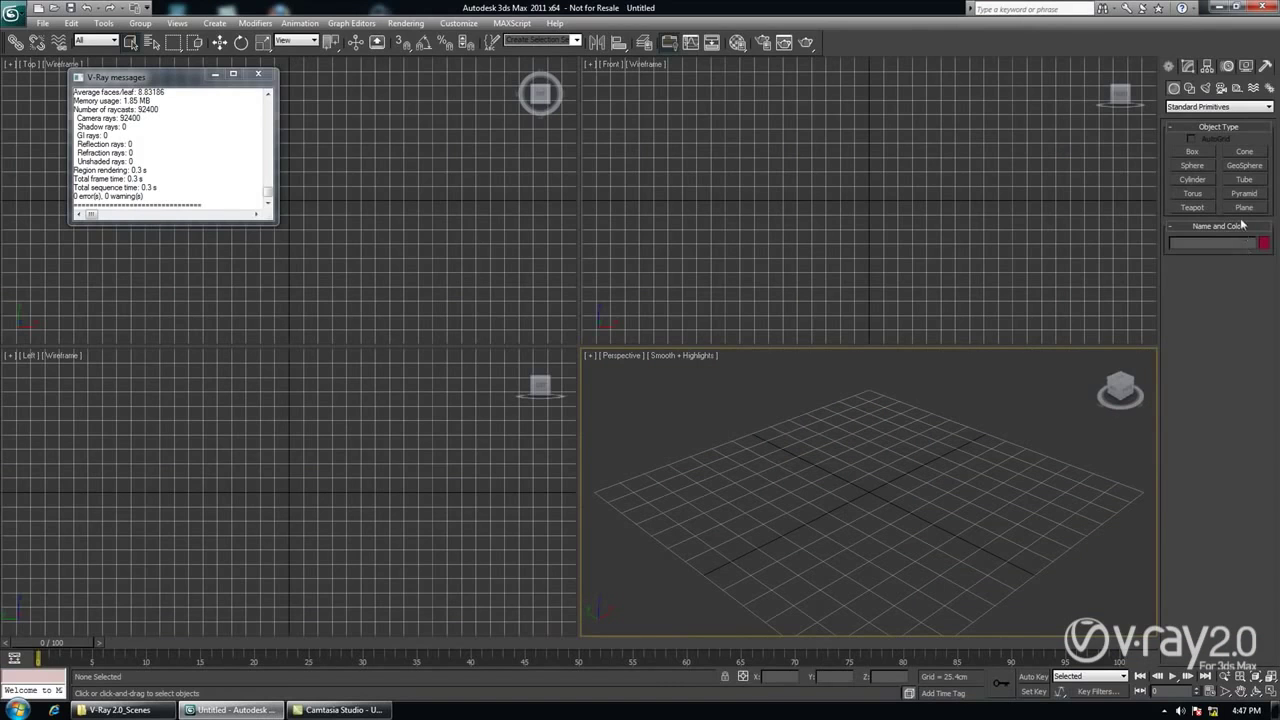
Draw a large floor plane, Plane001, in the 3ds Max scene.
left_click(1240, 208)
left_click_drag(621, 463, 848, 398)
key("m")
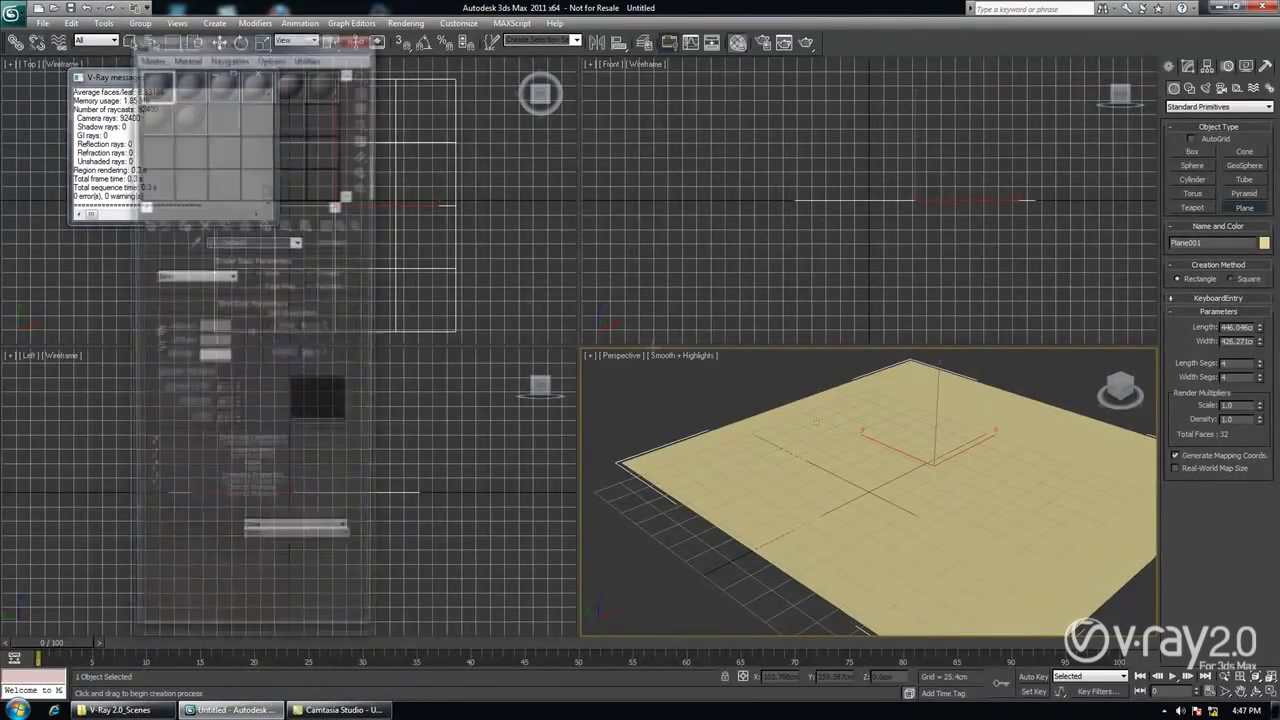
Assign a VRayMtl to the floor plane.
left_click(325, 243)
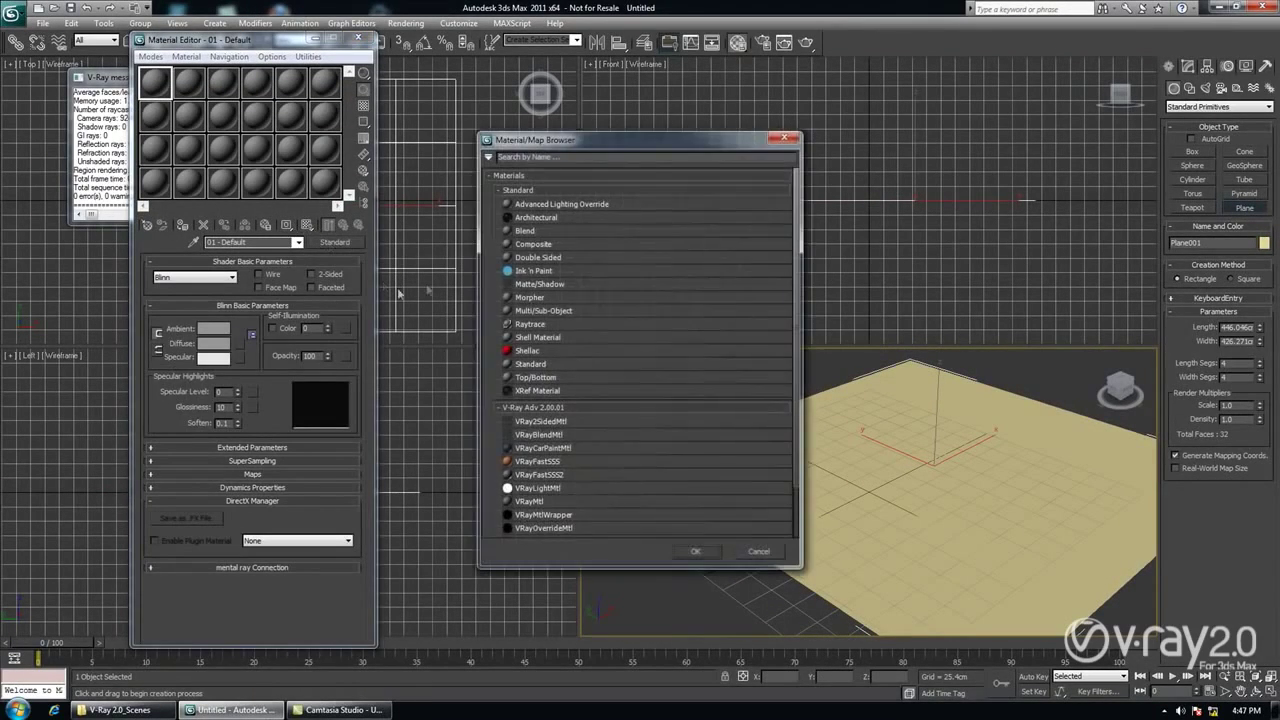
double_click(545, 500)
left_click_drag(917, 548, 917, 548)
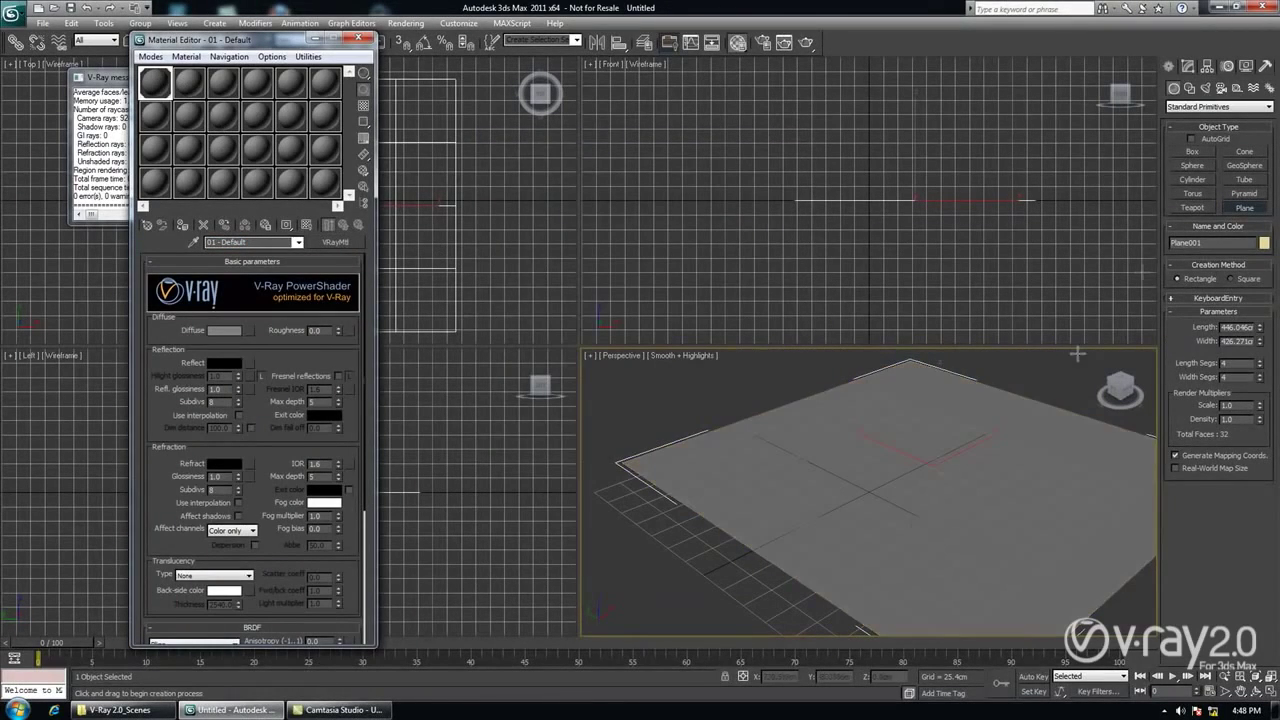
Draw two VRayLight plane lights above the floor.
left_click(1206, 88)
left_click(1218, 106)
left_click(1208, 138)
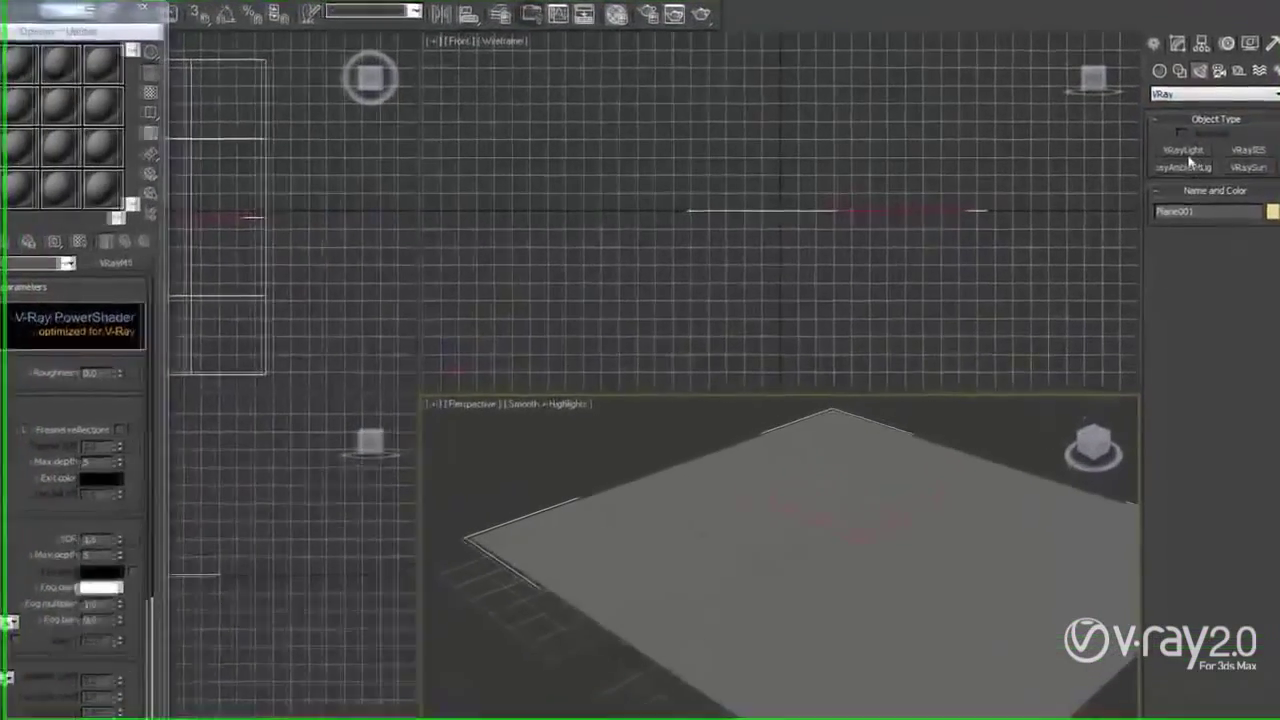
left_click(1183, 150)
mouse_move(660, 570)
left_mouse_down()
mouse_move(672, 628)
mouse_move(662, 692)
left_mouse_up()
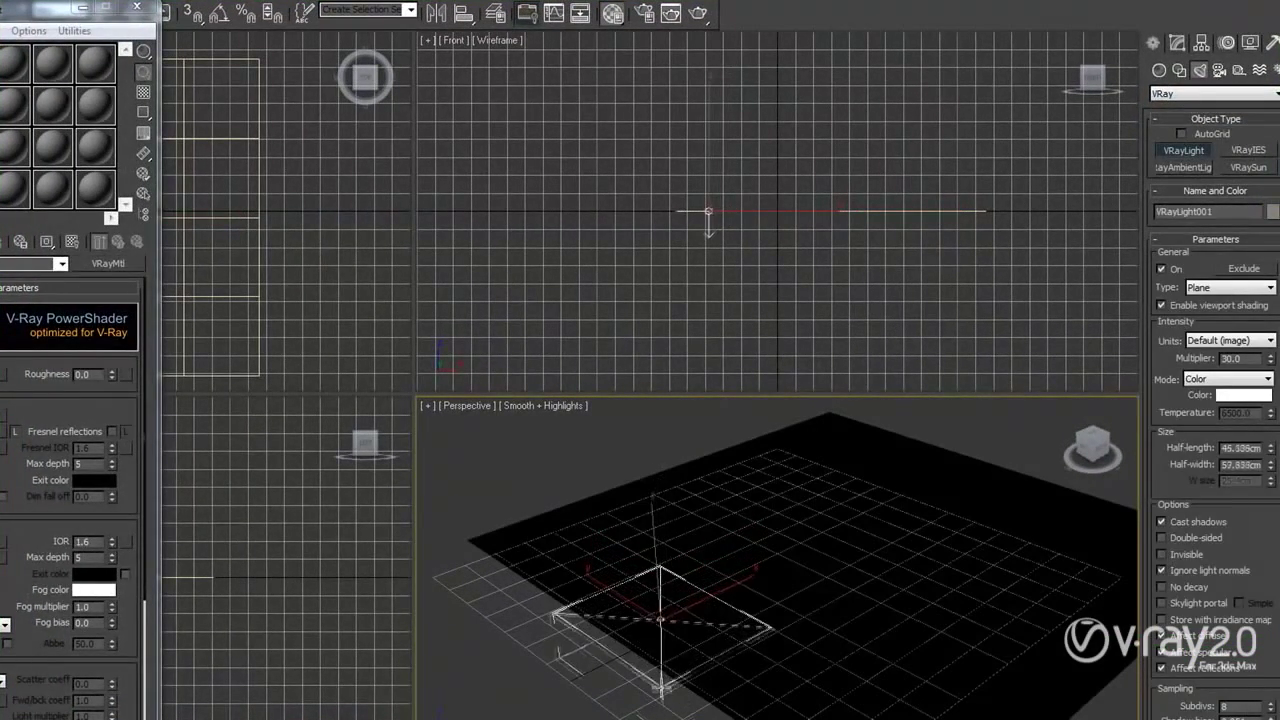
mouse_move(849, 477)
left_mouse_down()
mouse_move(915, 577)
mouse_move(905, 584)
left_mouse_up()
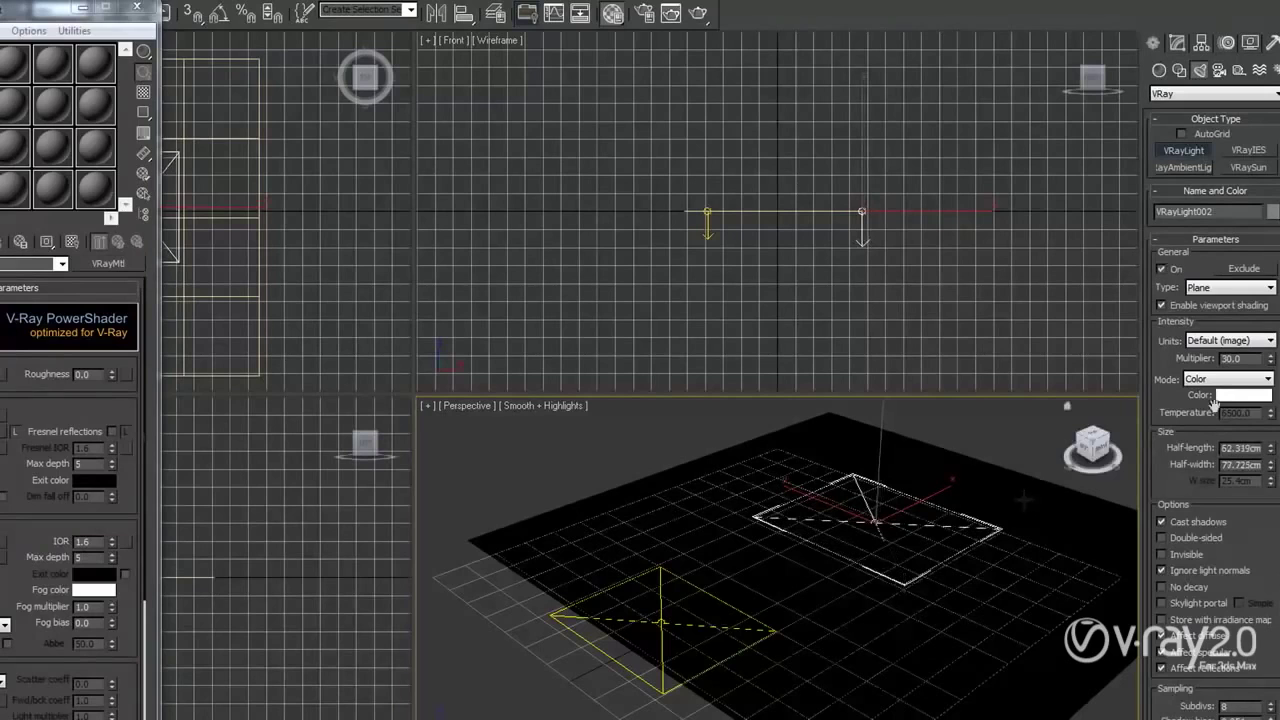
Colour the second light purple and raise it higher above the floor.
left_click(1228, 396)
left_click(118, 70)
left_click(165, 75)
left_click(305, 206)
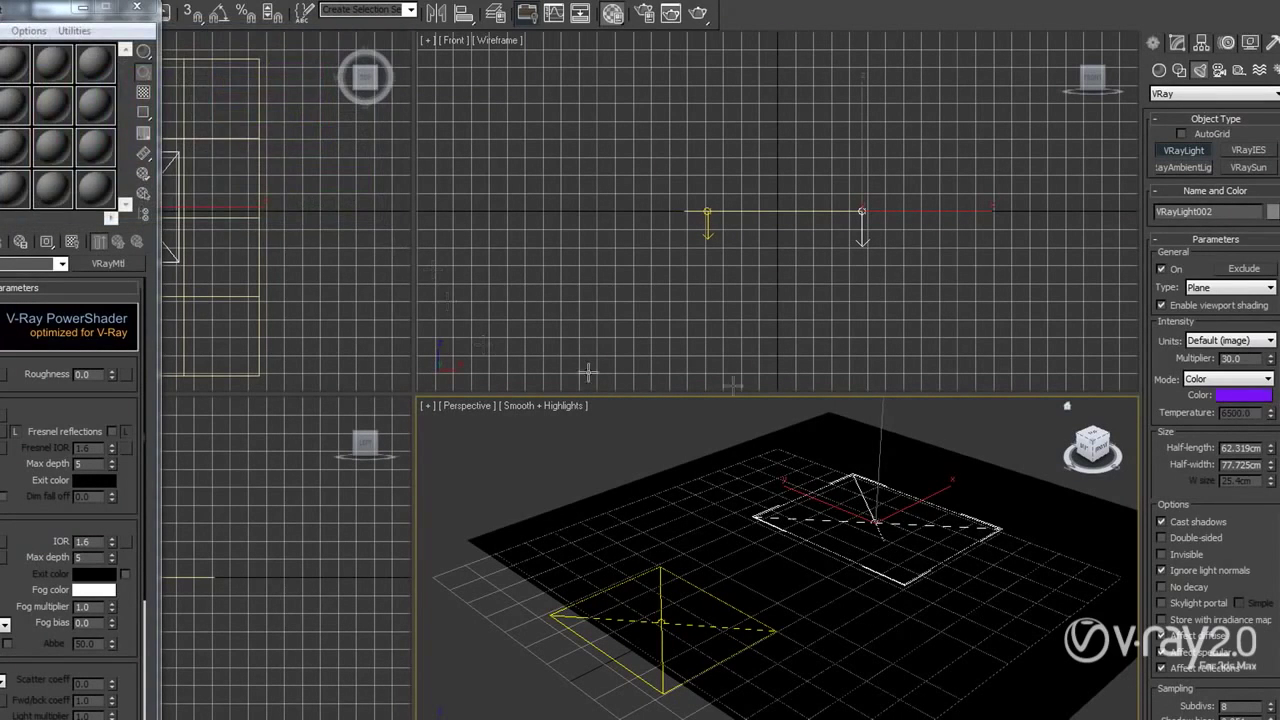
key("w")
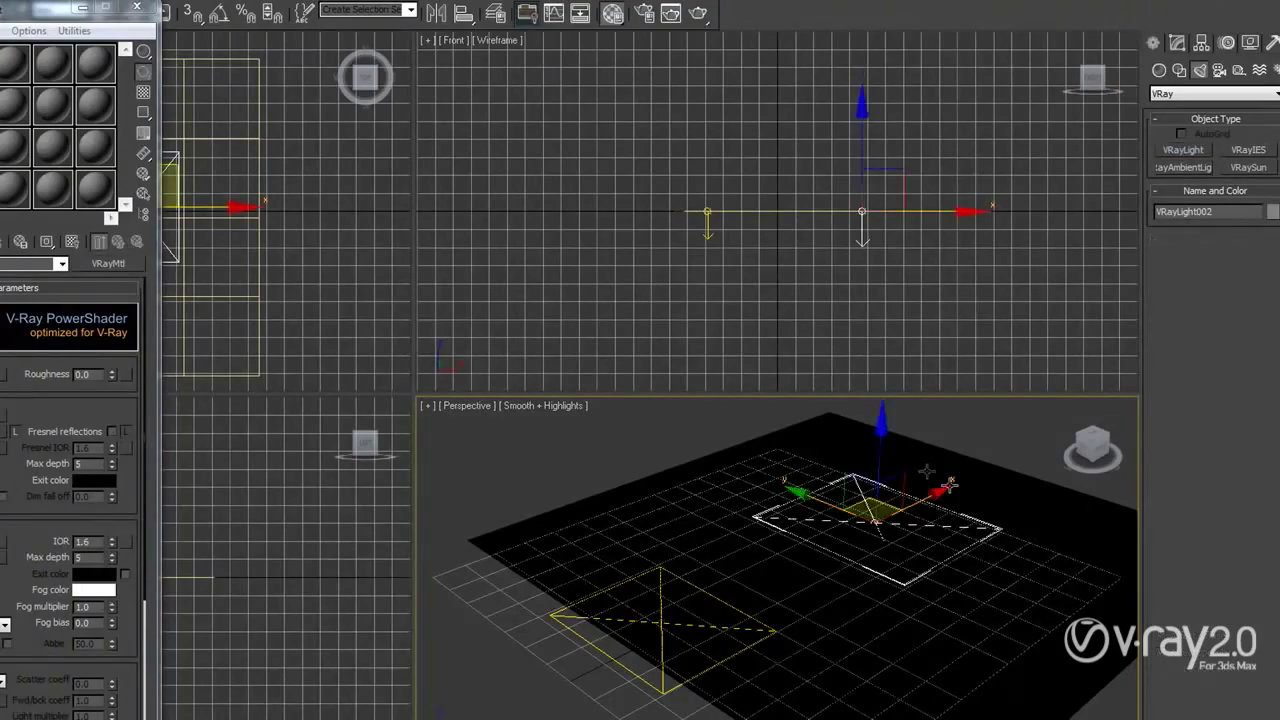
left_click_drag(862, 200, 862, 75)
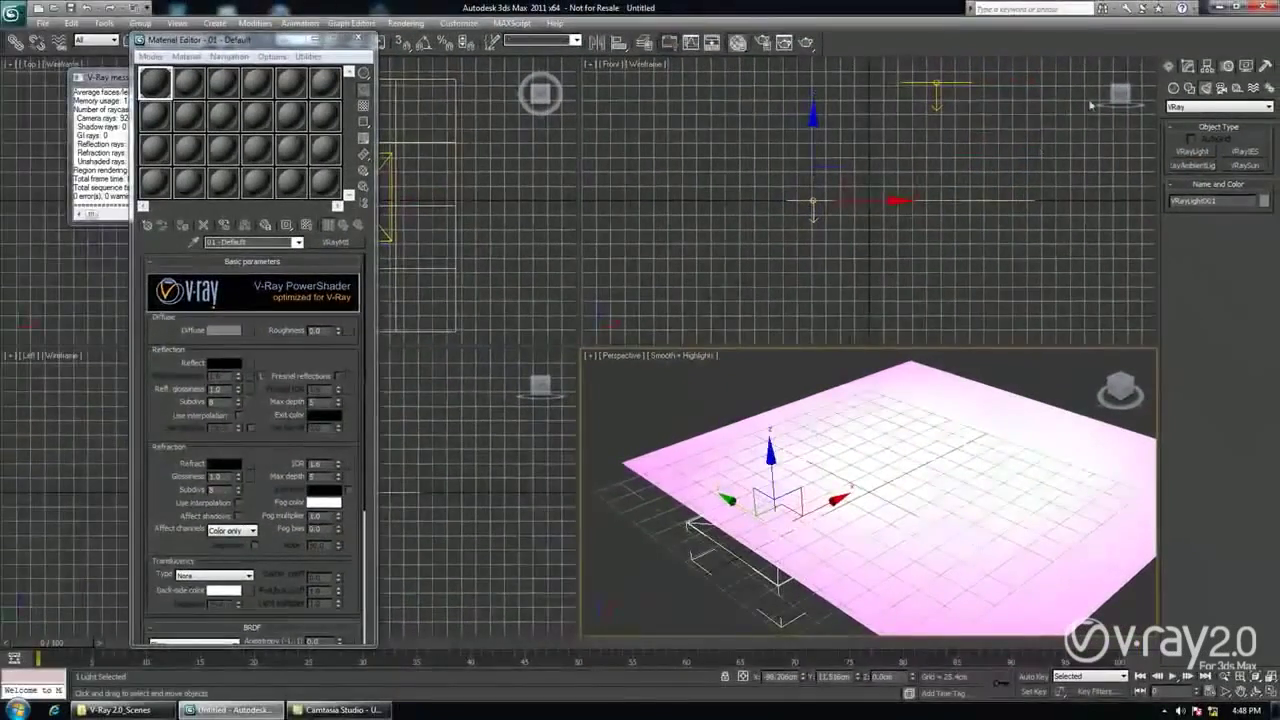
Colour the first light pink, raise it, and close the Material Editor.
left_click(1187, 65)
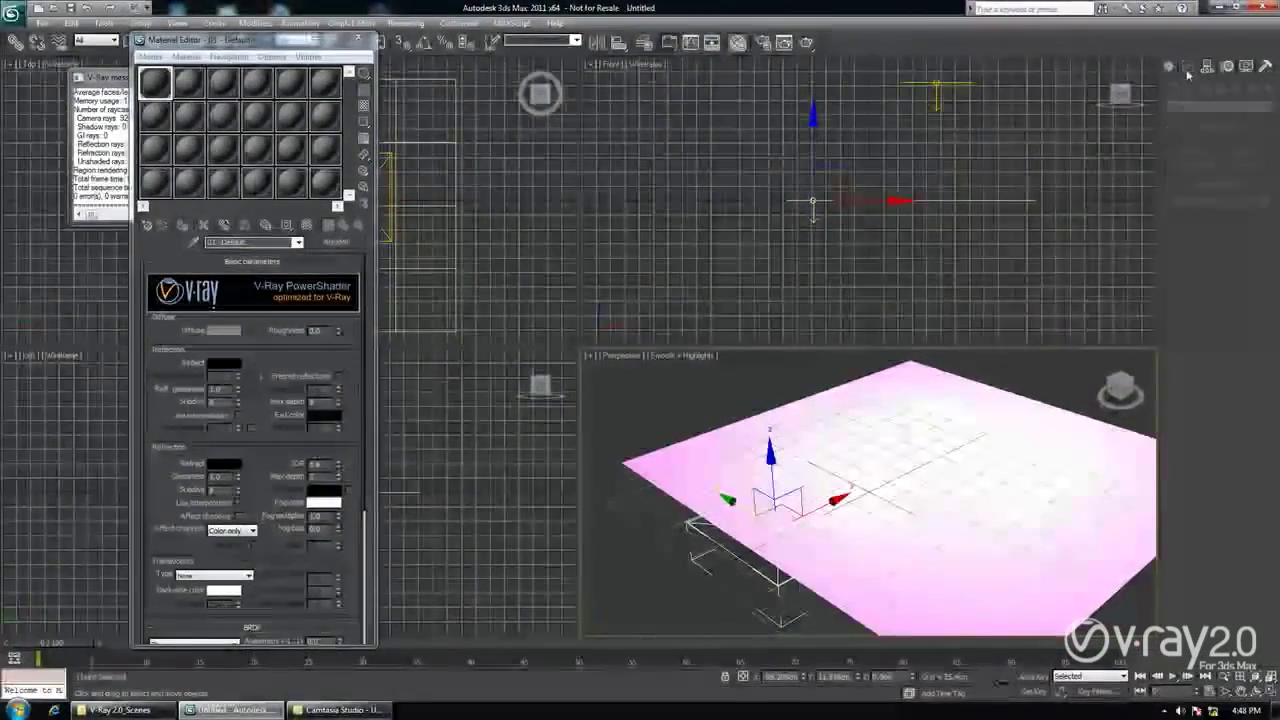
left_click(1232, 363)
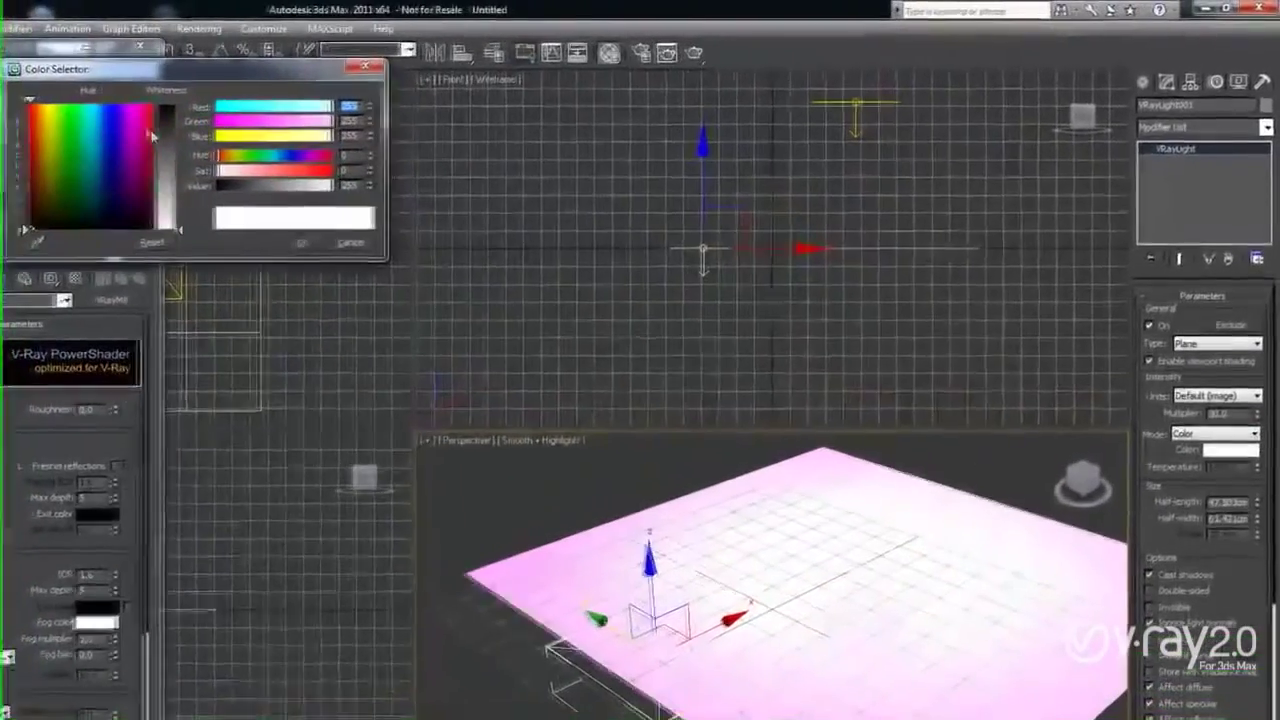
left_click(299, 243)
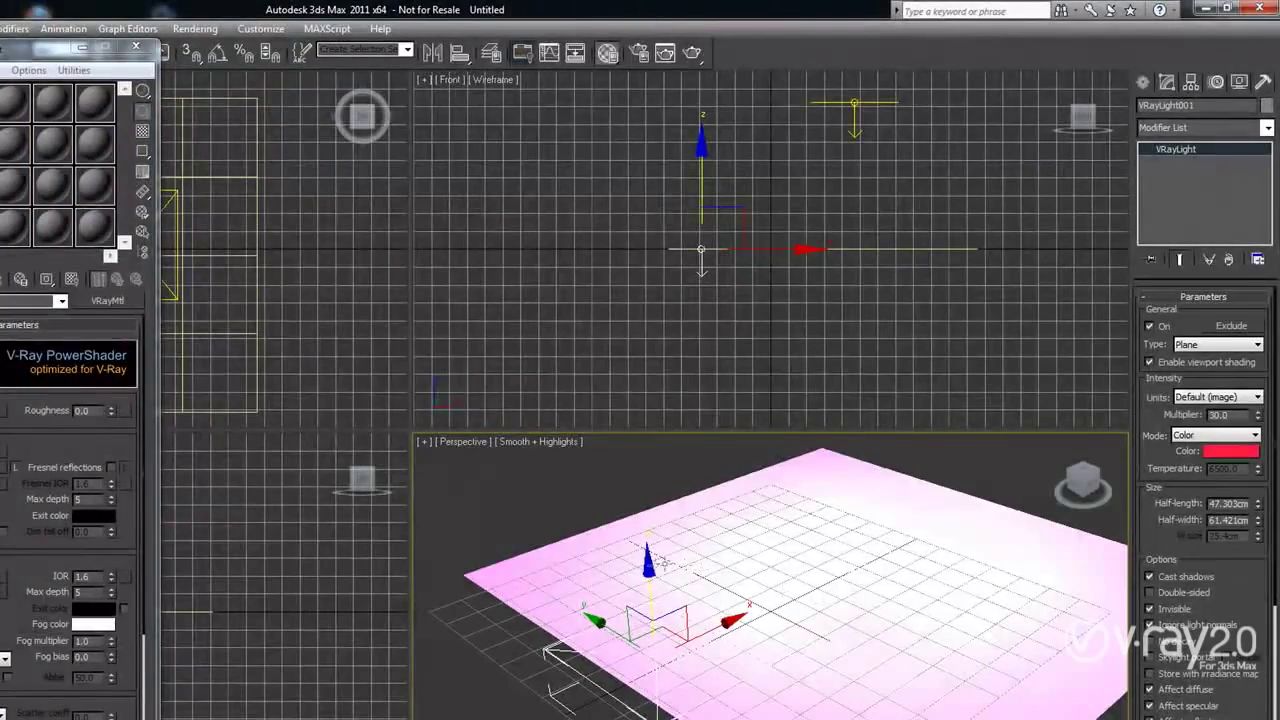
left_click_drag(648, 568, 643, 455)
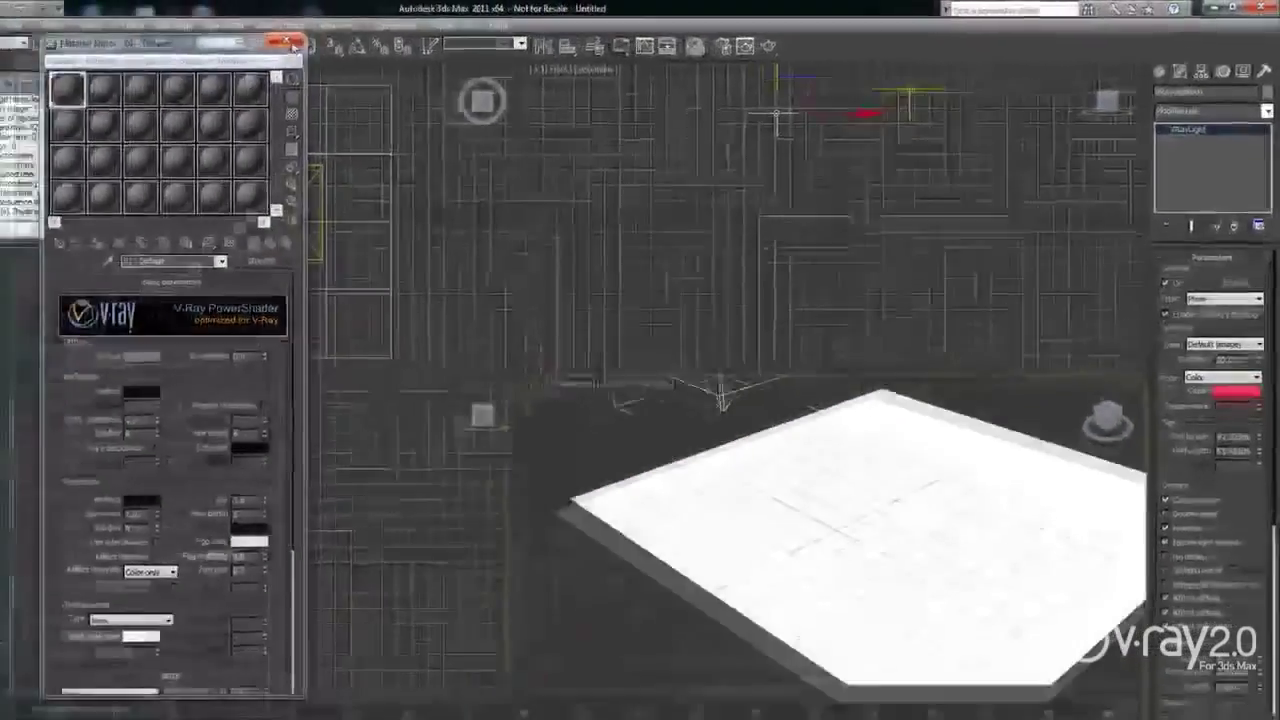
left_click(136, 47)
left_click(762, 42)
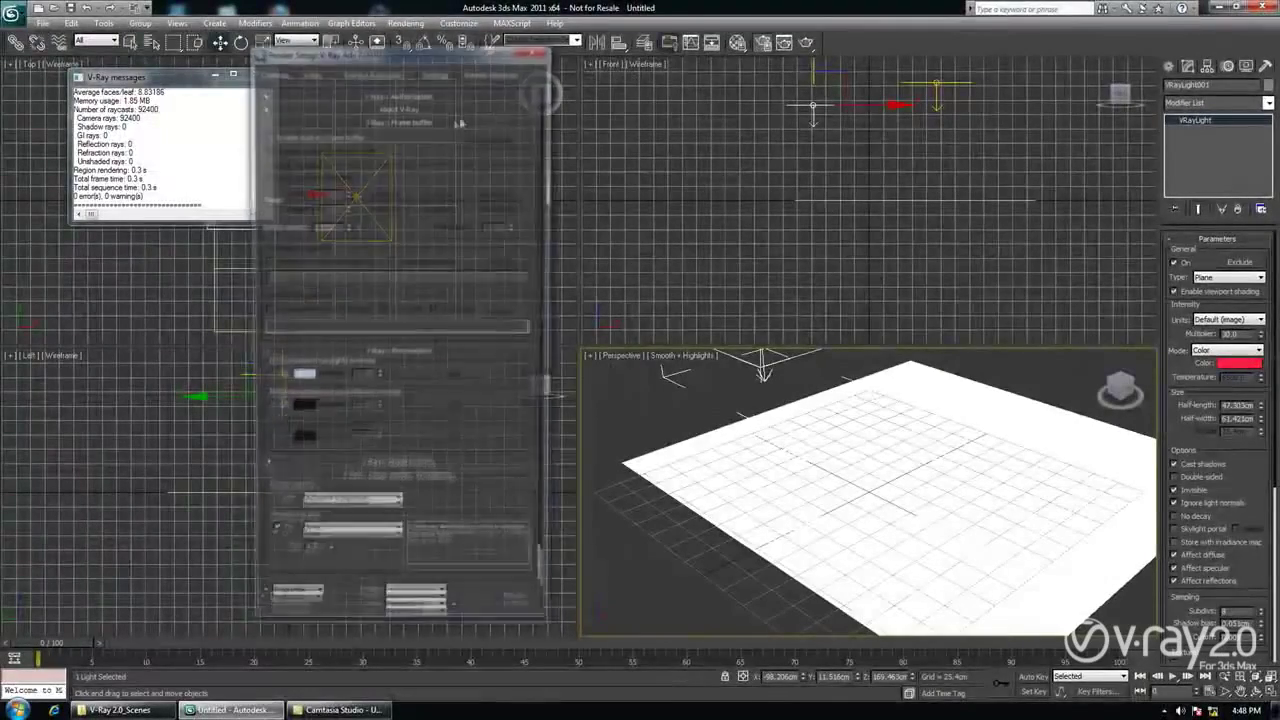
Add a VRayLightSelect entry to Render Setup's Render Elements list.
left_click(483, 72)
left_click(326, 156)
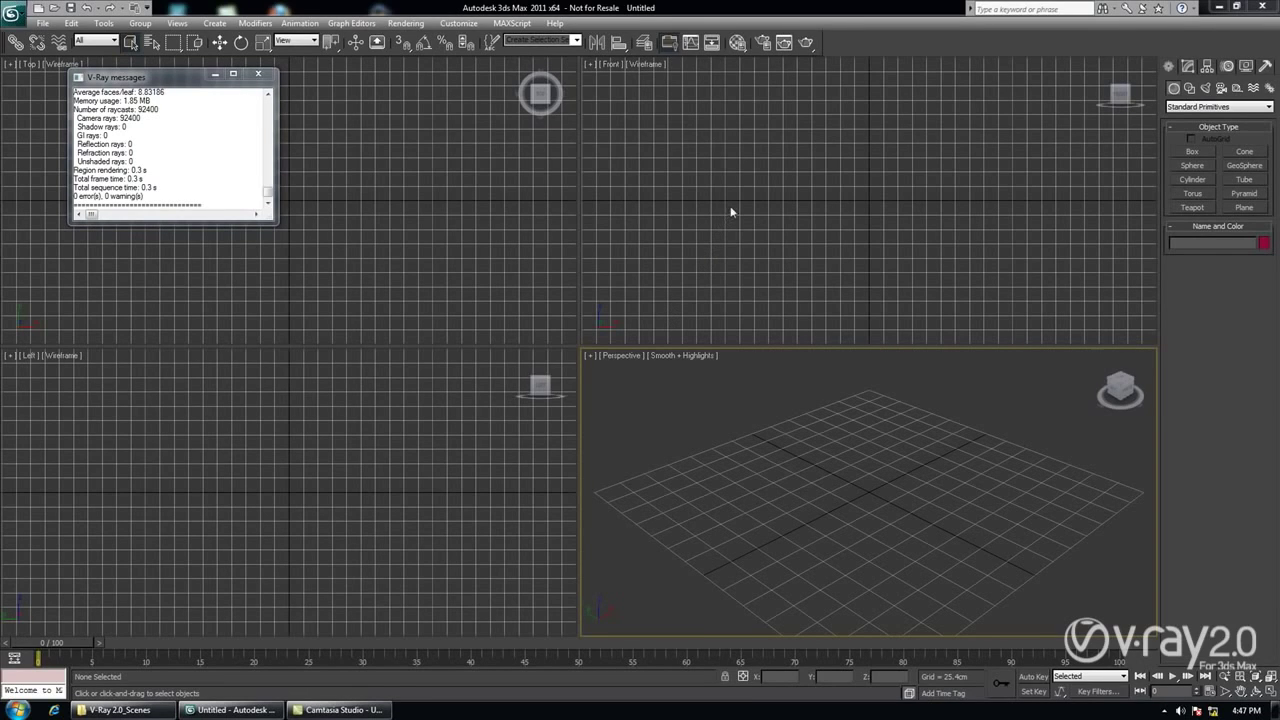
left_click(762, 42)
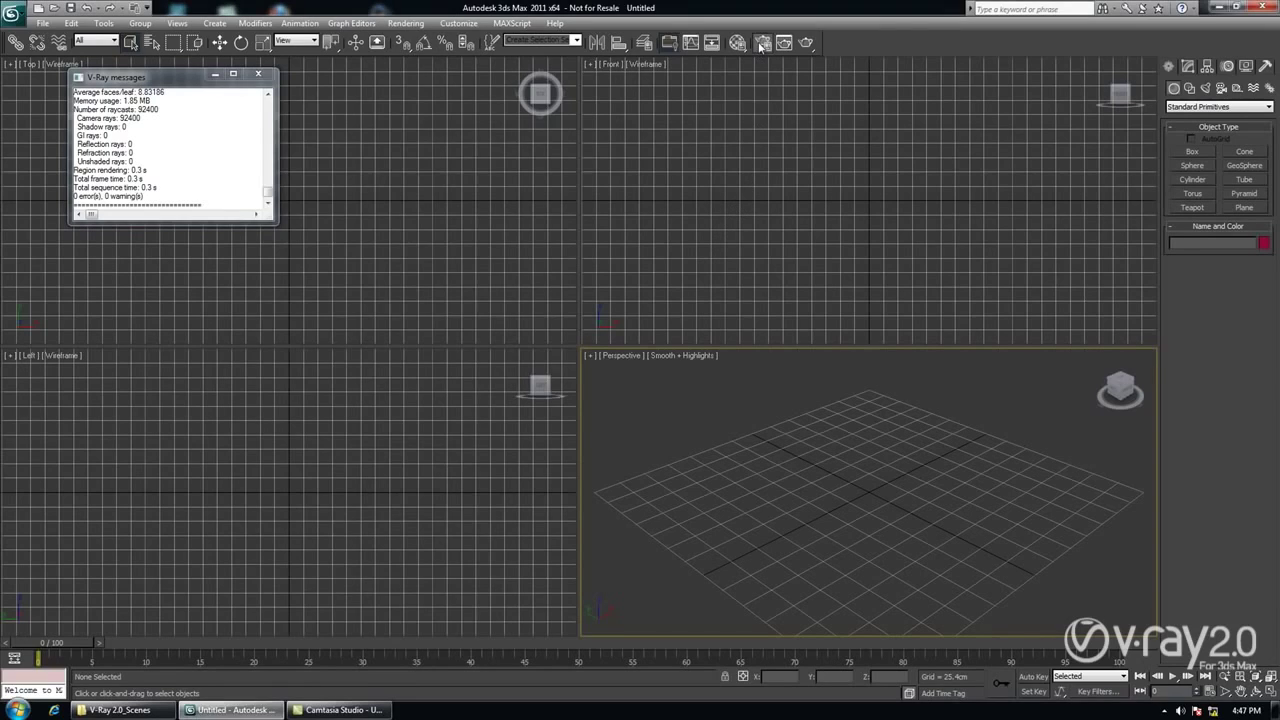
left_click(493, 71)
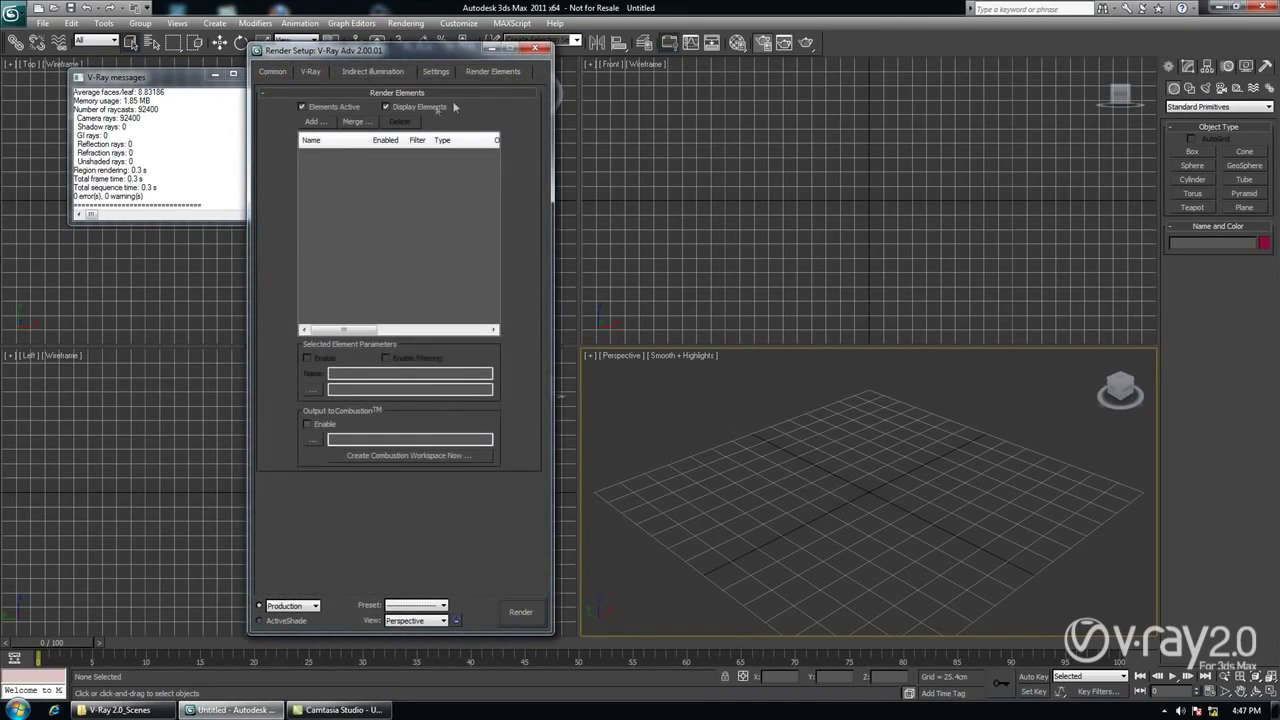
left_click(313, 121)
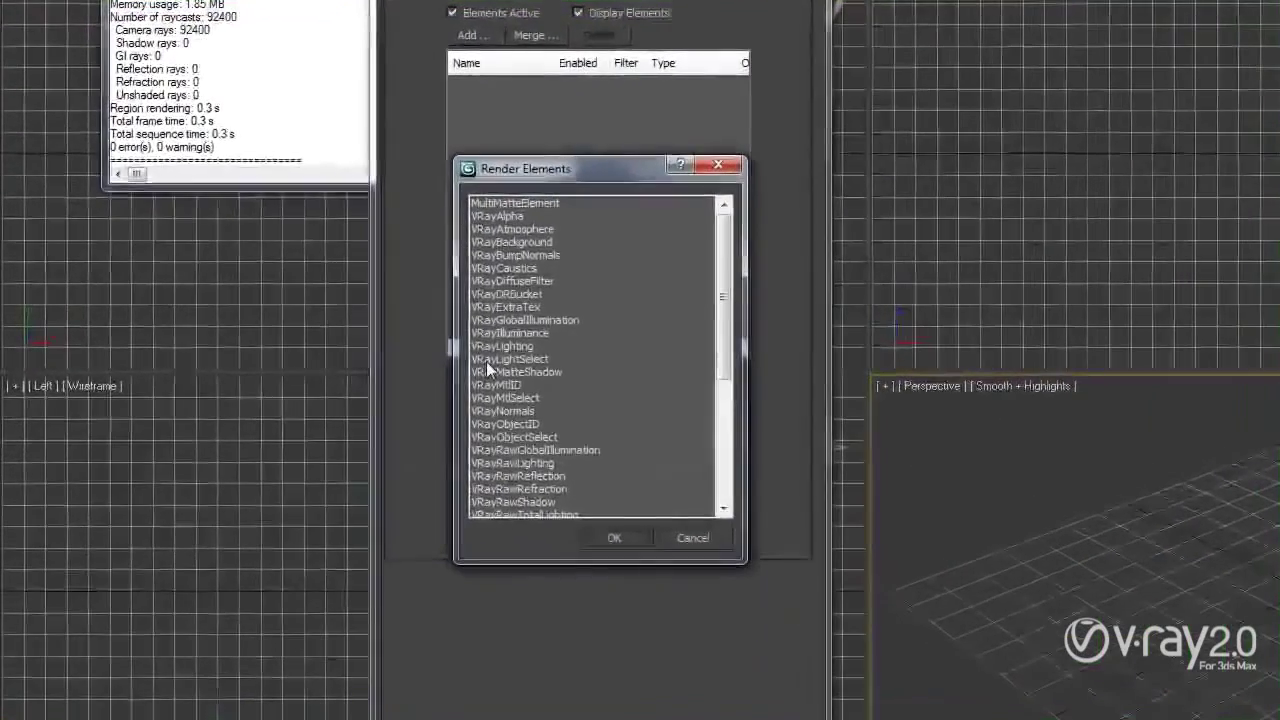
left_click(340, 338)
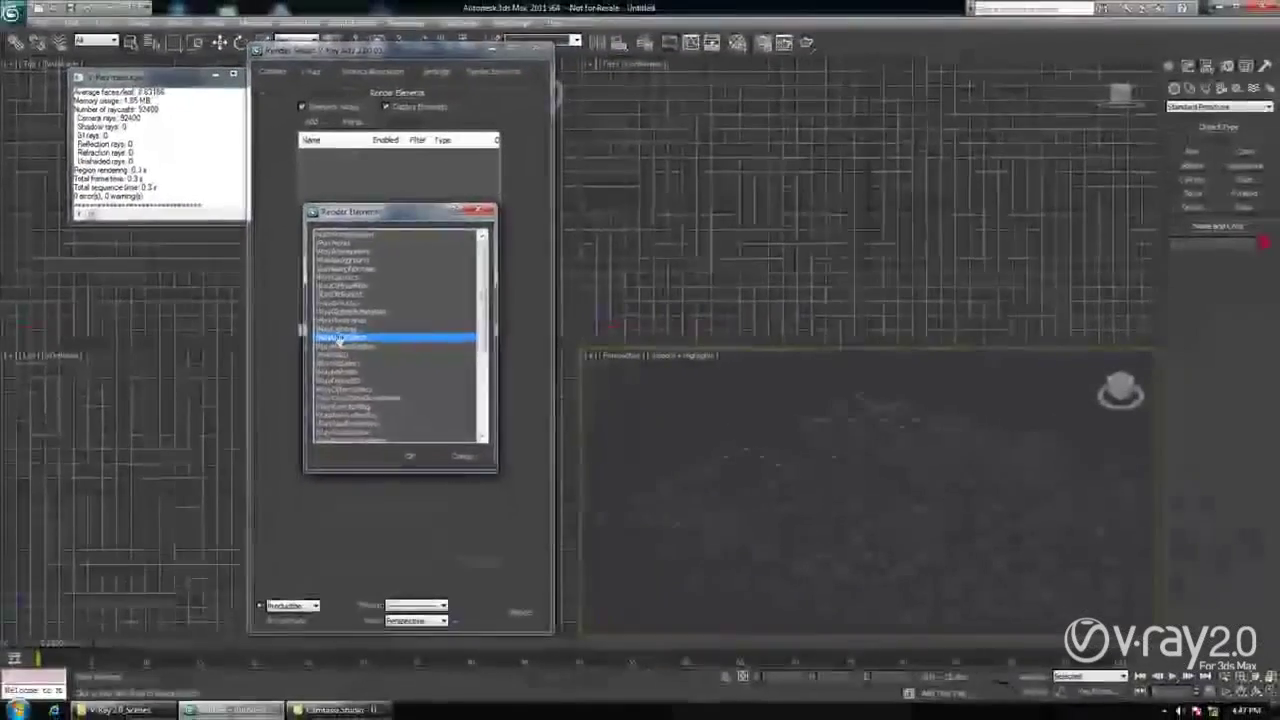
left_click(614, 537)
scroll(514, 334, "down", 2)
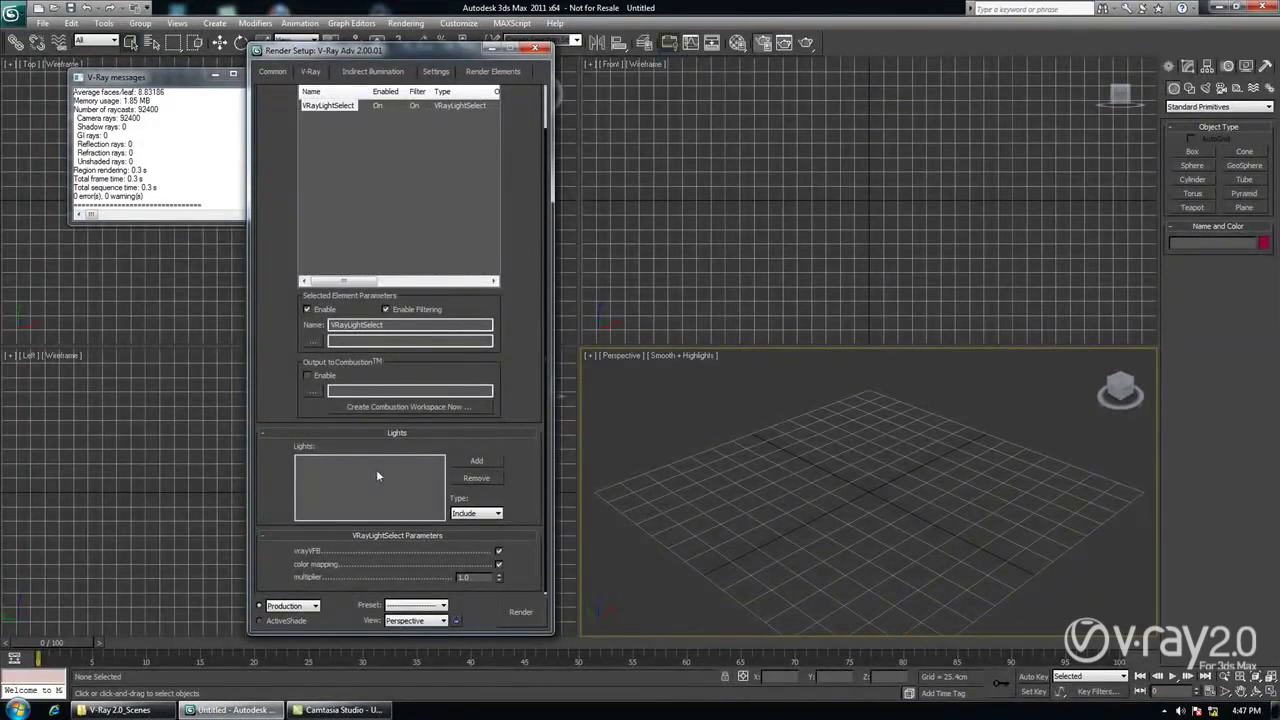
left_click_drag(384, 420, 384, 418)
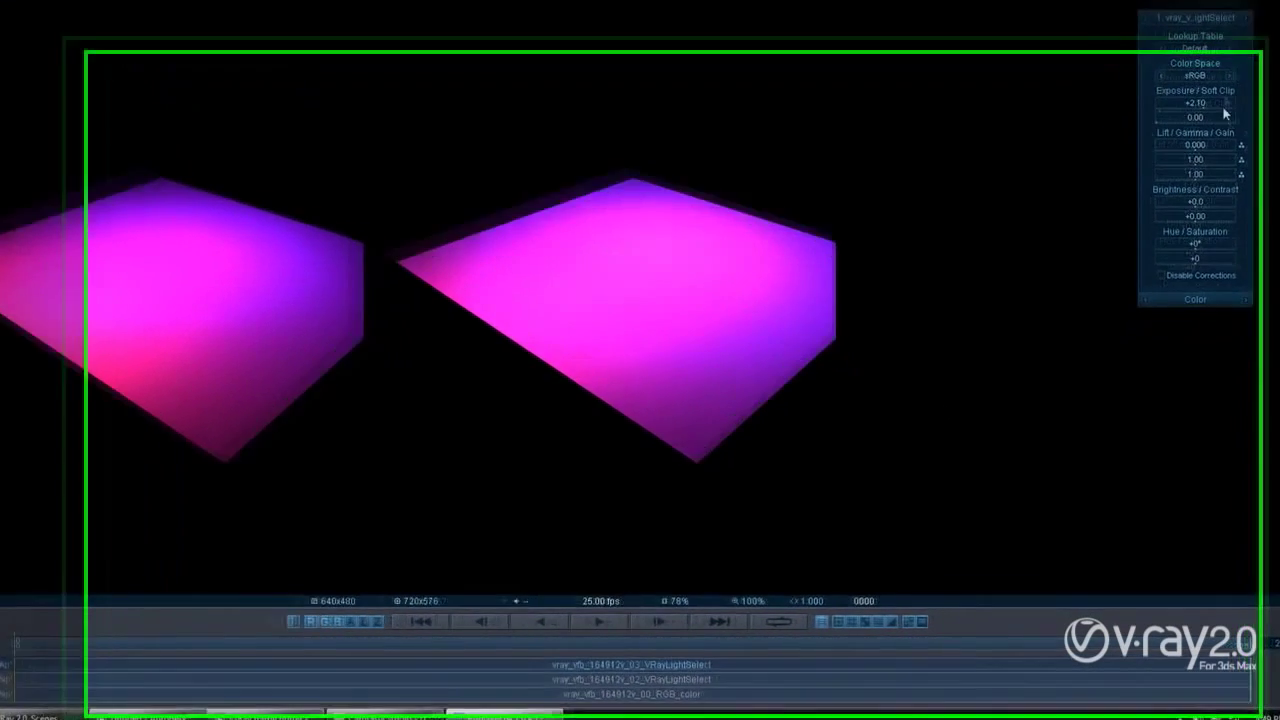
Lower layer 1's exposure to -1.50 and check a pixel's colour values in the composite.
left_click_drag(1176, 156, 1180, 152)
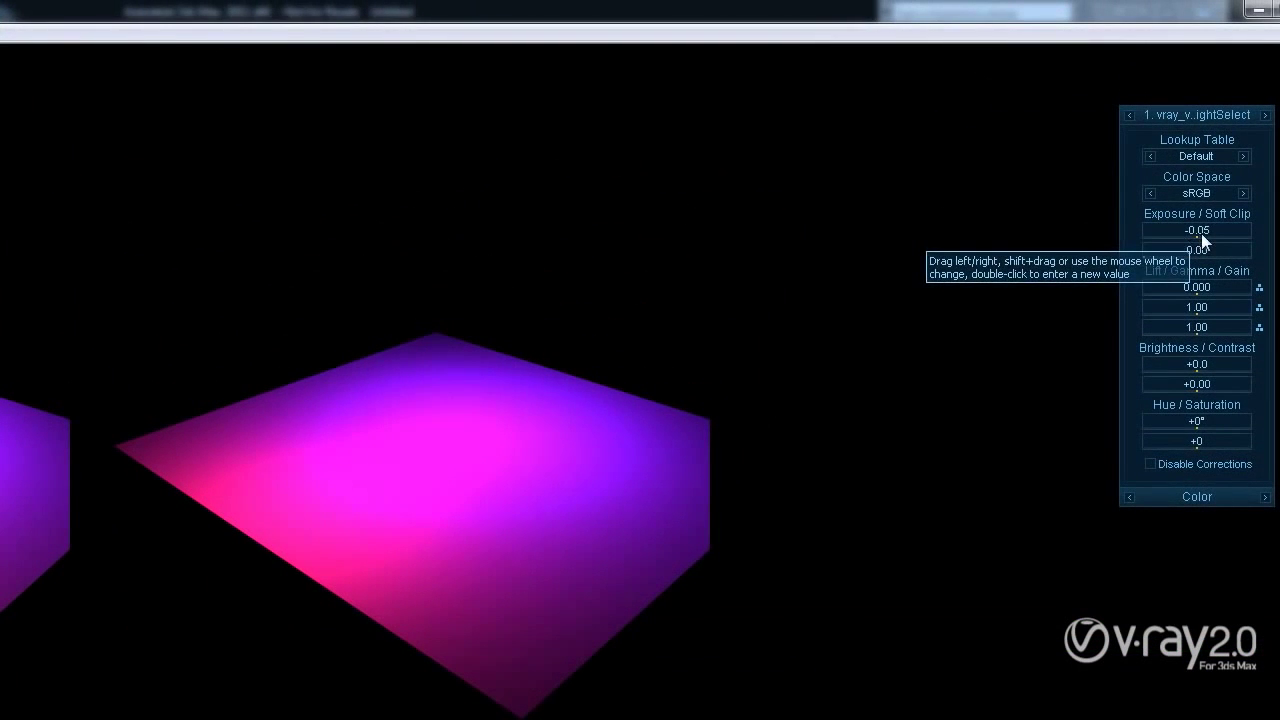
left_click_drag(1201, 233, 1172, 233)
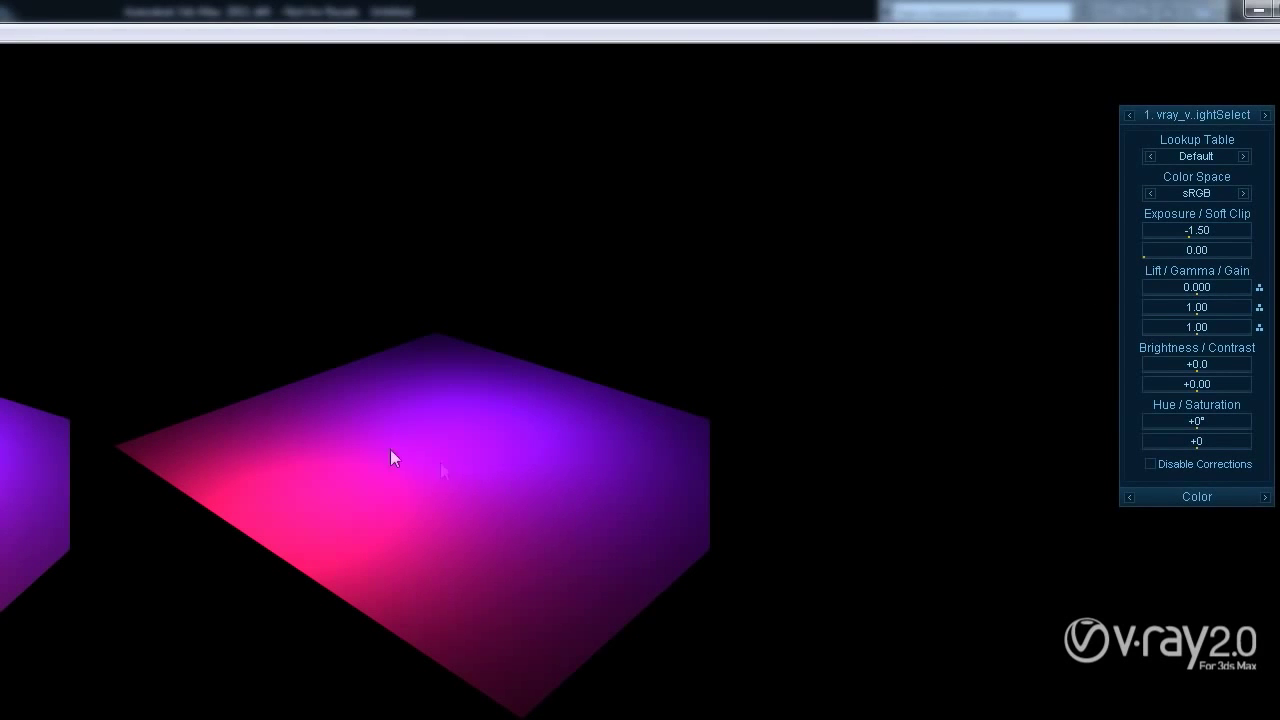
middle_click_drag(390, 449, 553, 460)
right_click(553, 461)
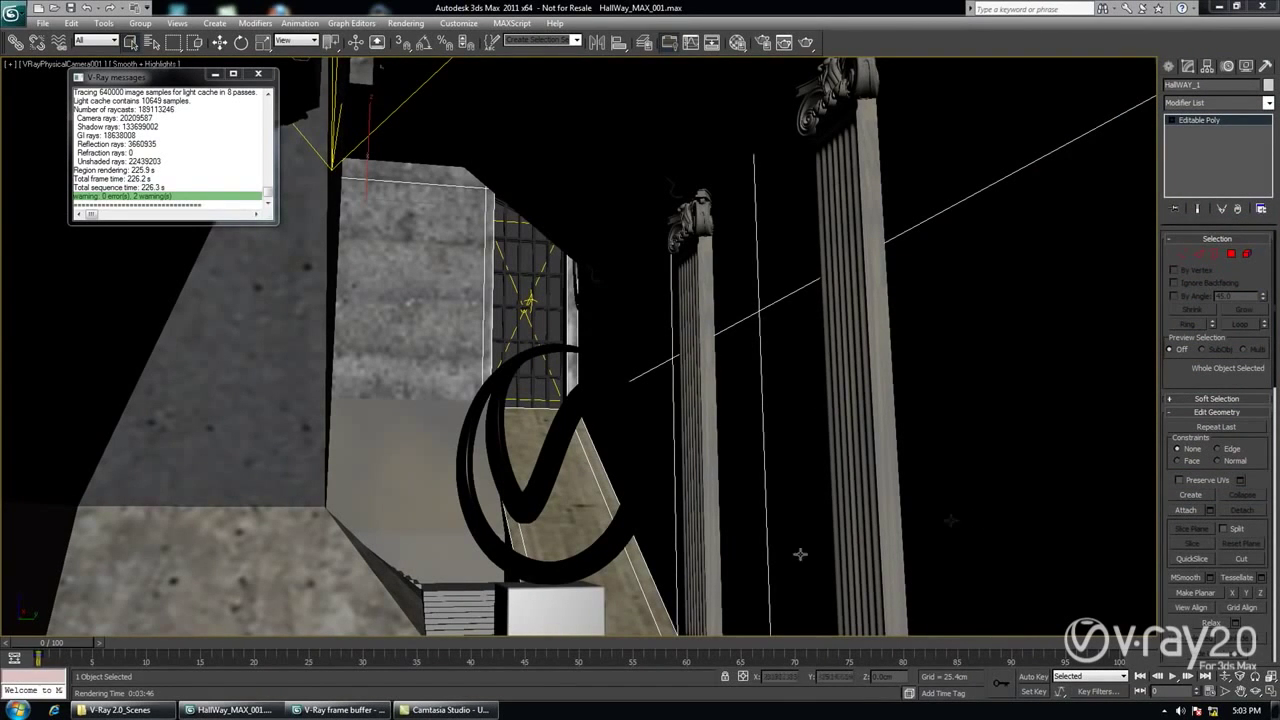
Review the hallway render, close its frame buffer, and list the scene's lights in Select From Scene.
left_click(340, 709)
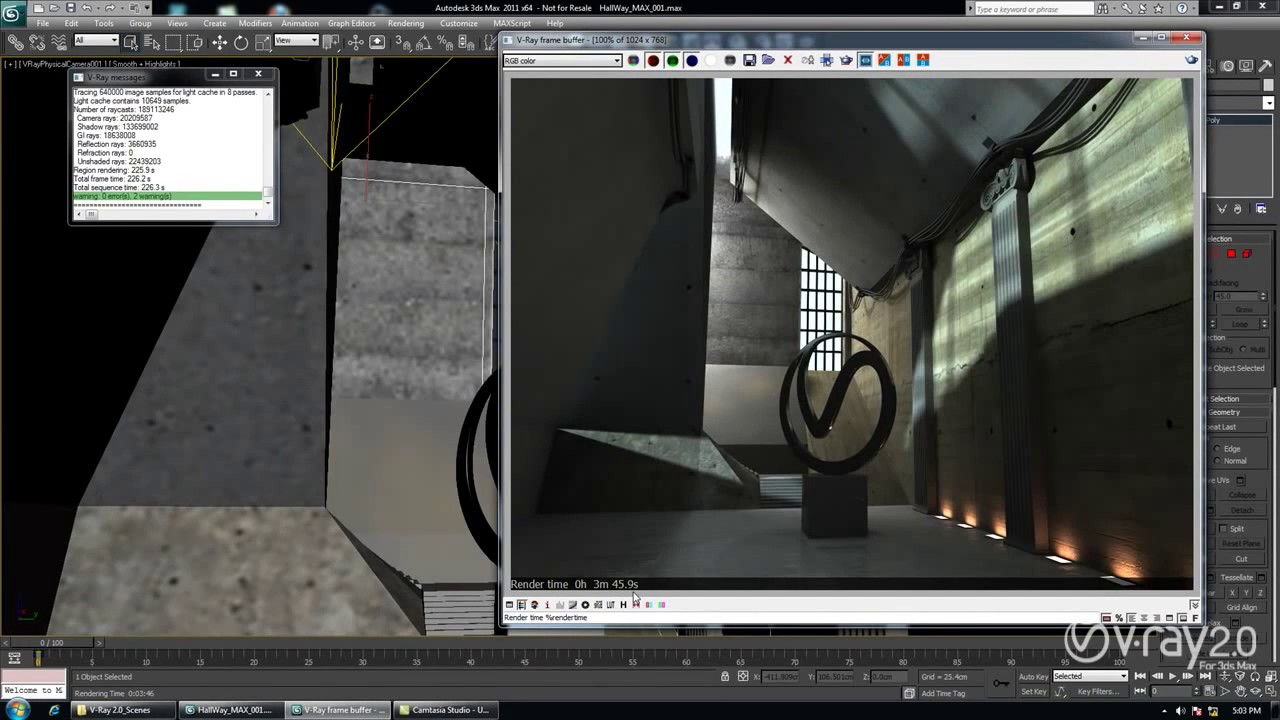
left_click(1188, 38)
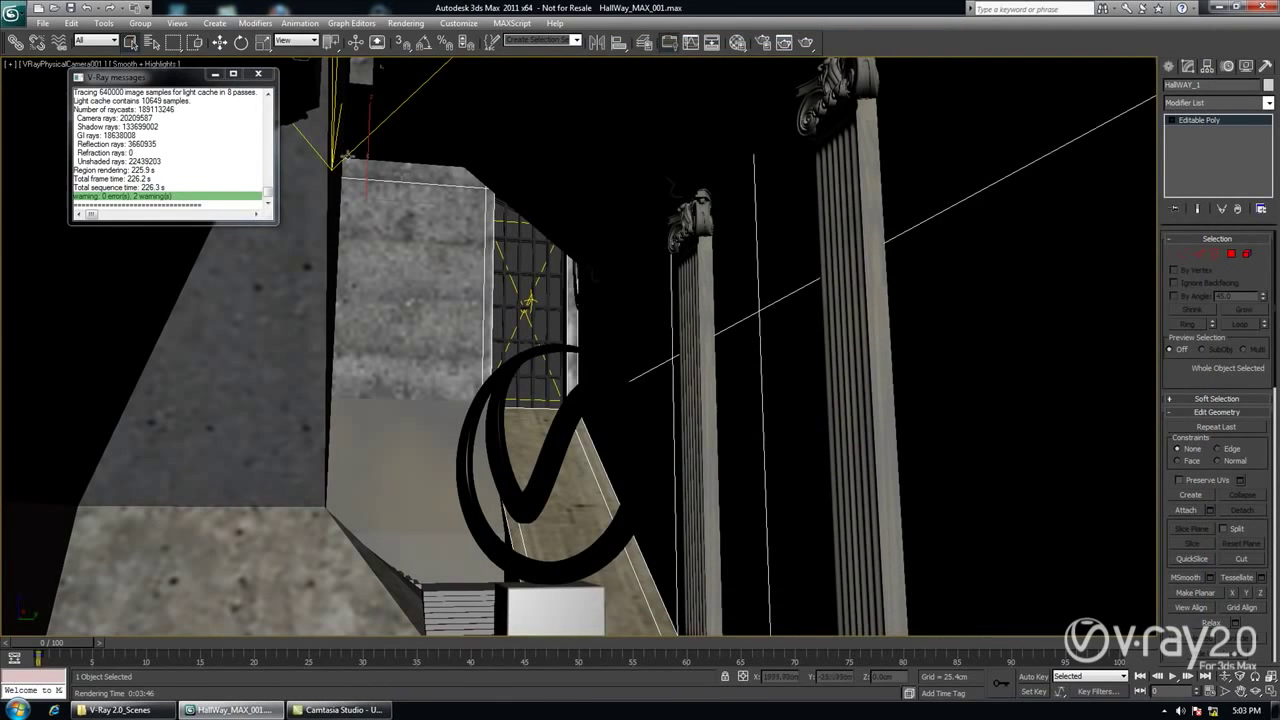
left_click(151, 42)
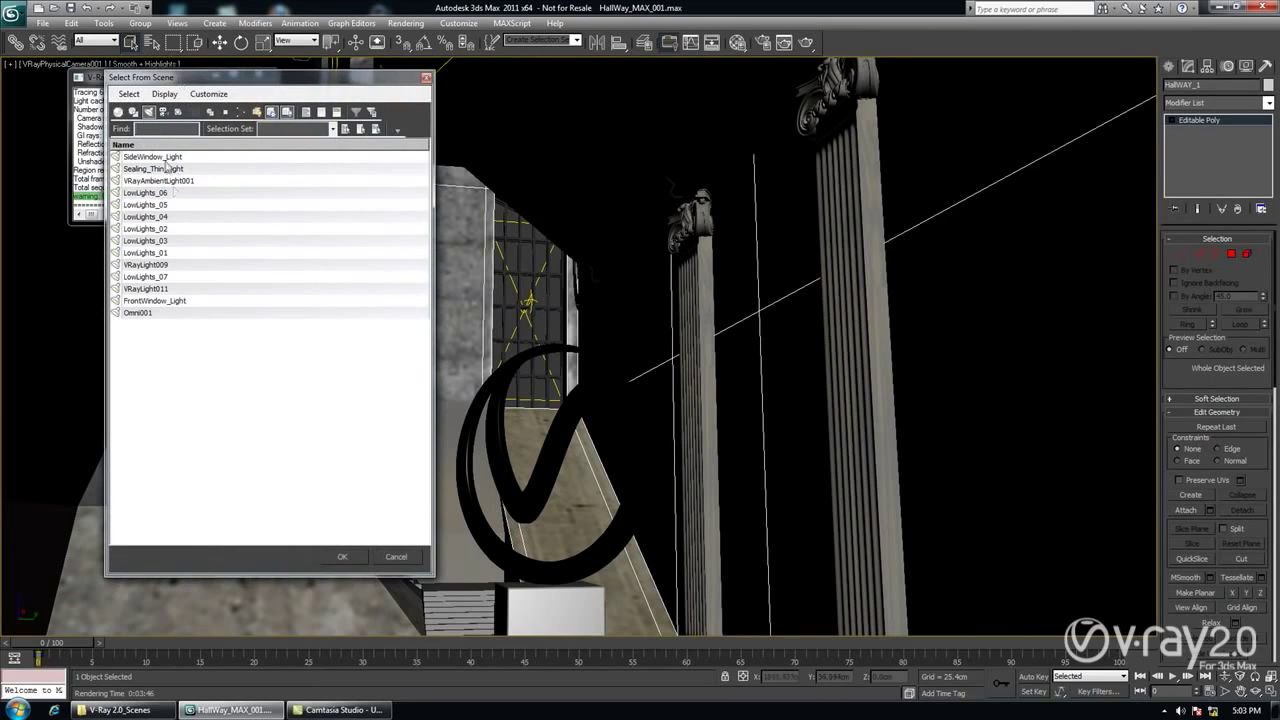